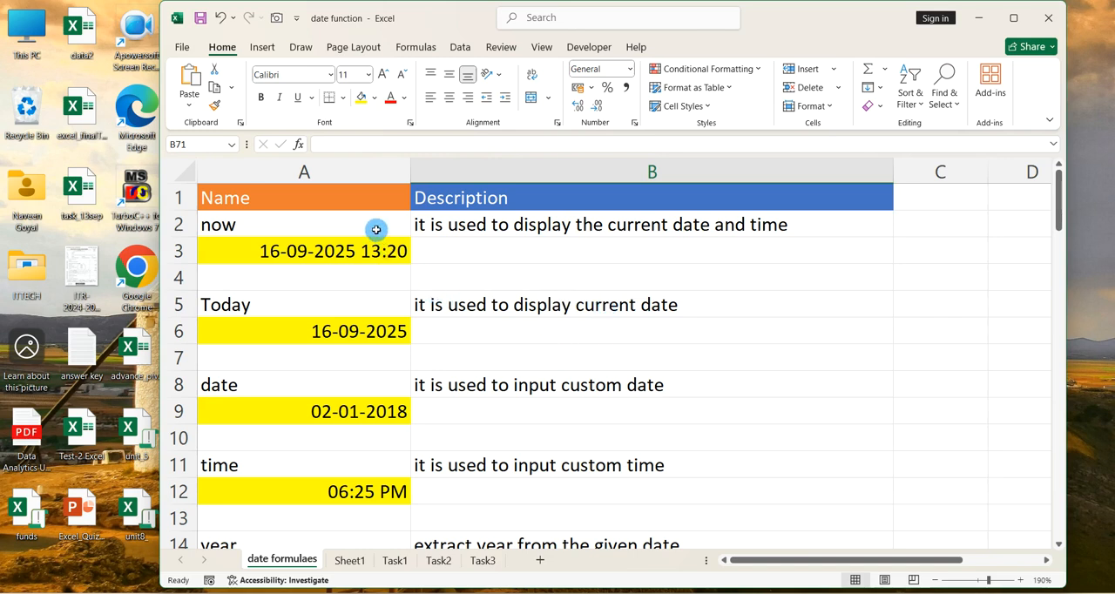
{"action": "left_click", "coordinate": [373, 227]}
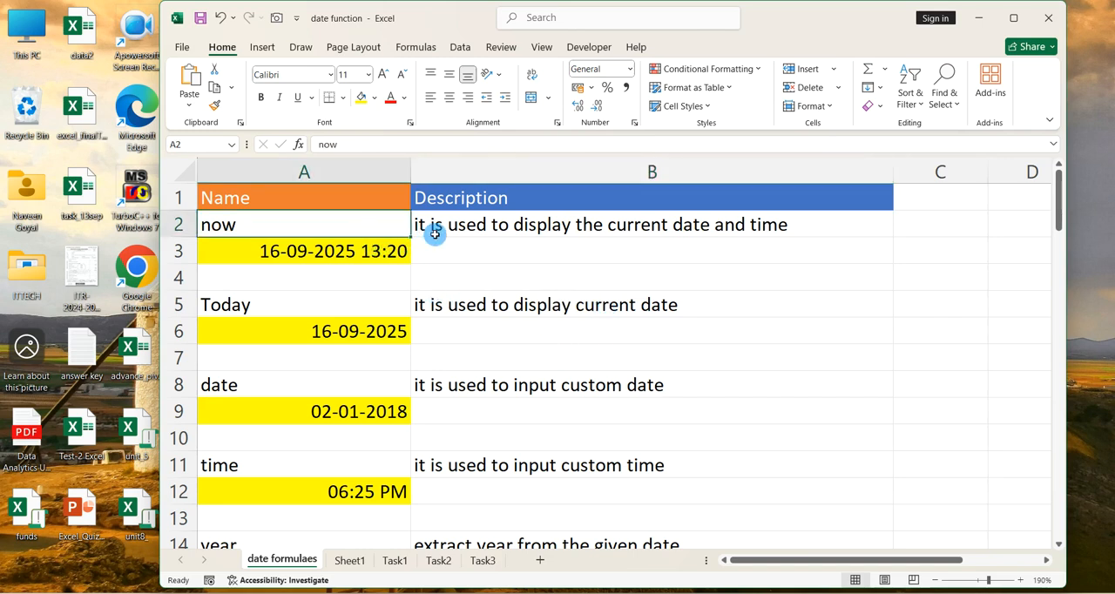
{"action": "left_click", "coordinate": [364, 193]}
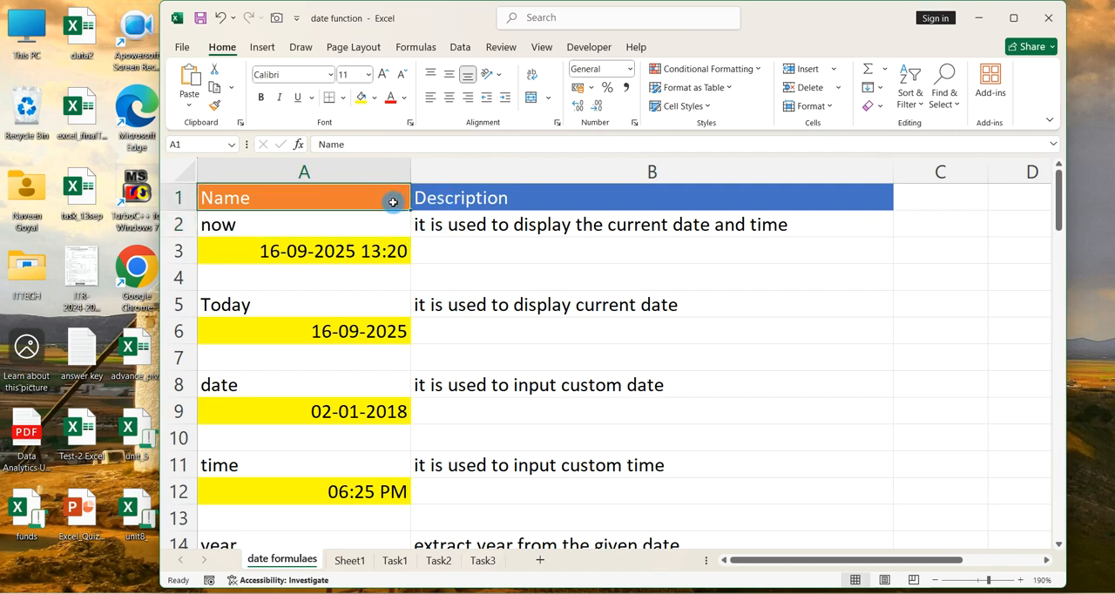
{"action": "left_click", "coordinate": [349, 220]}
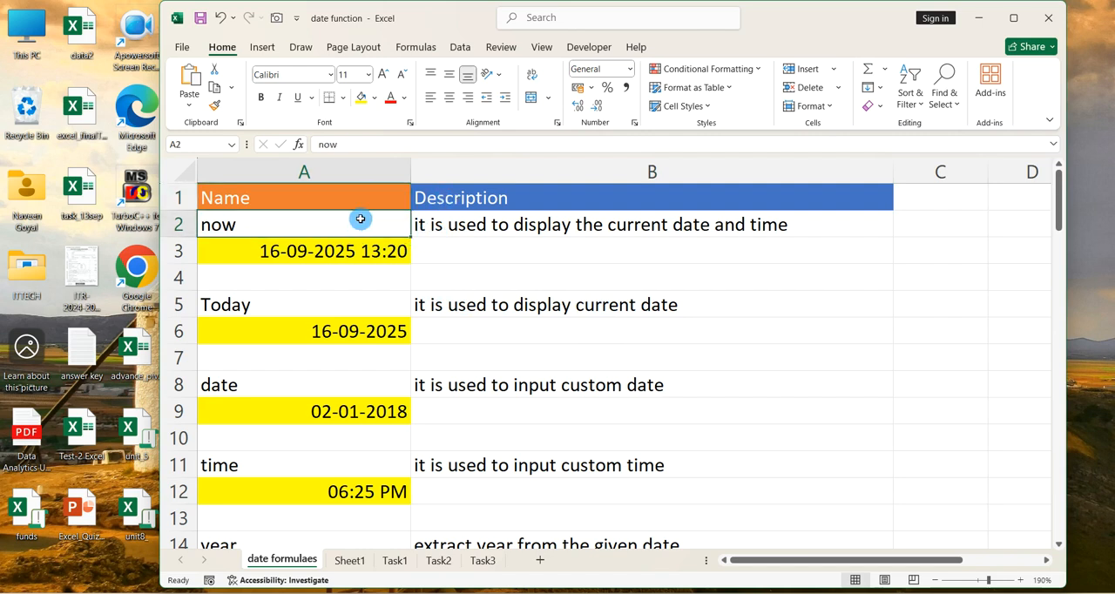
{"action": "left_click", "coordinate": [481, 225]}
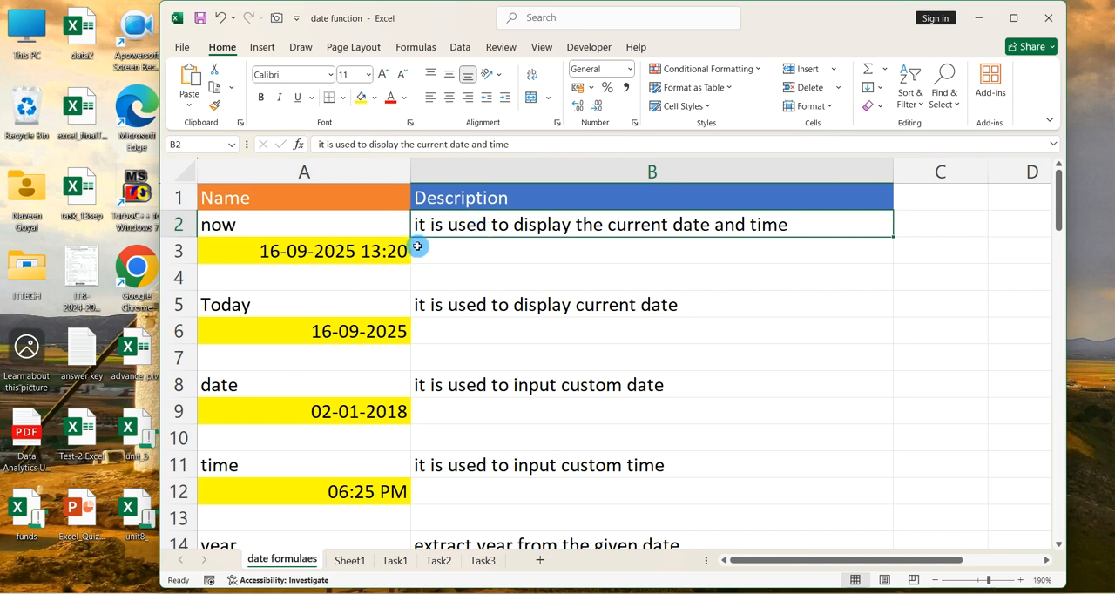
{"action": "left_click", "coordinate": [321, 230]}
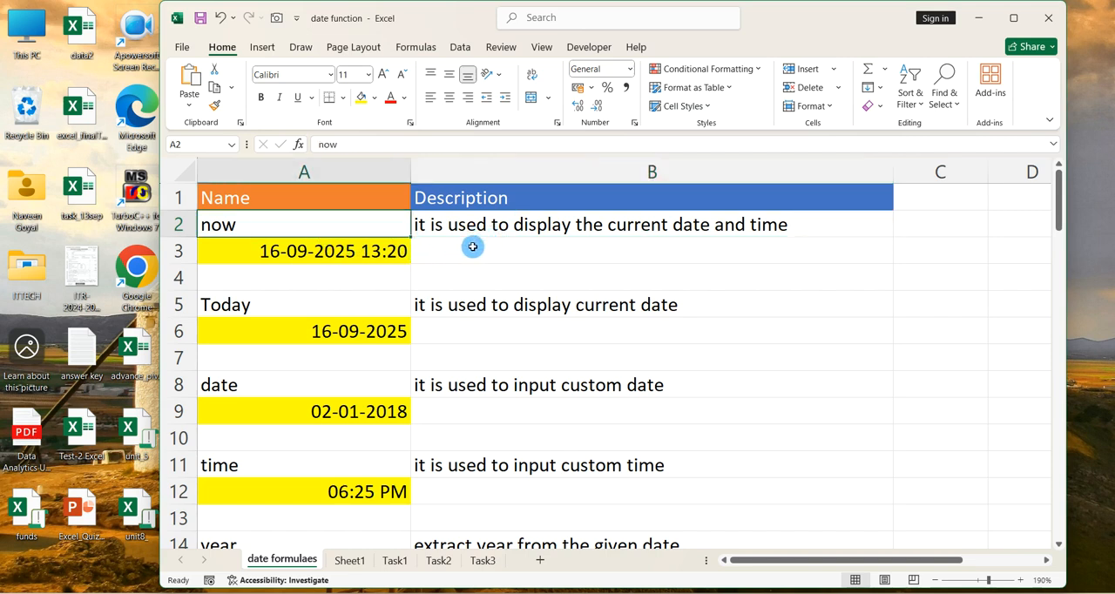
{"action": "left_click", "coordinate": [385, 251]}
{"action": "type", "text": "="}
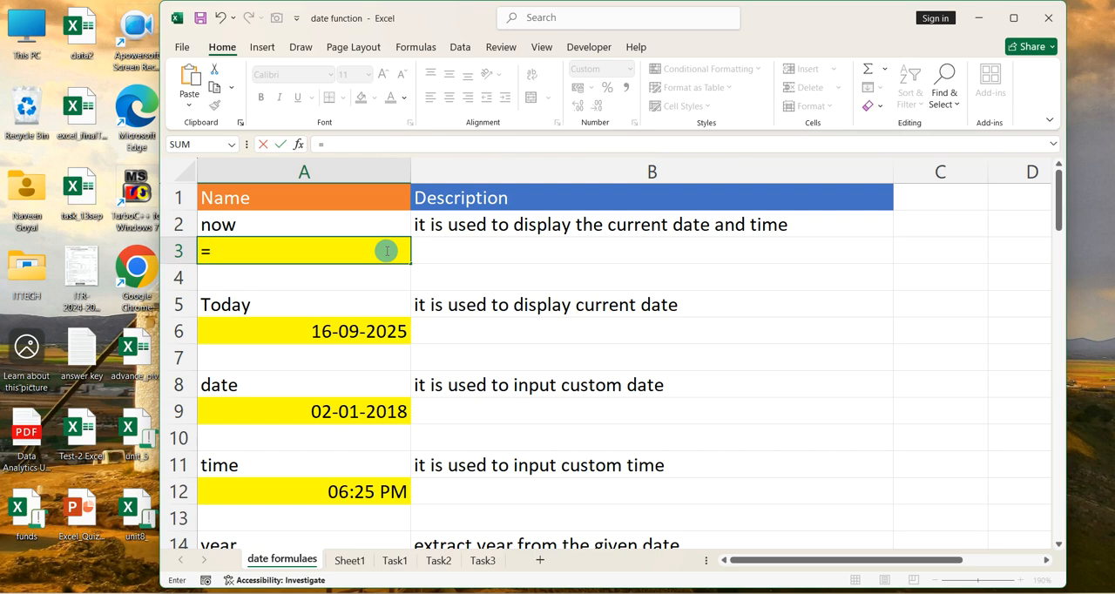
{"action": "key", "text": "Escape"}
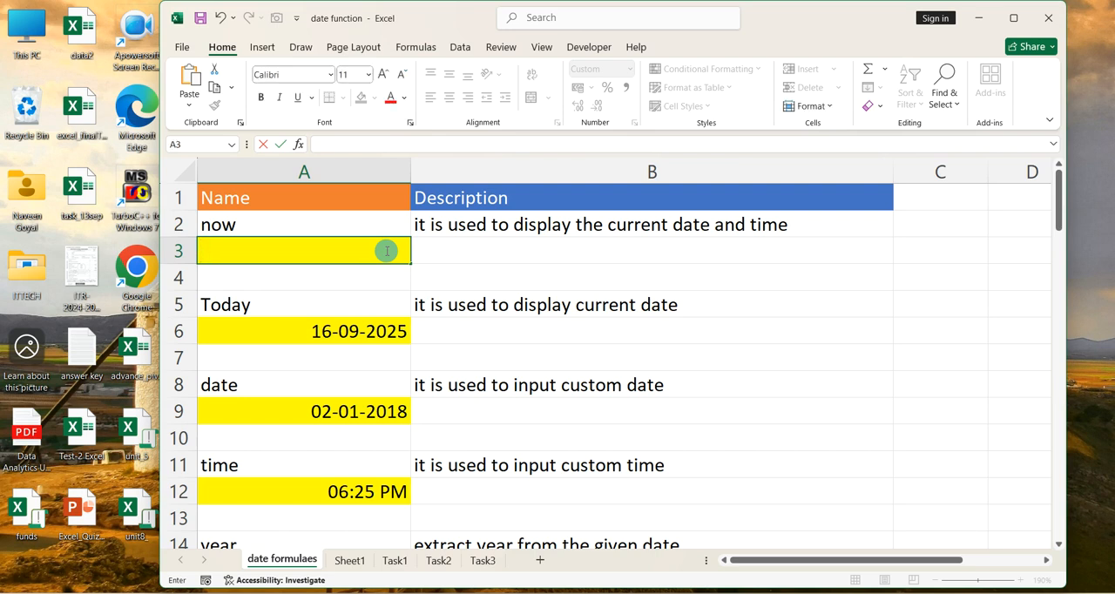
{"action": "type", "text": "+"}
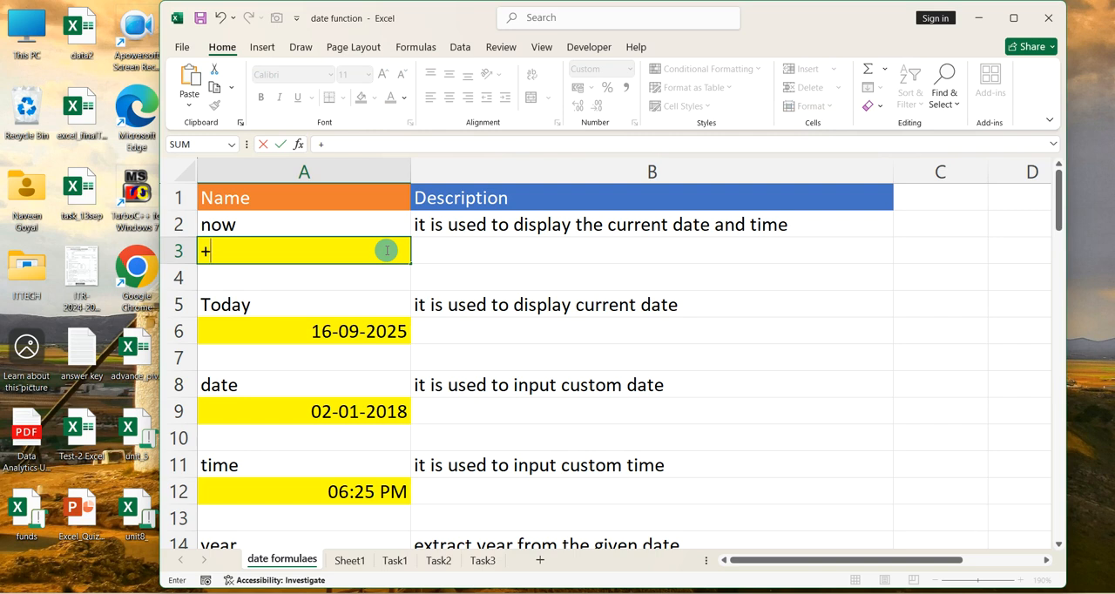
{"action": "type", "text": "now"}
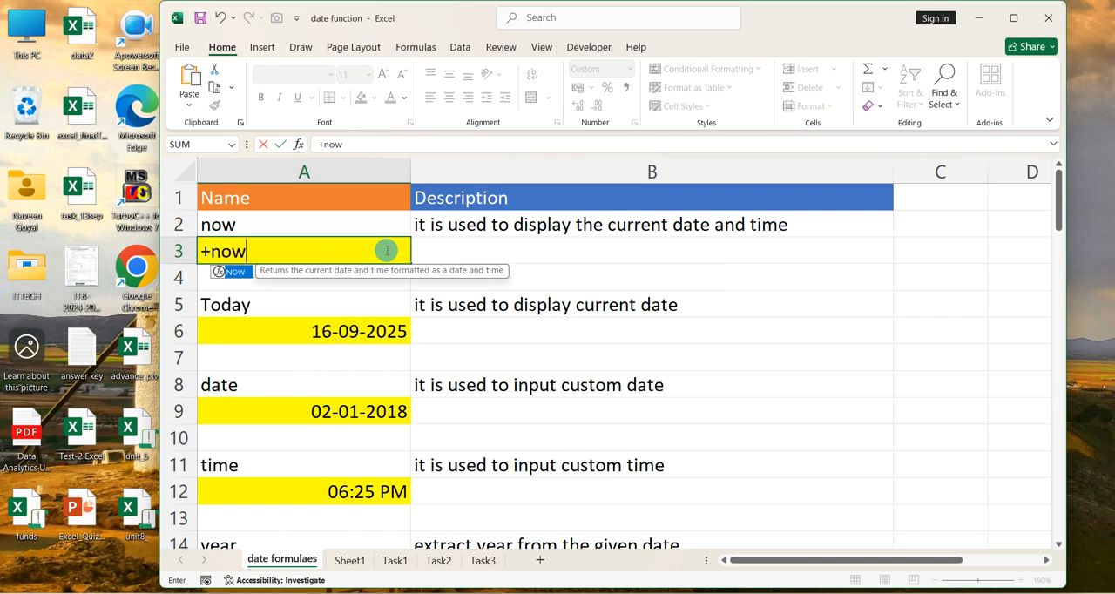
{"action": "key", "text": "BackSpace"}
{"action": "key", "text": "BackSpace"}
{"action": "key", "text": "BackSpace"}
{"action": "key", "text": "BackSpace"}
{"action": "type", "text": "=now"}
{"action": "key", "text": "BackSpace"}
{"action": "key", "text": "BackSpace"}
{"action": "key", "text": "BackSpace"}
{"action": "key", "text": "BackSpace"}
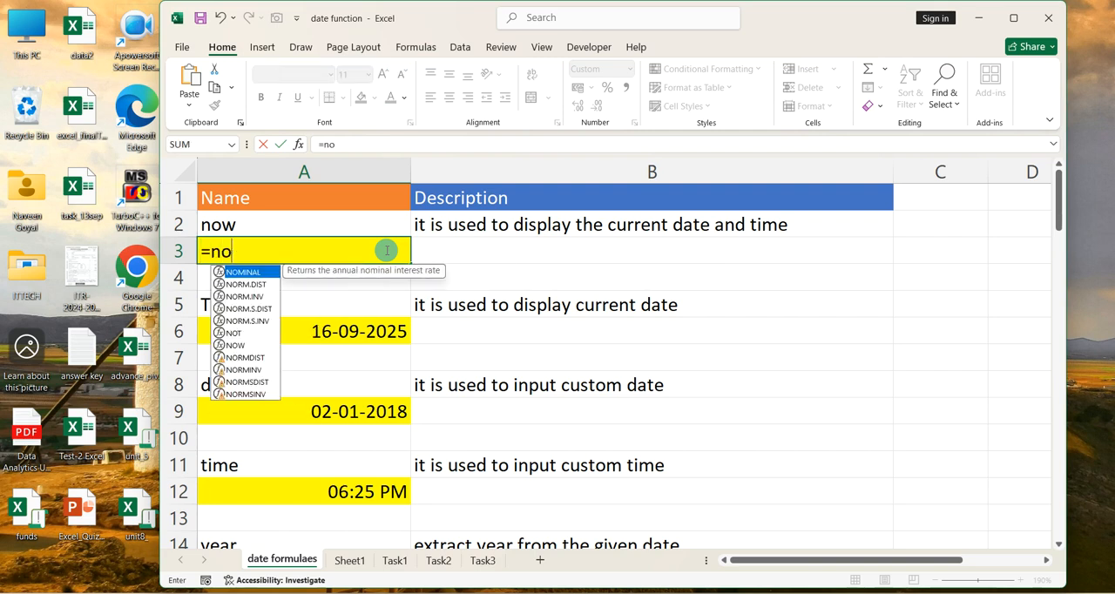
{"action": "type", "text": "="}
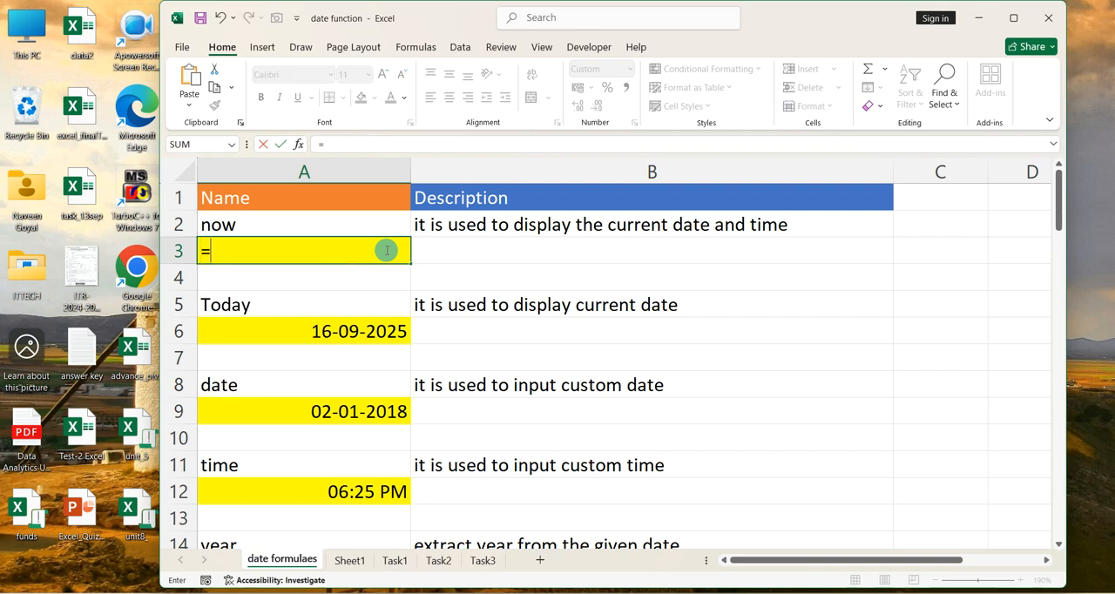
{"action": "key", "text": "BackSpace"}
{"action": "type", "text": "+now"}
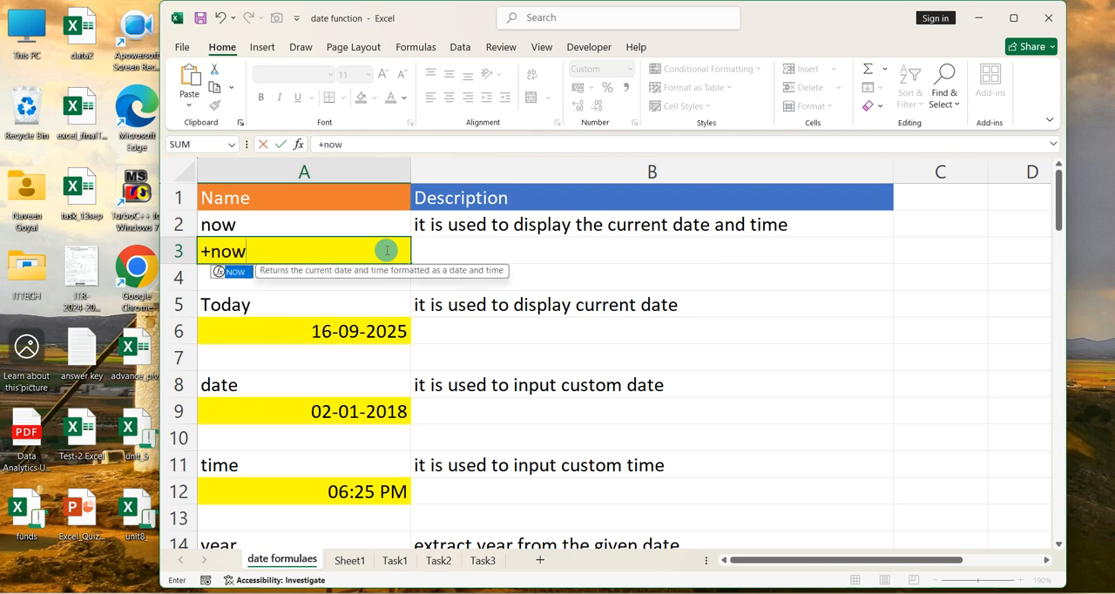
{"action": "key", "text": "BackSpace"}
{"action": "key", "text": "BackSpace"}
{"action": "key", "text": "BackSpace"}
{"action": "key", "text": "BackSpace"}
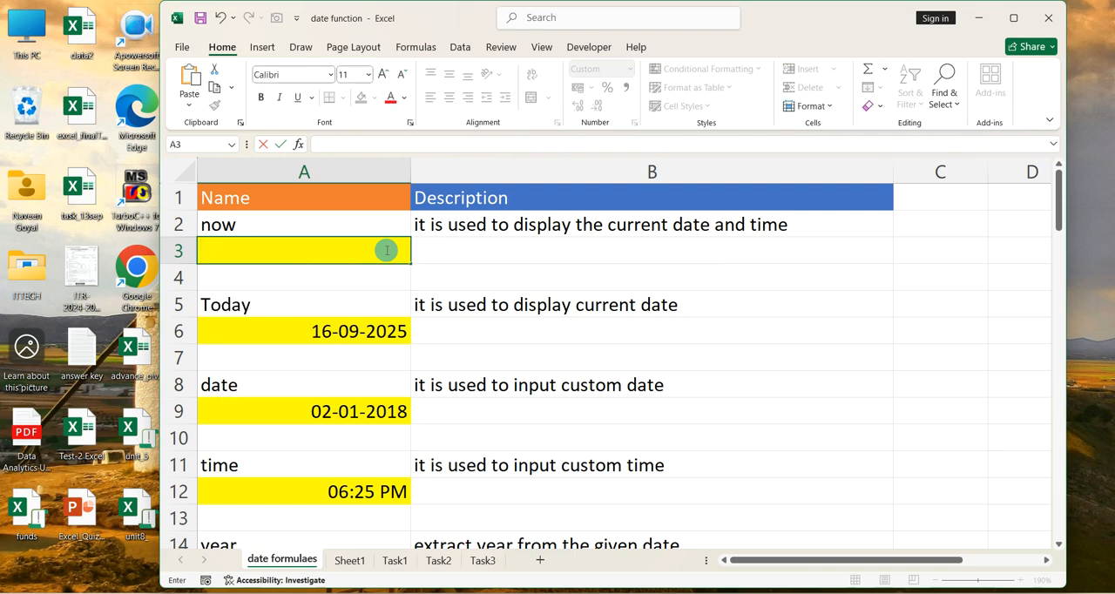
Enter the formula =now() in cell A3 to display the current date and time
{"action": "type", "text": "=now"}
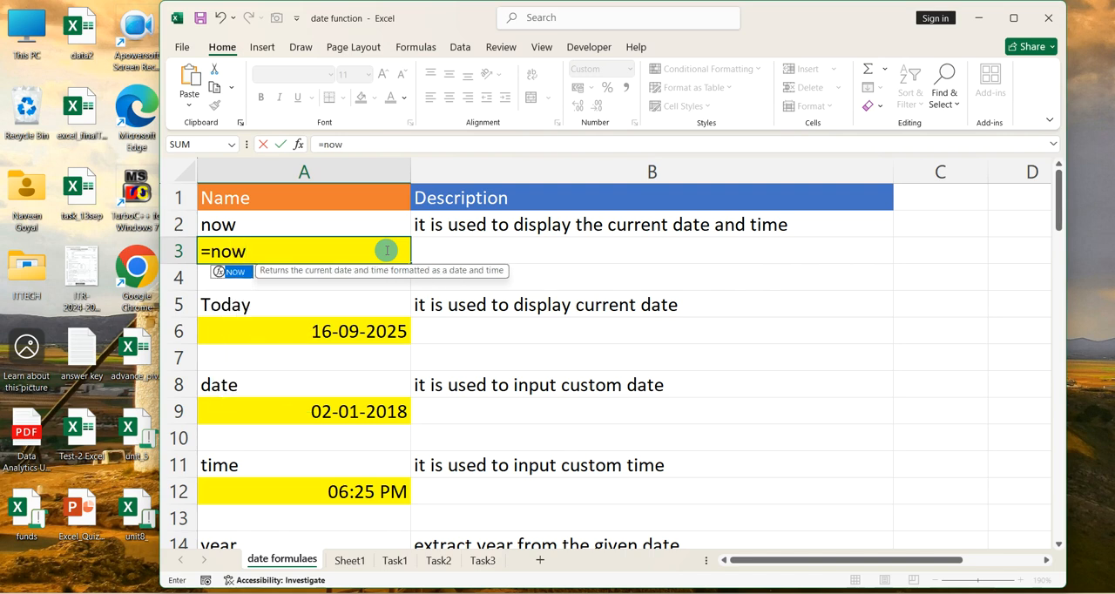
{"action": "type", "text": "()"}
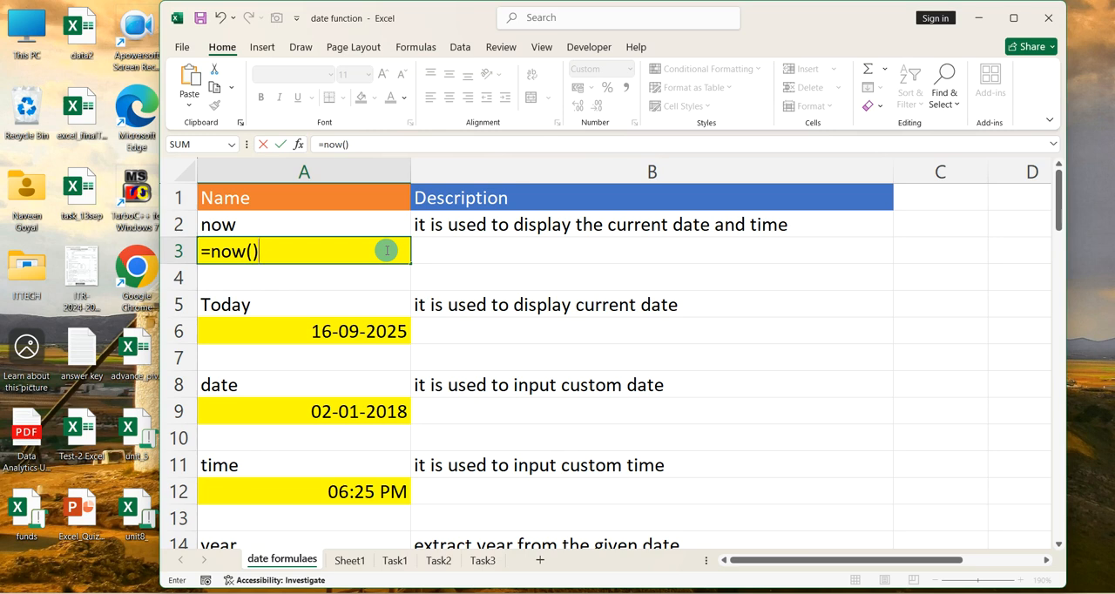
{"action": "key", "text": "Return"}
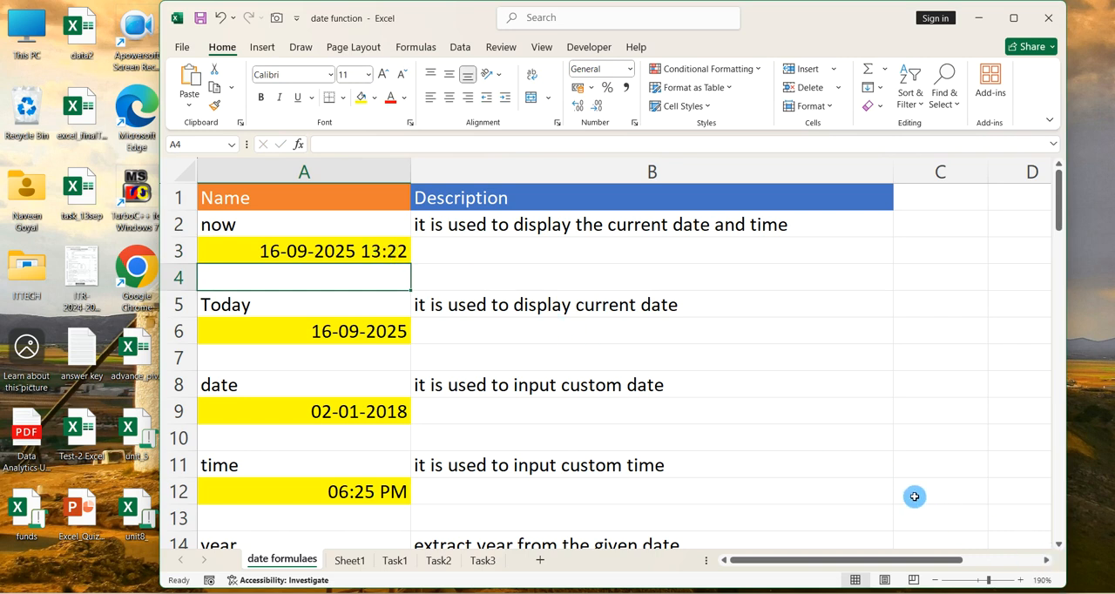
Enter the formula =today() in cell A6, below the Today label, to display the current date
{"action": "left_click", "coordinate": [369, 304]}
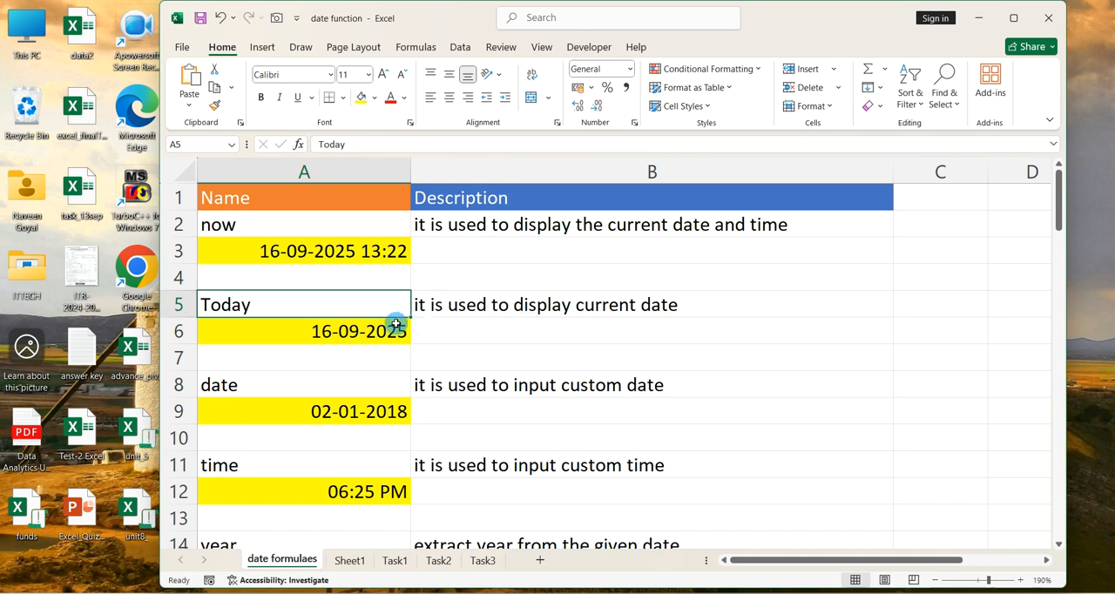
{"action": "left_click", "coordinate": [391, 327]}
{"action": "type", "text": "="}
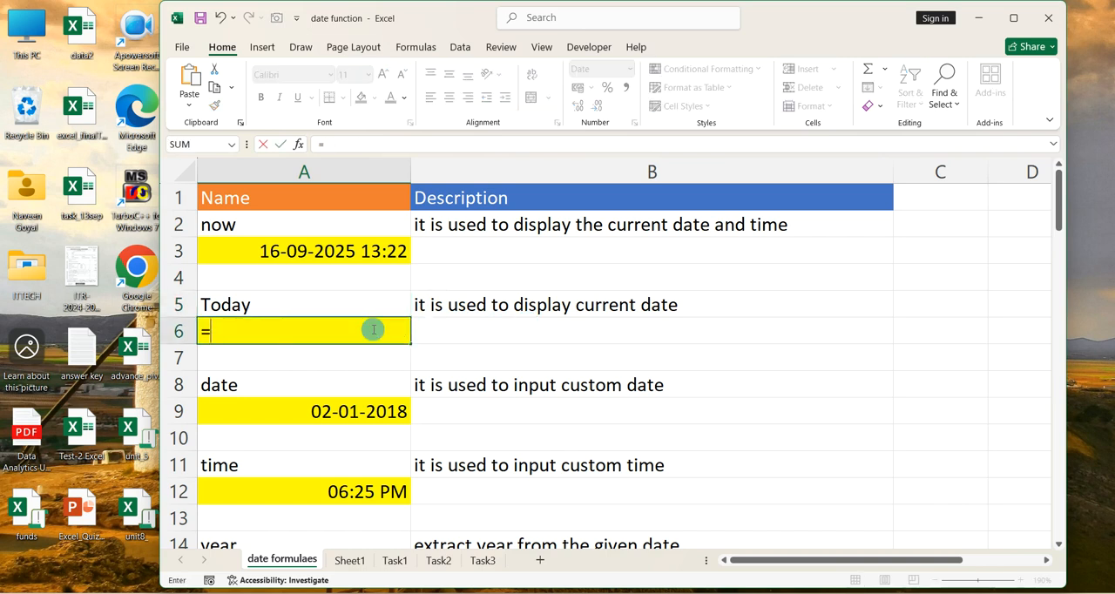
{"action": "type", "text": "today"}
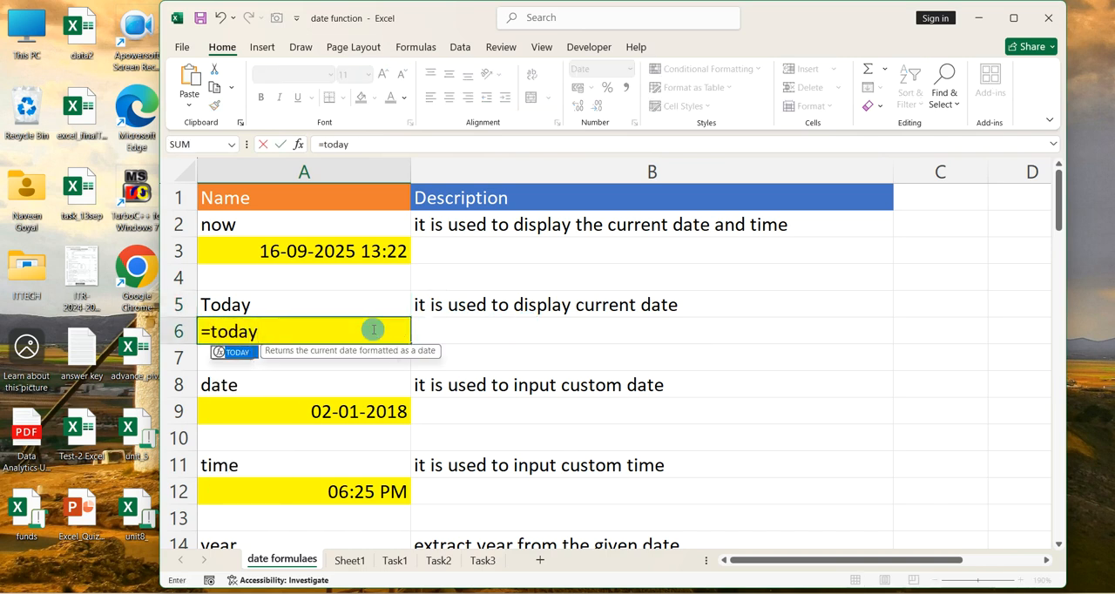
{"action": "type", "text": "()"}
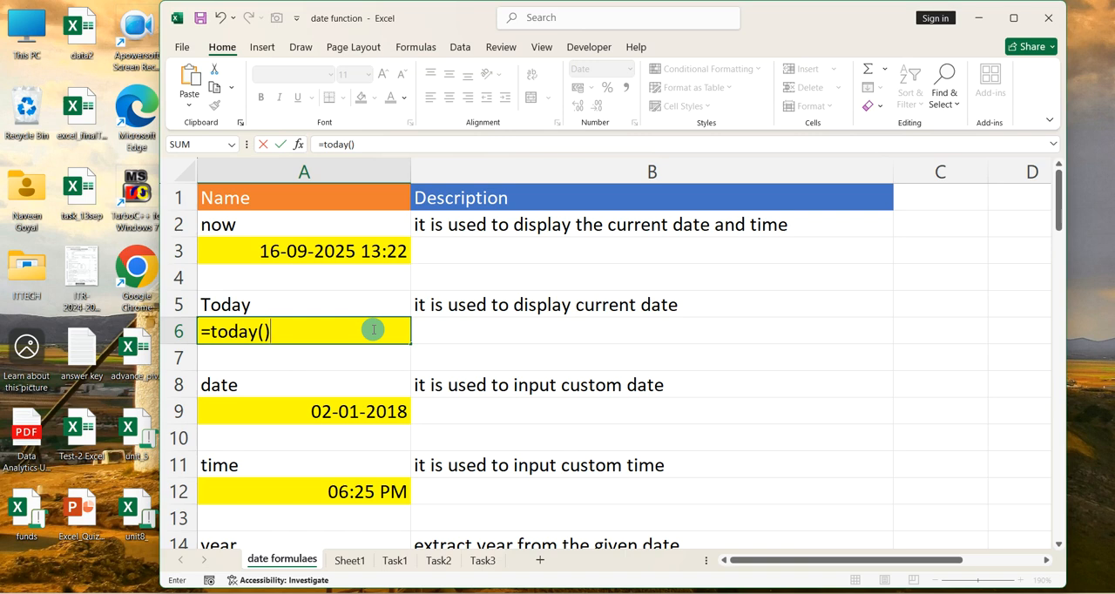
{"action": "key", "text": "Return"}
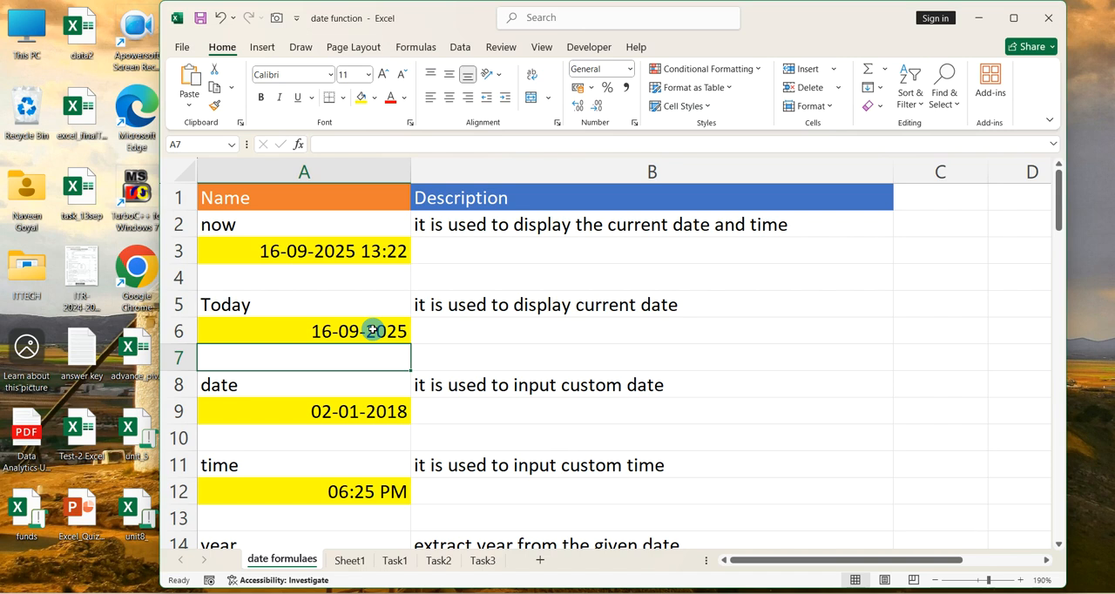
Enter the formula =date(2005,8,15) in cell A9 to produce a custom date
{"action": "left_click", "coordinate": [329, 410]}
{"action": "type", "text": "="}
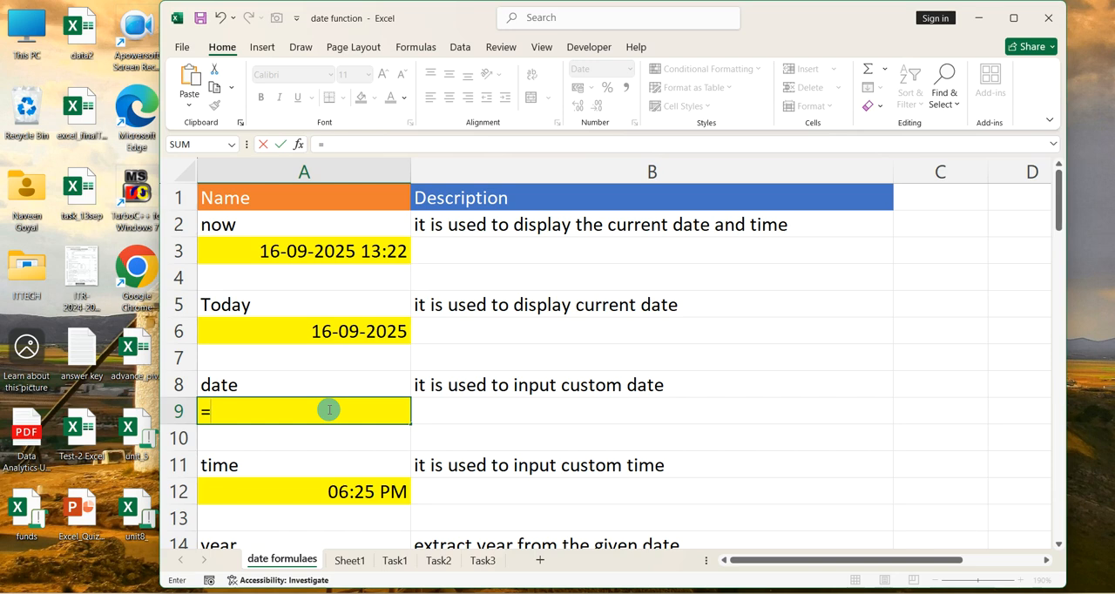
{"action": "type", "text": "date("}
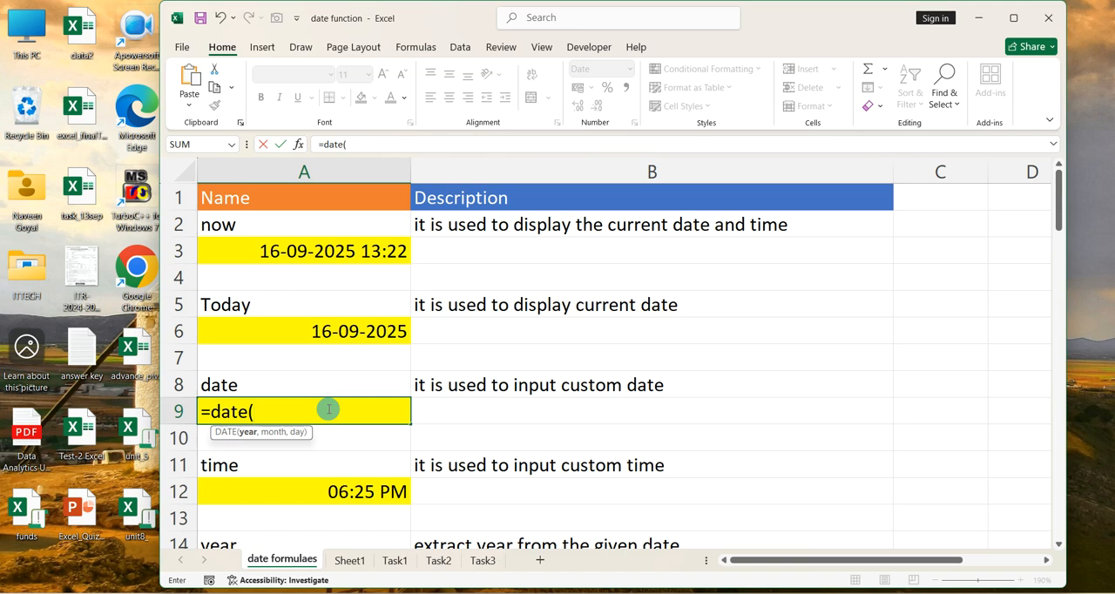
{"action": "type", "text": "2005,"}
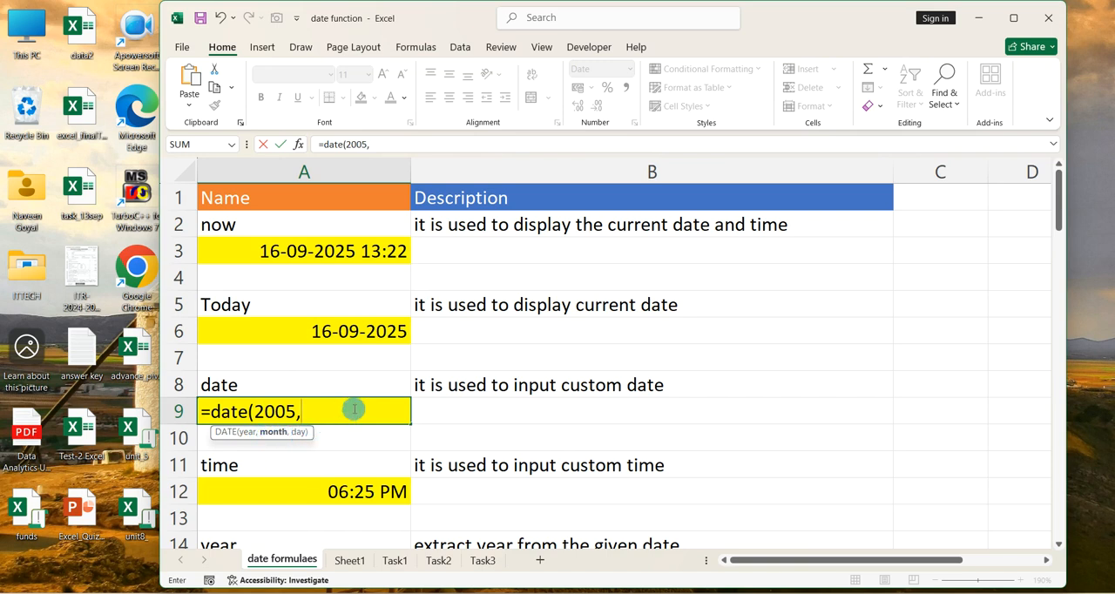
{"action": "type", "text": "8,15)"}
{"action": "key", "text": "Return"}
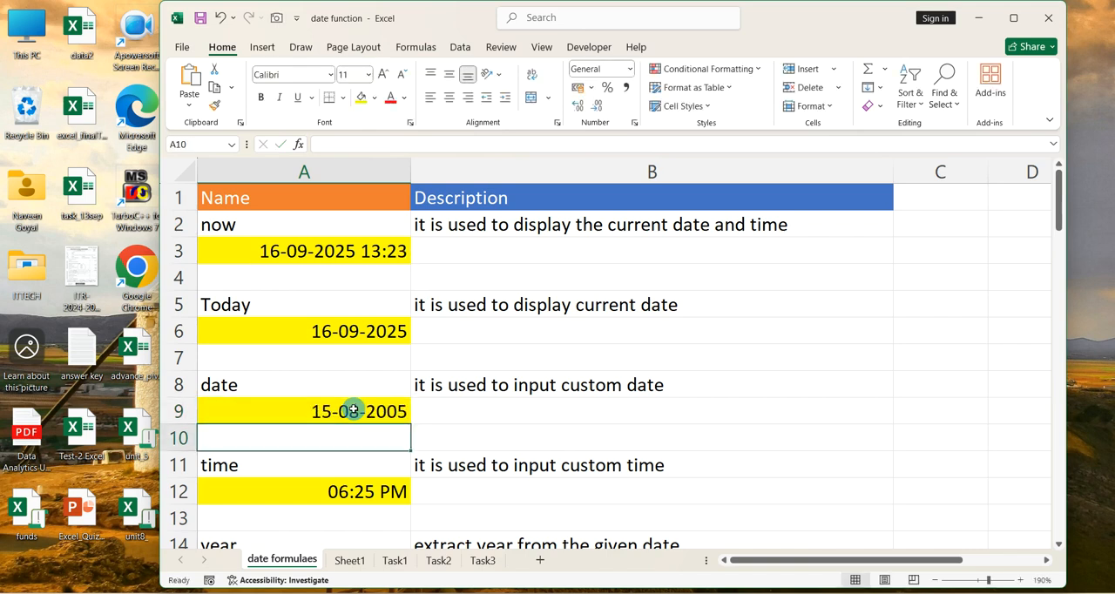
Enter the formula =time(8,45,0) in cell A12 to produce a custom time
{"action": "scroll", "coordinate": [478, 439], "scroll_direction": "down", "scroll_amount": 2}
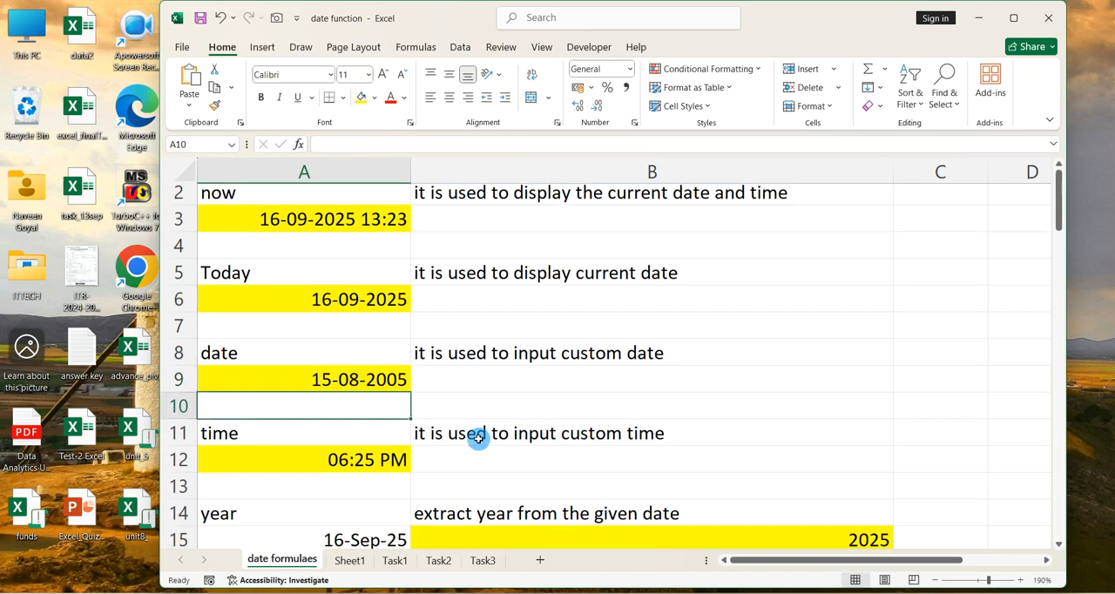
{"action": "left_click", "coordinate": [392, 412]}
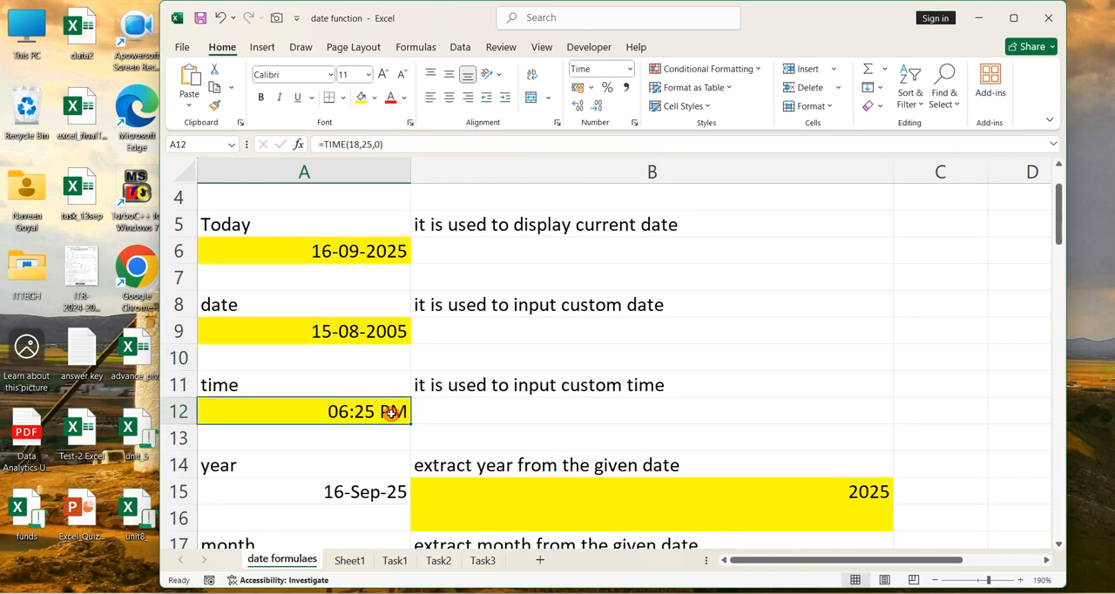
{"action": "type", "text": "="}
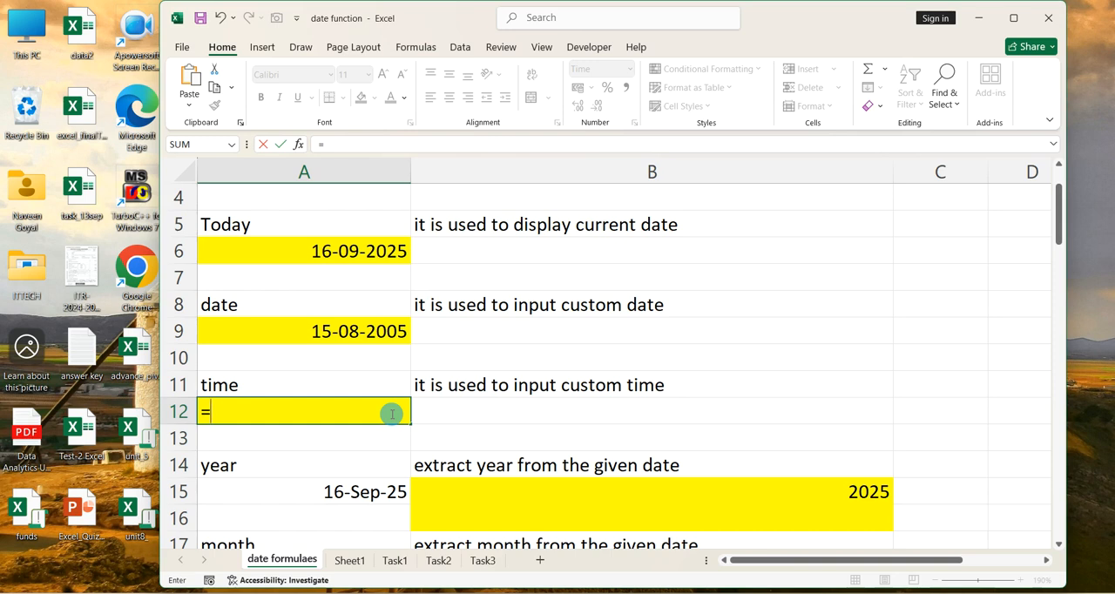
{"action": "type", "text": "time("}
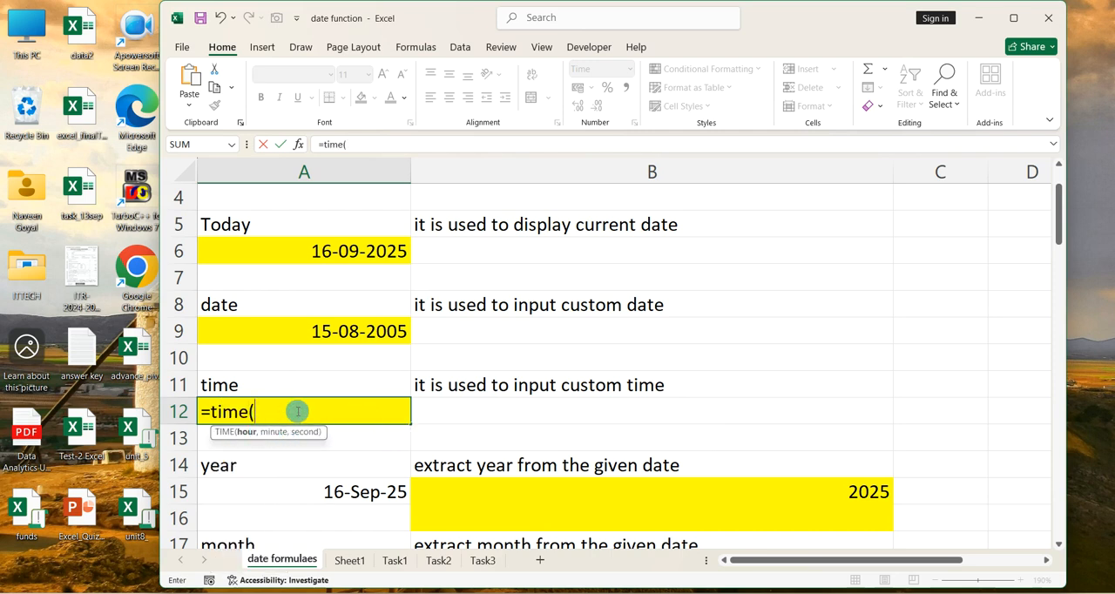
{"action": "type", "text": "8,45,0"}
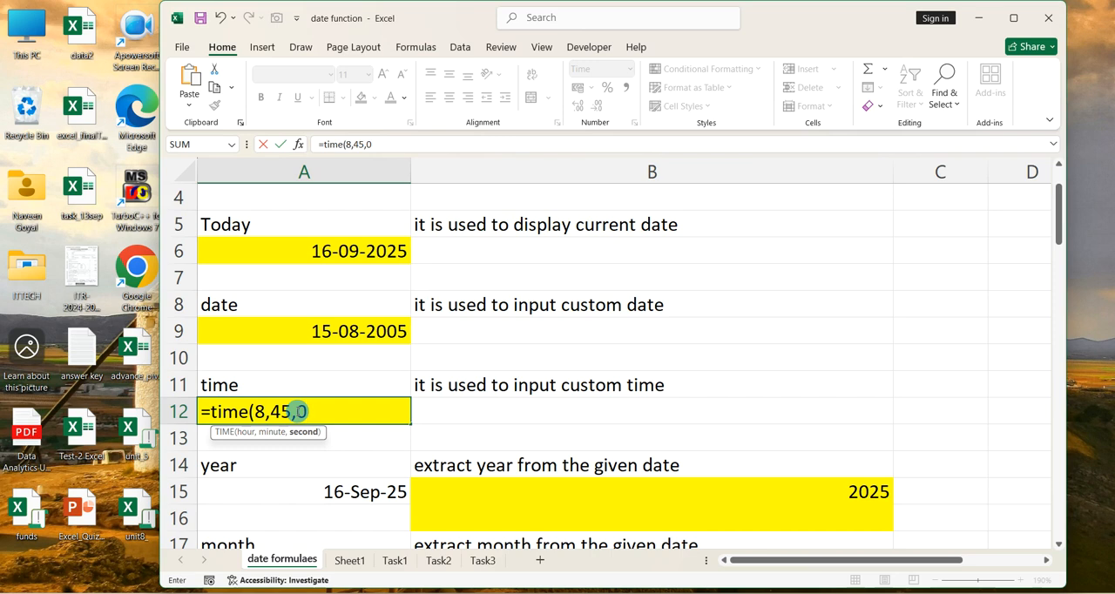
{"action": "type", "text": ")"}
{"action": "key", "text": "Return"}
Enter the formula =year(A15) in cell B15 to extract the year from the date in A15
{"action": "scroll", "coordinate": [297, 412], "scroll_direction": "down", "scroll_amount": 2}
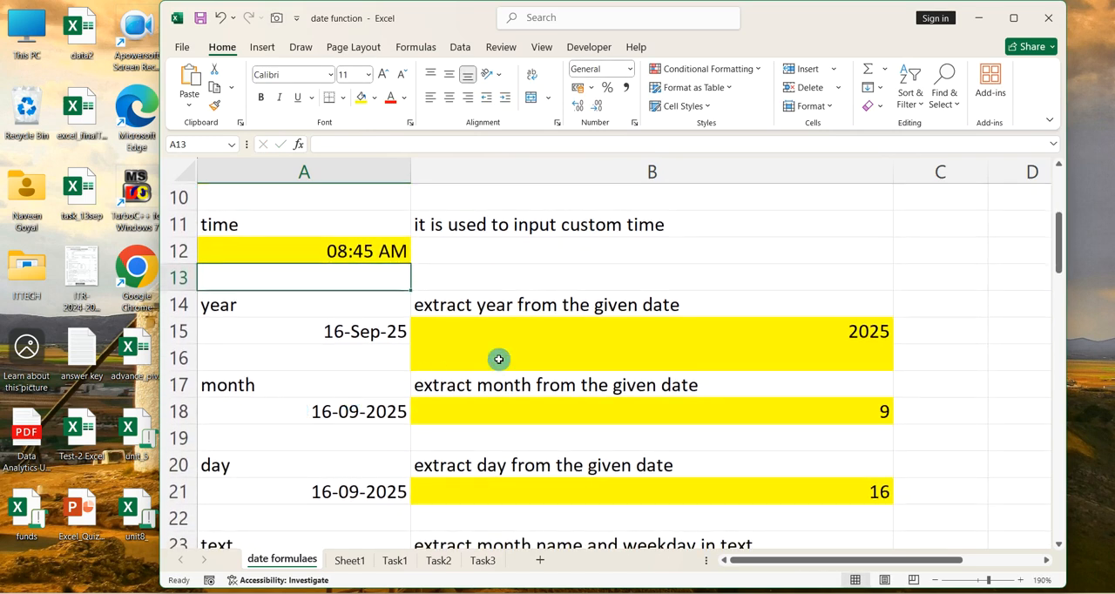
{"action": "left_click", "coordinate": [664, 331]}
{"action": "type", "text": "="}
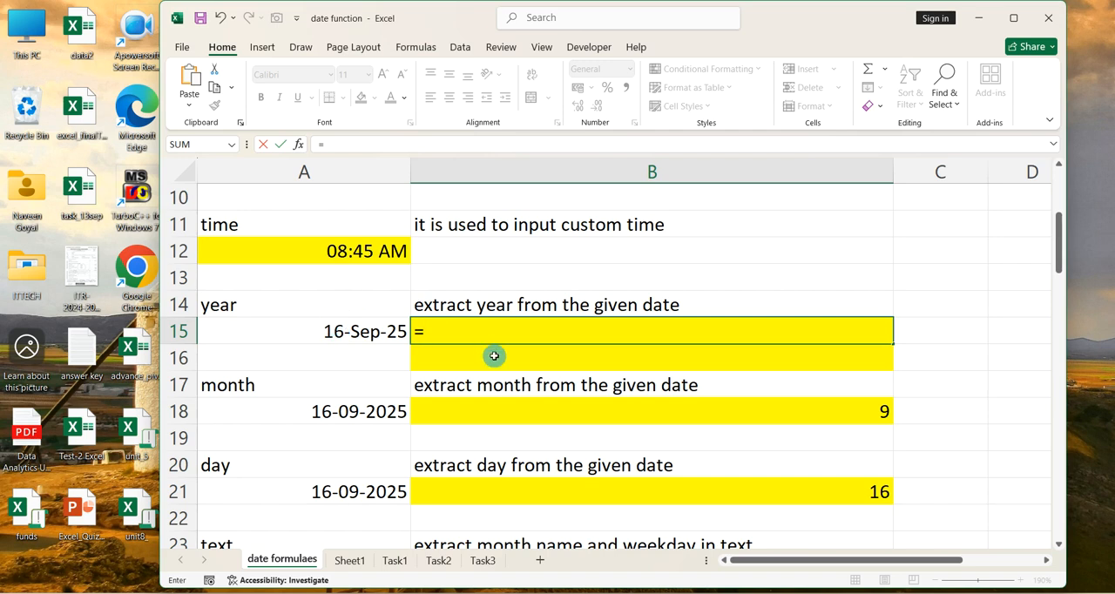
{"action": "type", "text": "year("}
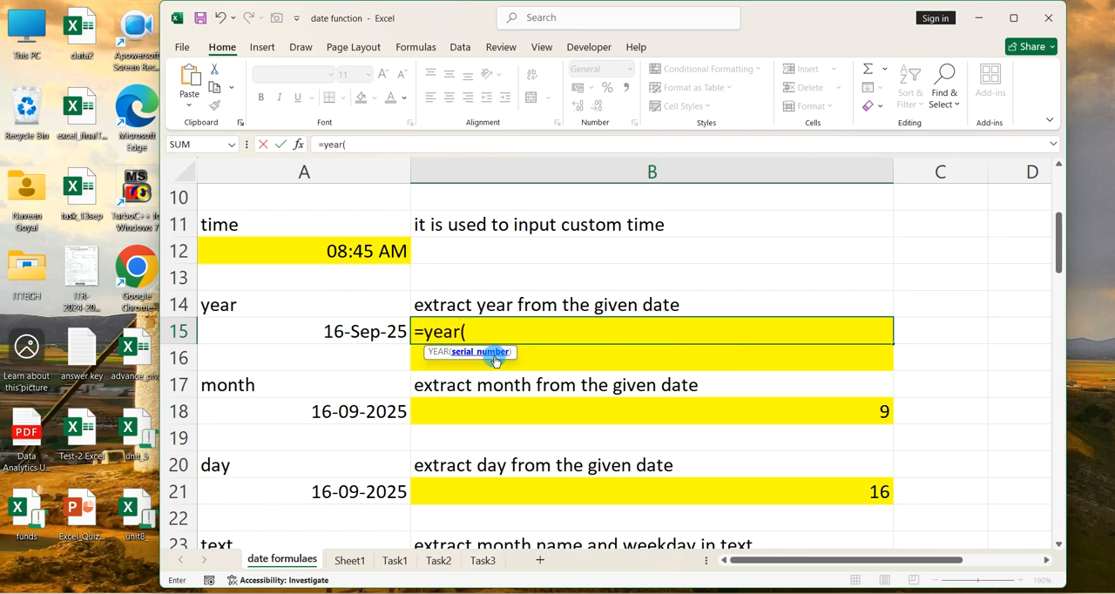
{"action": "left_click", "coordinate": [382, 328]}
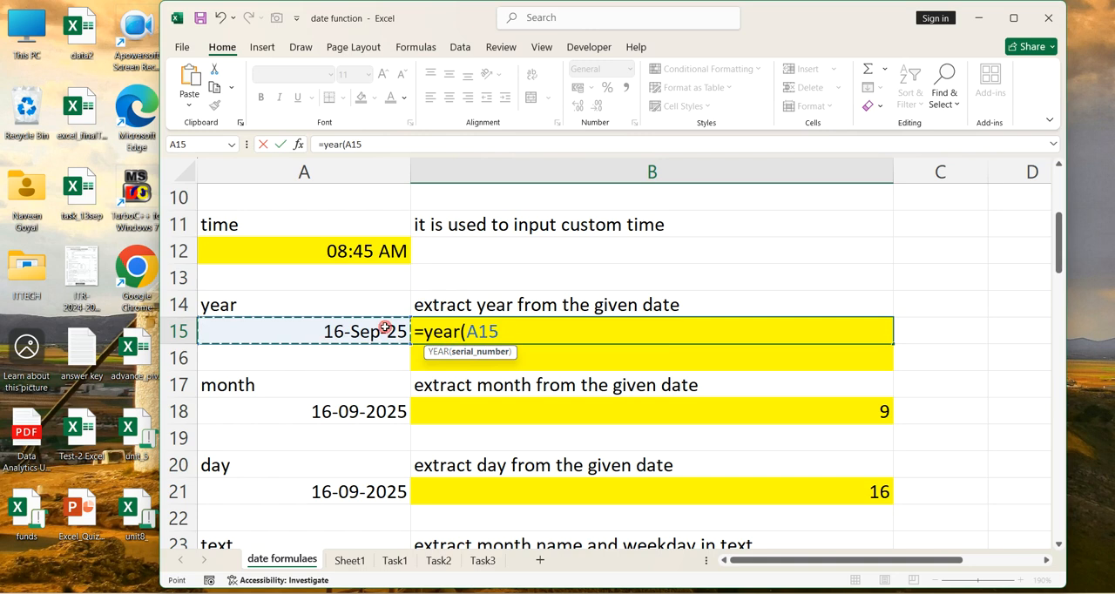
{"action": "type", "text": ")"}
{"action": "key", "text": "Return"}
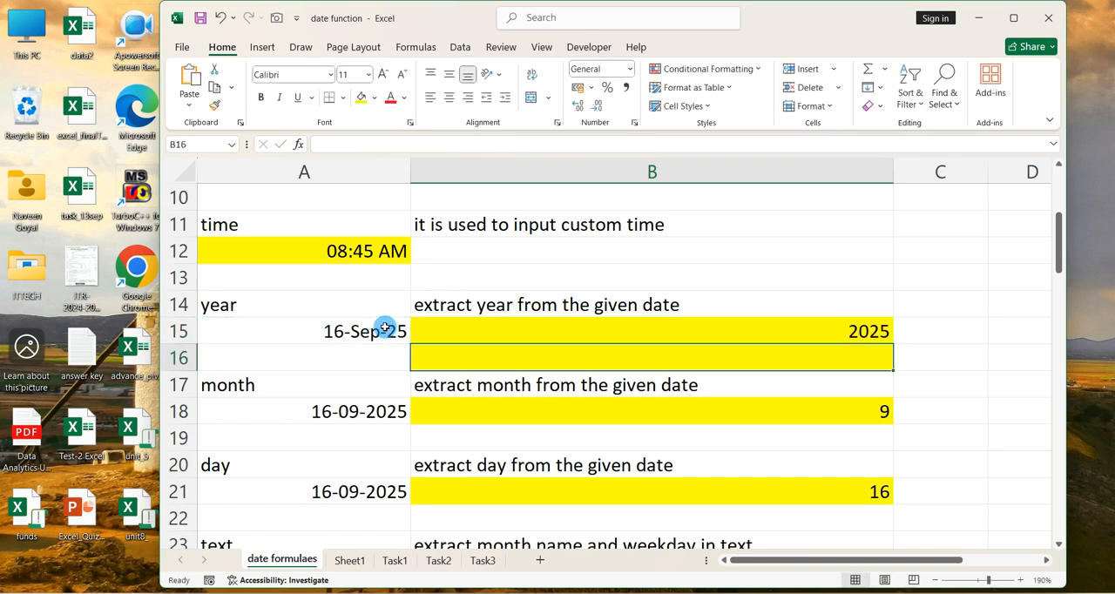
Enter the formula =month(A18) in cell B18 to extract the month from the date in A18
{"action": "left_click", "coordinate": [483, 410]}
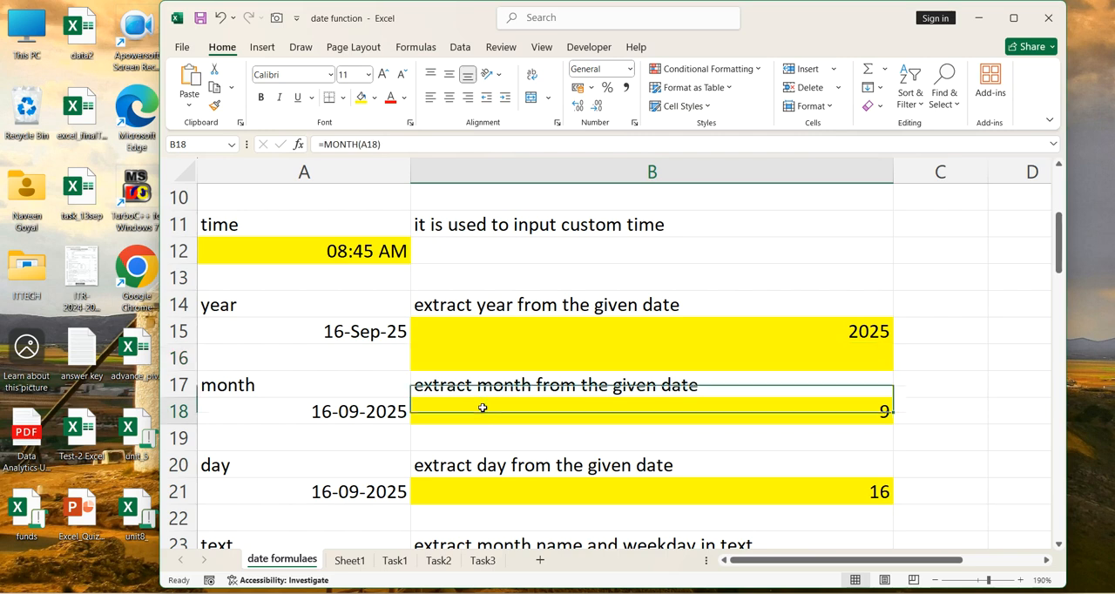
{"action": "type", "text": "=mma"}
{"action": "key", "text": "BackSpace"}
{"action": "key", "text": "BackSpace"}
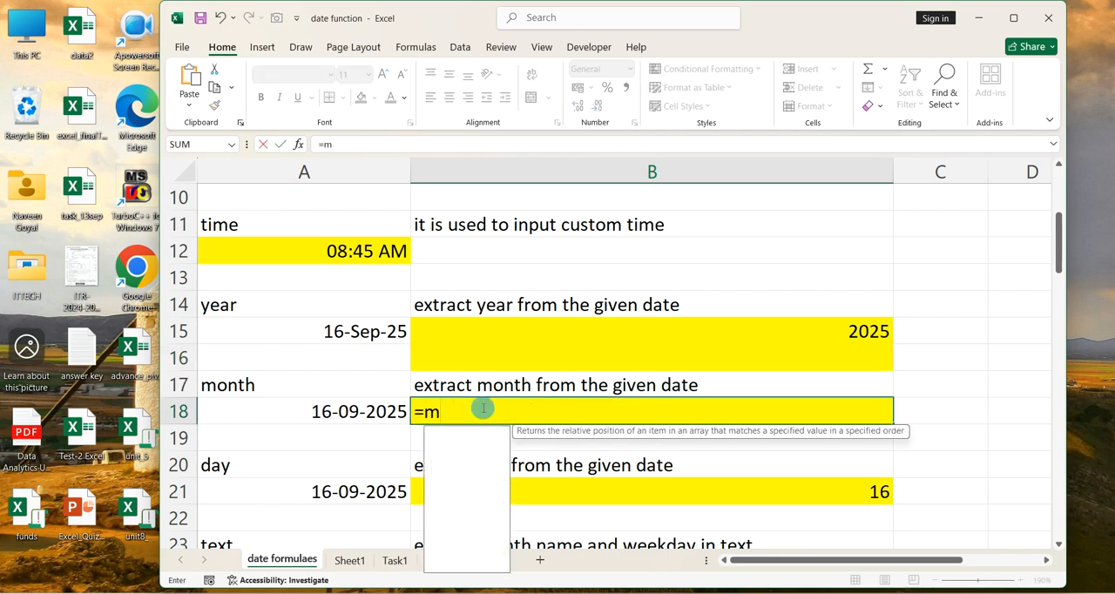
{"action": "type", "text": "onth("}
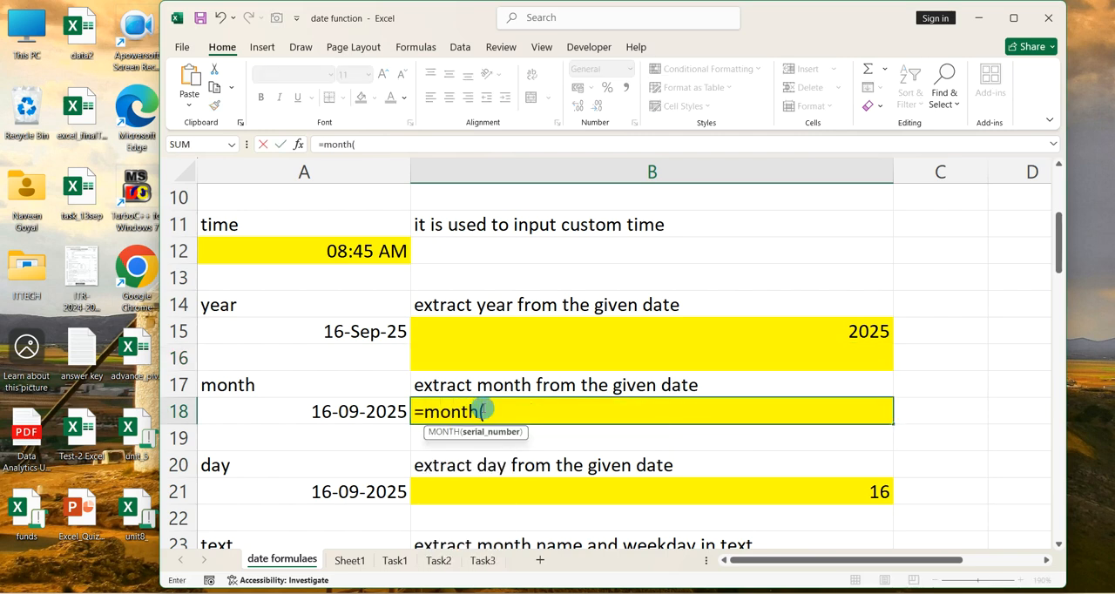
{"action": "left_click", "coordinate": [374, 410]}
{"action": "type", "text": ")"}
{"action": "key", "text": "Return"}
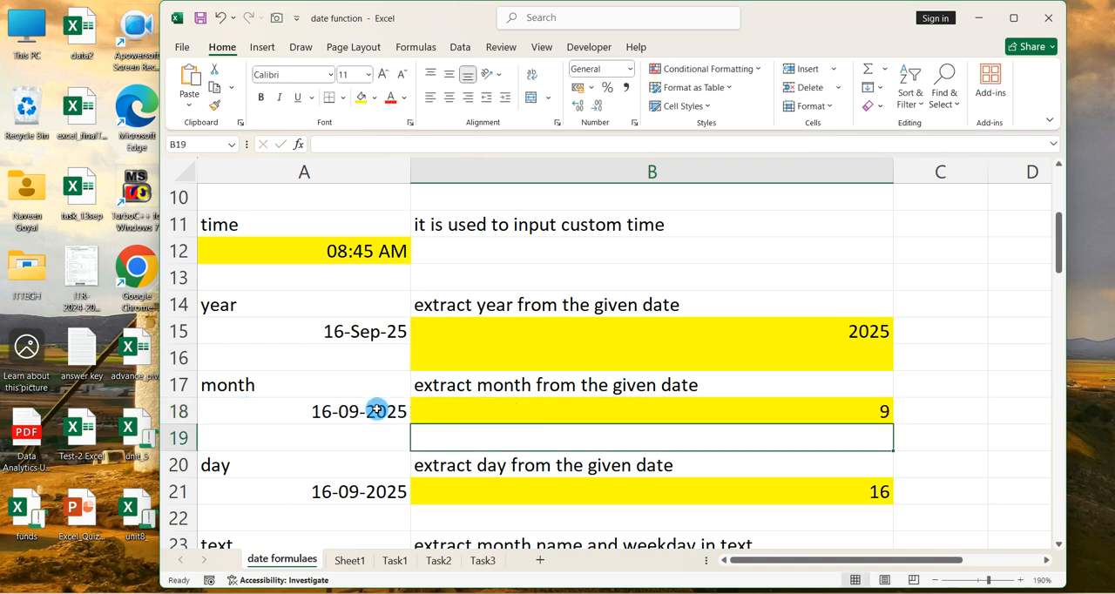
Enter the formula =day(A21) in cell B21 to extract the day from the date in A21
{"action": "scroll", "coordinate": [377, 409], "scroll_direction": "down", "scroll_amount": 2}
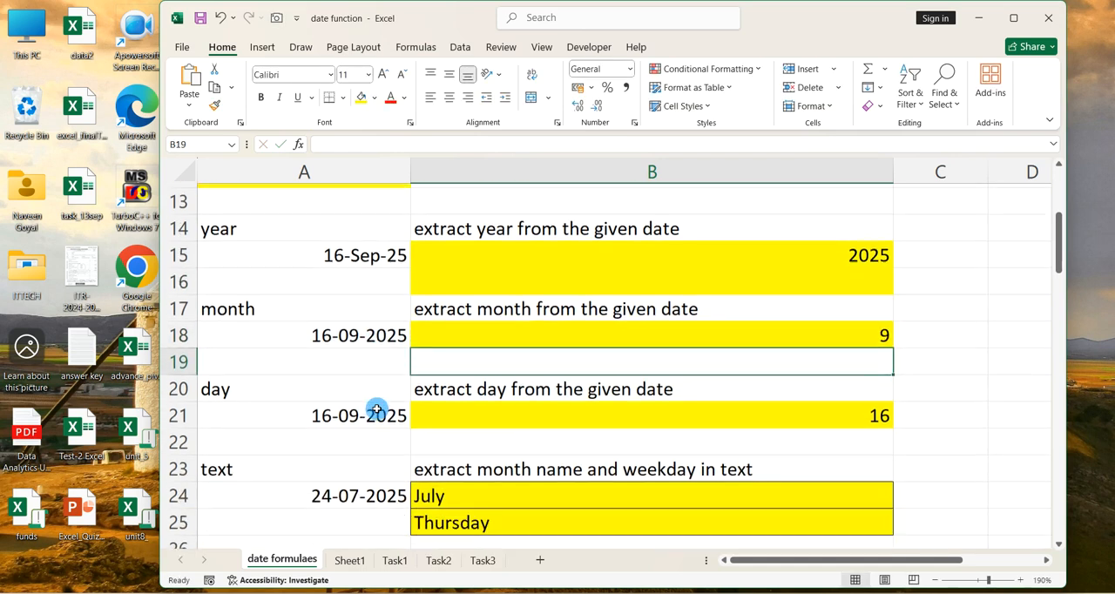
{"action": "left_click", "coordinate": [516, 389]}
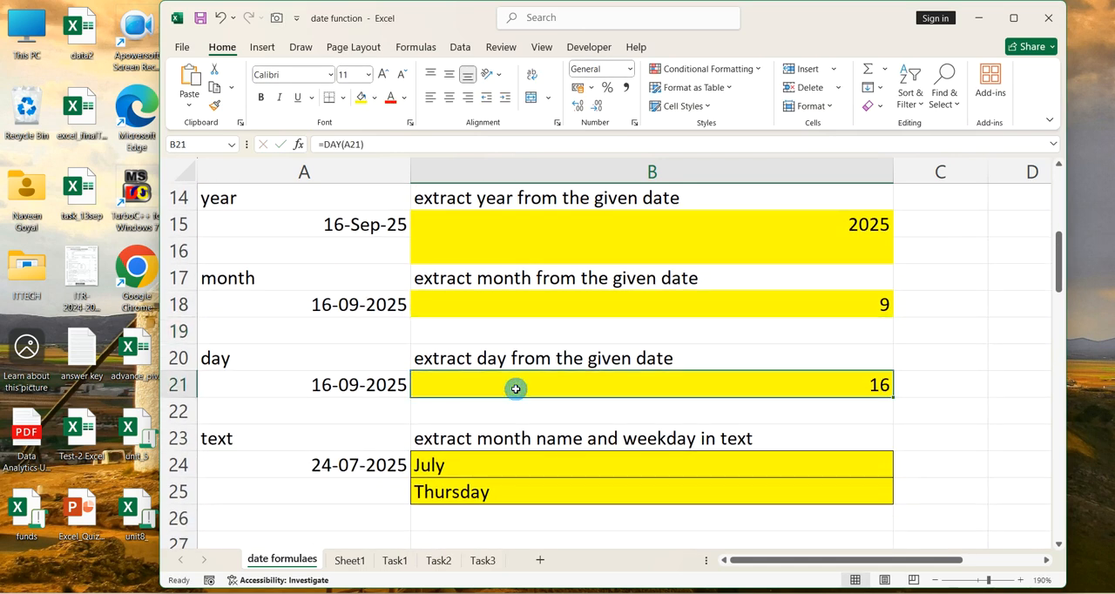
{"action": "type", "text": "=day("}
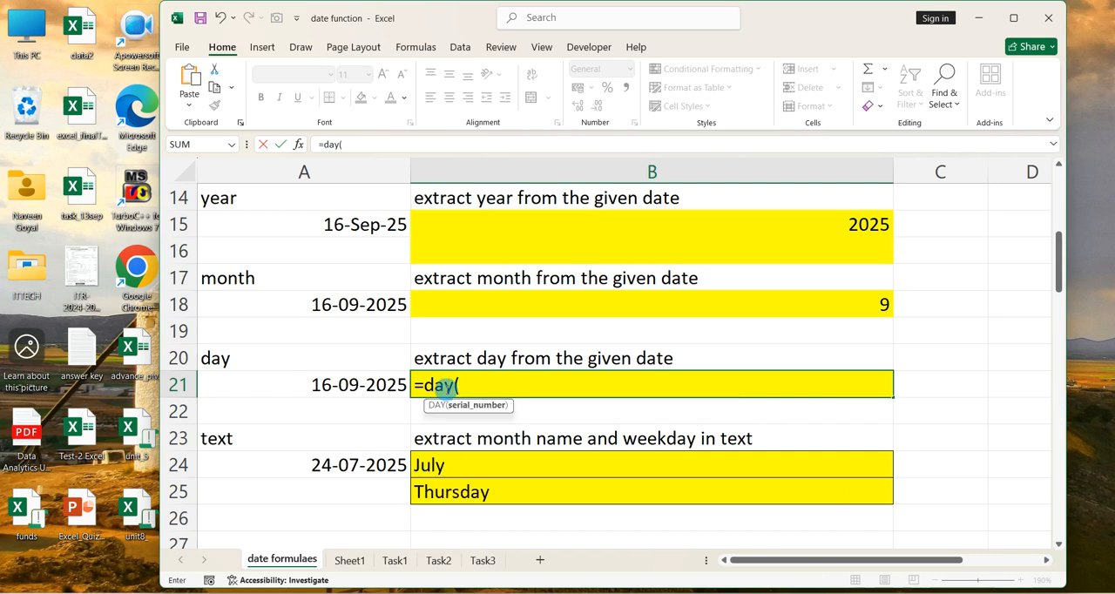
{"action": "left_click", "coordinate": [379, 384]}
{"action": "type", "text": ")"}
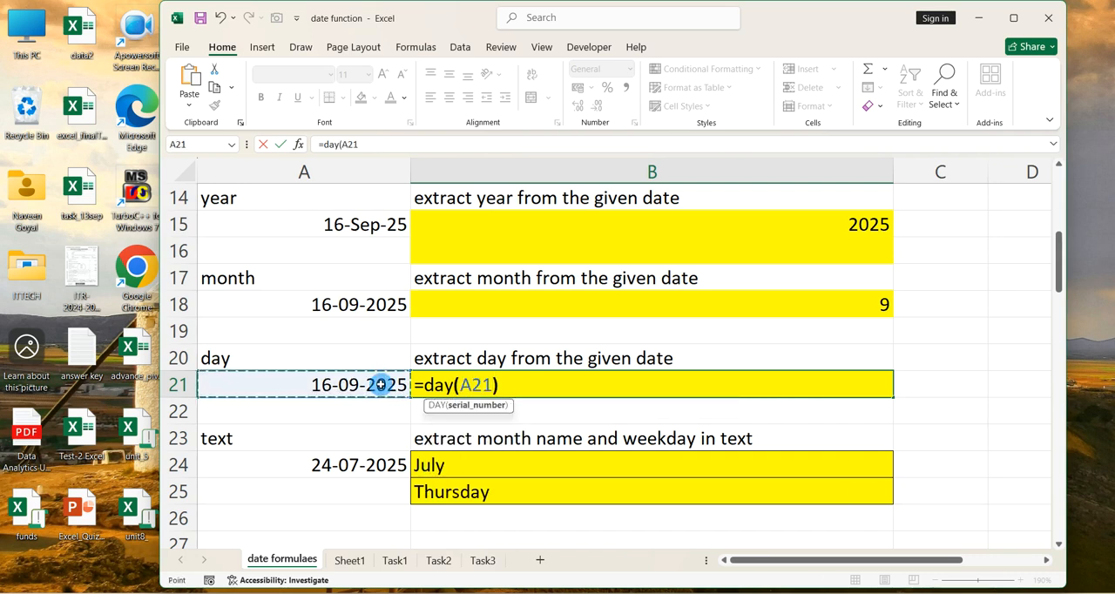
{"action": "key", "text": "Return"}
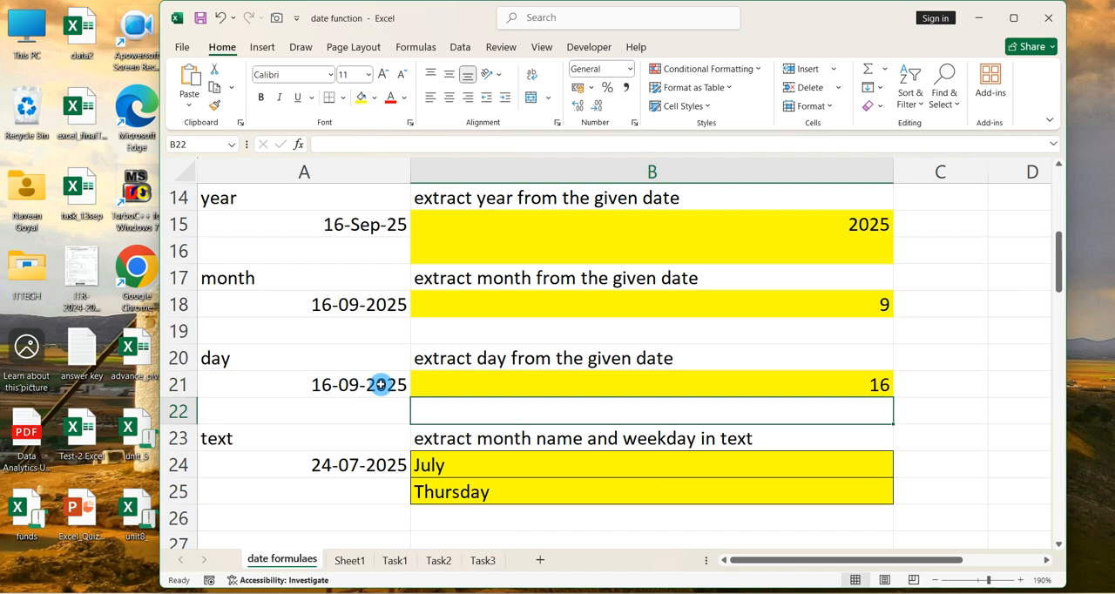
Clear the contents of cells B24:B26, removing the existing month name and weekday results
{"action": "scroll", "coordinate": [380, 385], "scroll_direction": "down", "scroll_amount": 2}
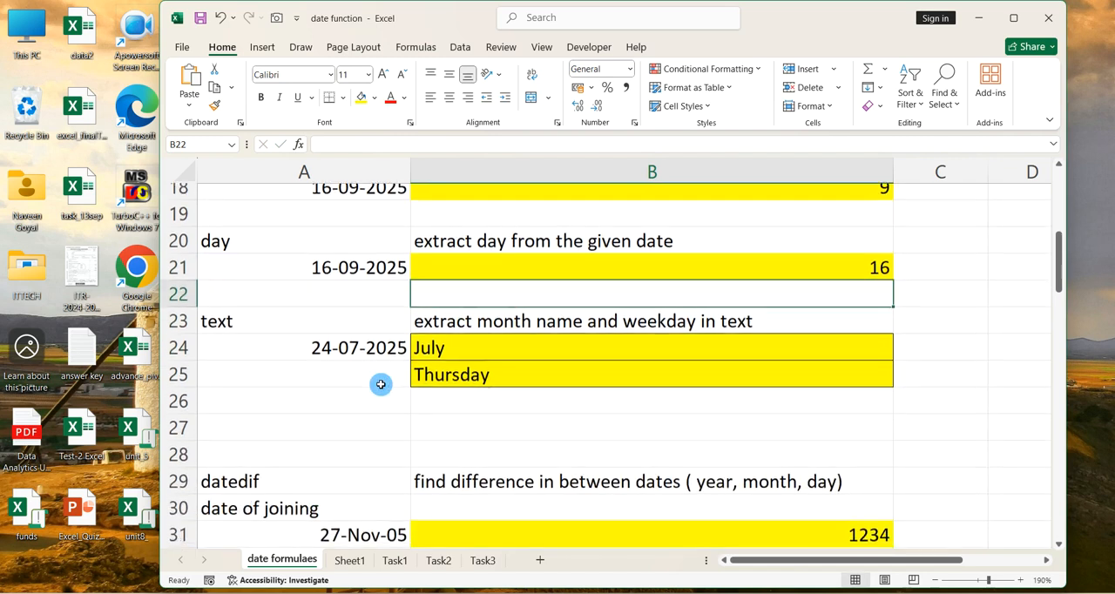
{"action": "left_click", "coordinate": [463, 407]}
{"action": "left_click_drag", "start_coordinate": [463, 407], "coordinate": [473, 360]}
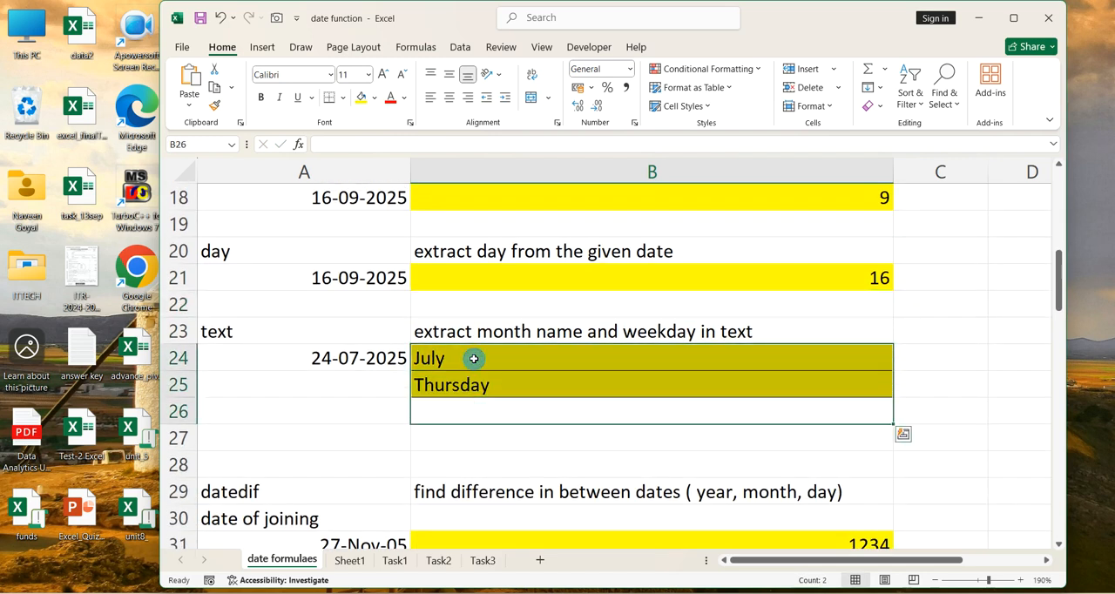
{"action": "key", "text": "Delete"}
Enter the formula =text(A24,"MMMM") in cell B24 to extract the full month name from the date in A24
{"action": "left_click", "coordinate": [474, 358]}
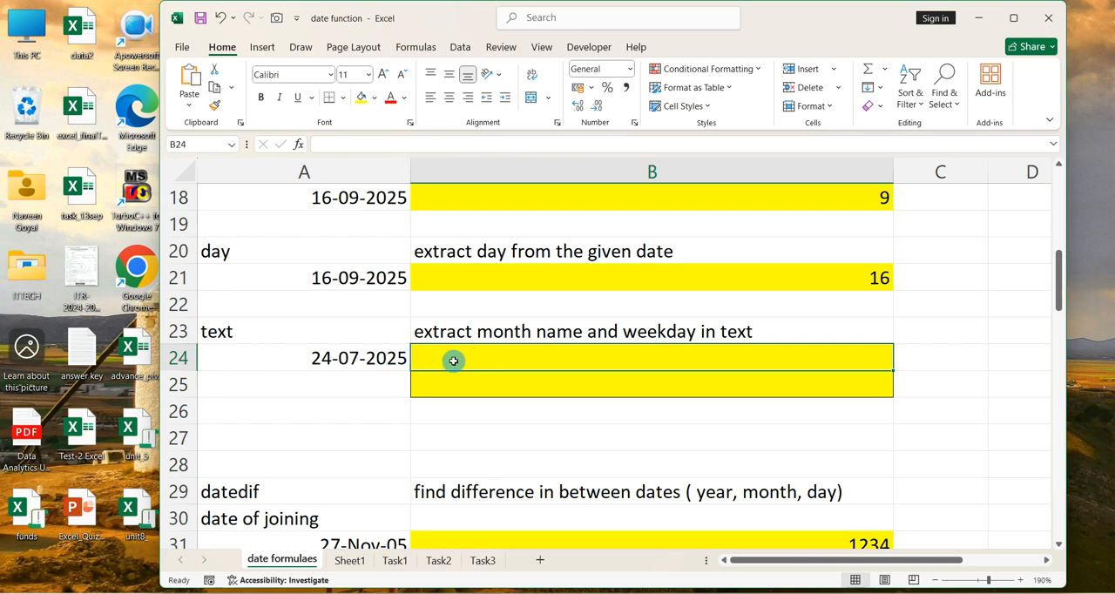
{"action": "type", "text": "=text("}
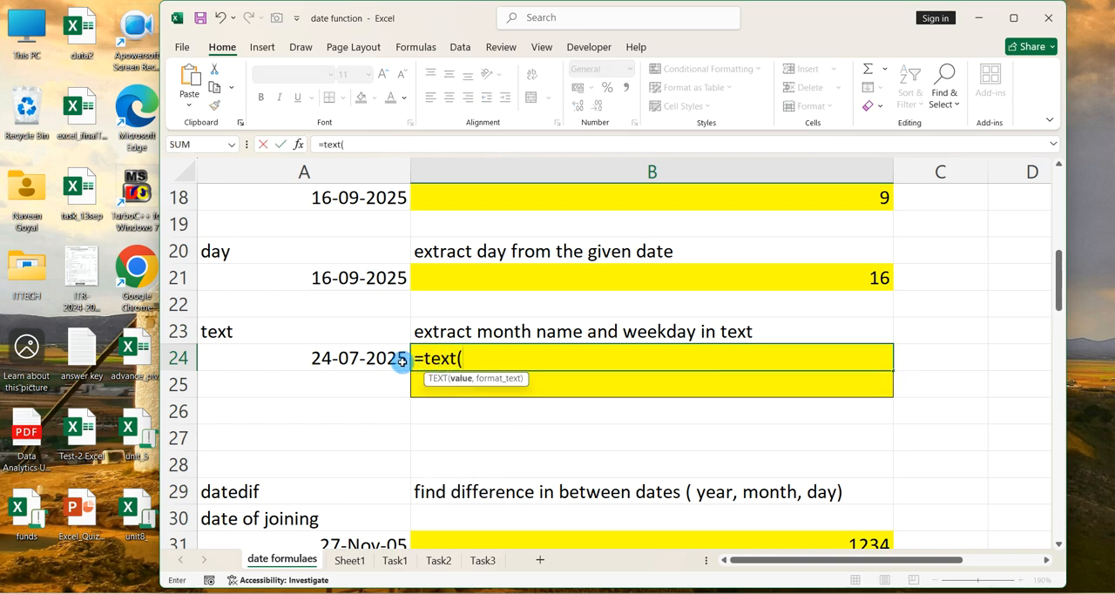
{"action": "left_click", "coordinate": [370, 358]}
{"action": "type", "text": ","}
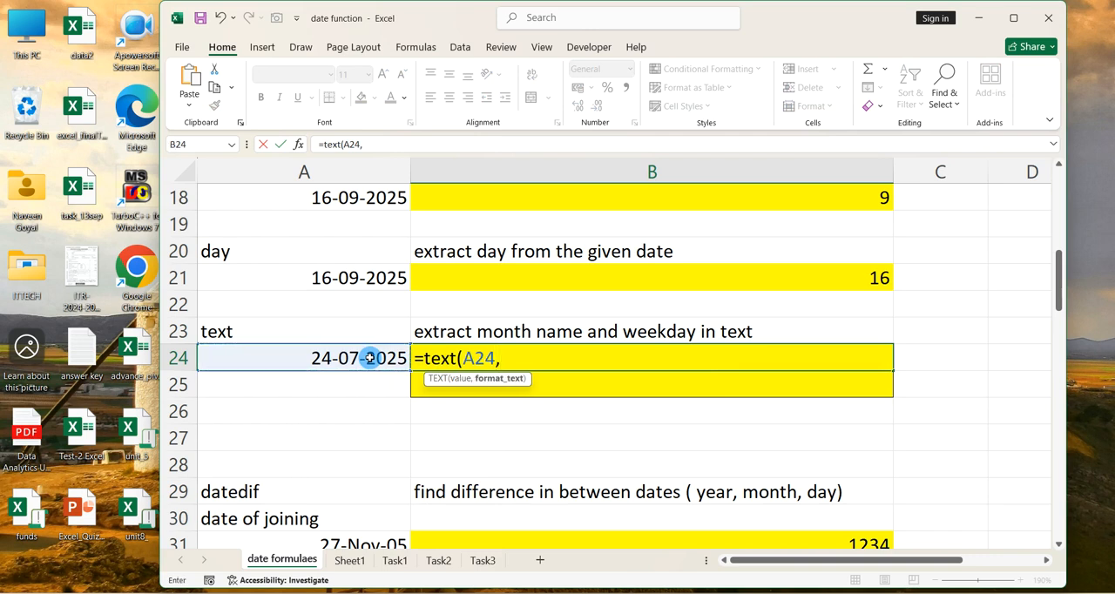
{"action": "type", "text": "\"MMM"}
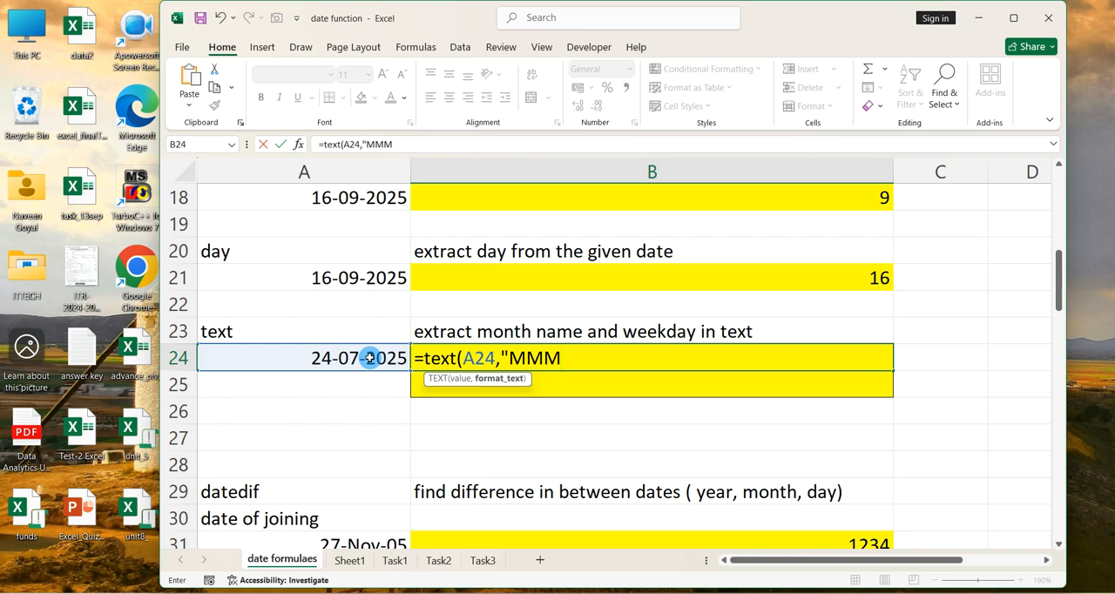
{"action": "type", "text": "M"}
{"action": "type", "text": "\")"}
{"action": "key", "text": "Return"}
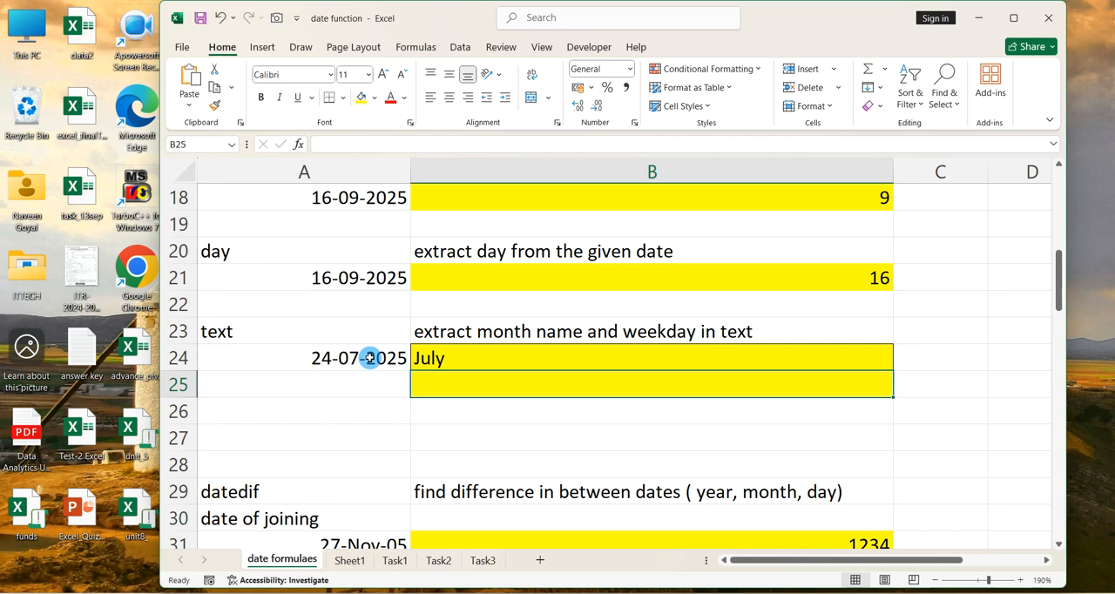
Enter the formula =text(A24,"DDDD") in cell B25 to extract the full weekday name from the date in A24
{"action": "type", "text": "=text("}
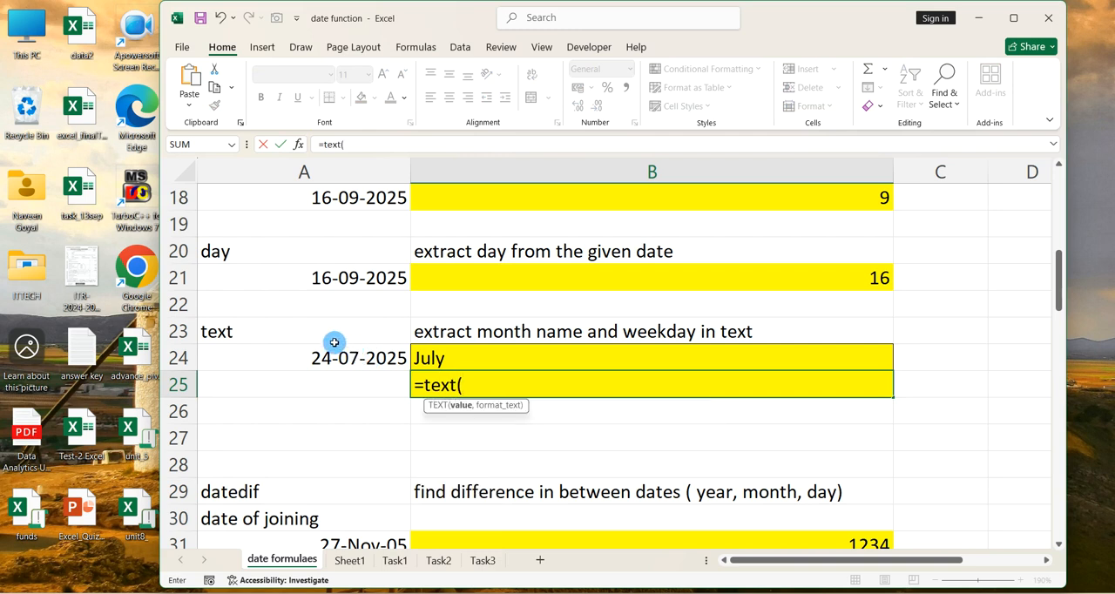
{"action": "left_click", "coordinate": [360, 356]}
{"action": "type", "text": ",\"D"}
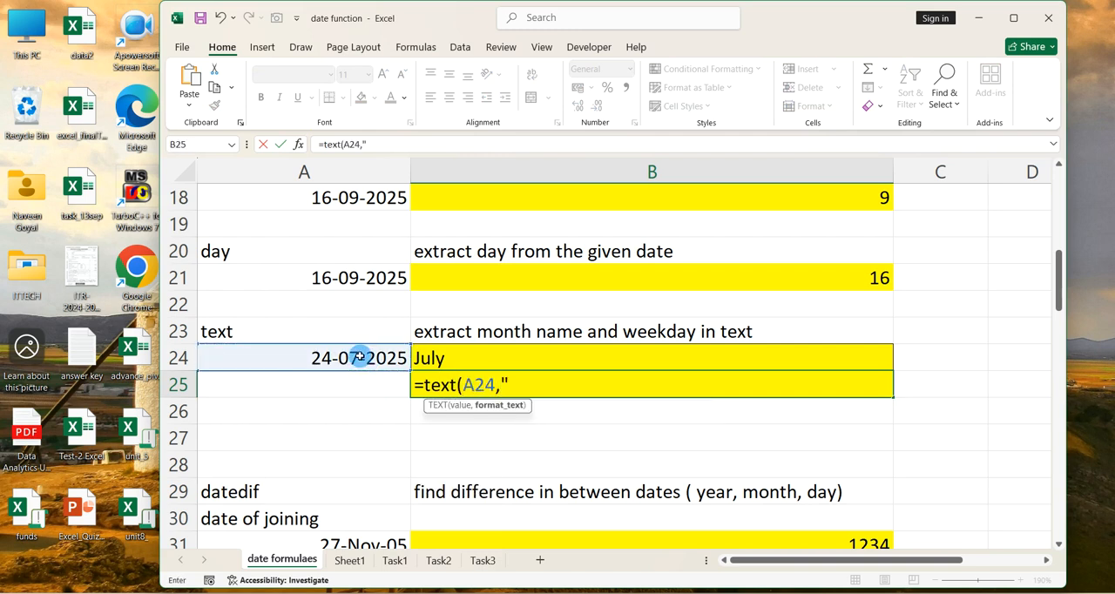
{"action": "type", "text": "DDD"}
{"action": "type", "text": "D\")"}
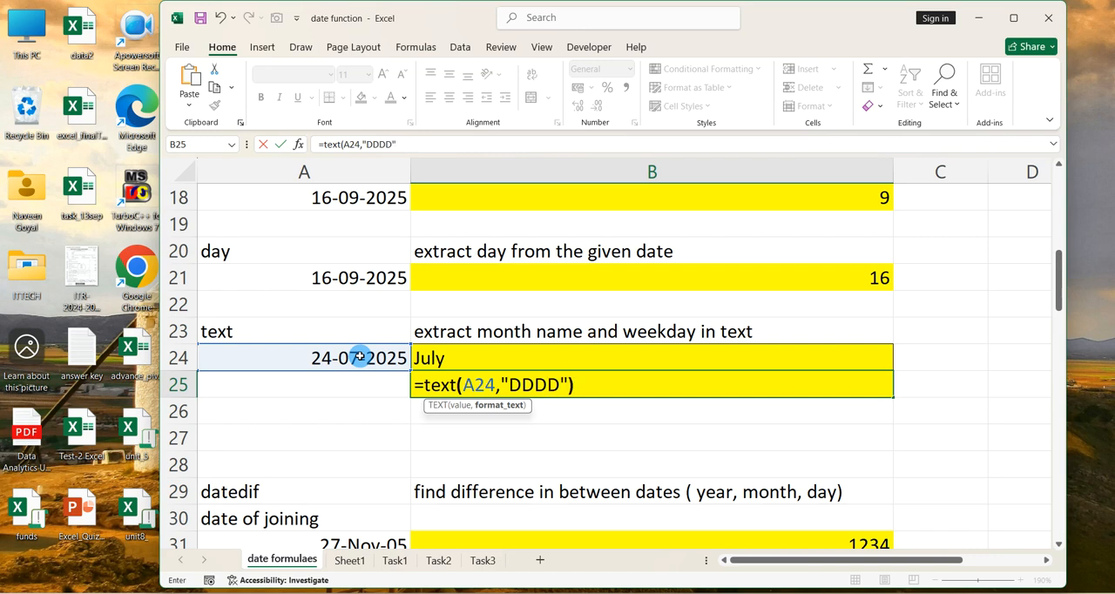
{"action": "key", "text": "Return"}
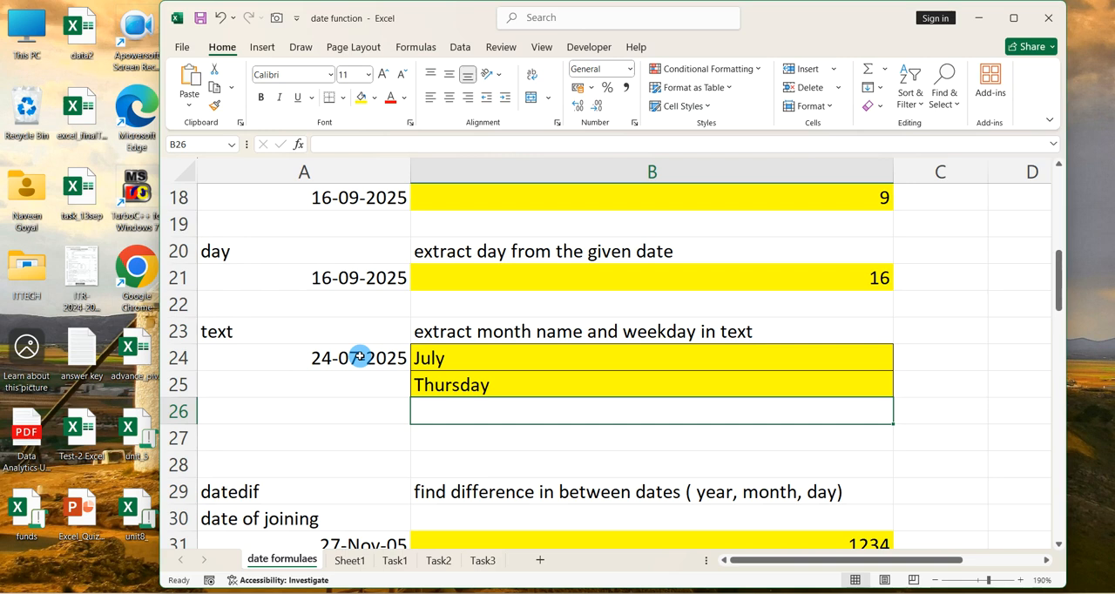
Change the date of resignation formula in cell A33 of the datedif example to =A31+1237
{"action": "scroll", "coordinate": [360, 355], "scroll_direction": "down", "scroll_amount": 3}
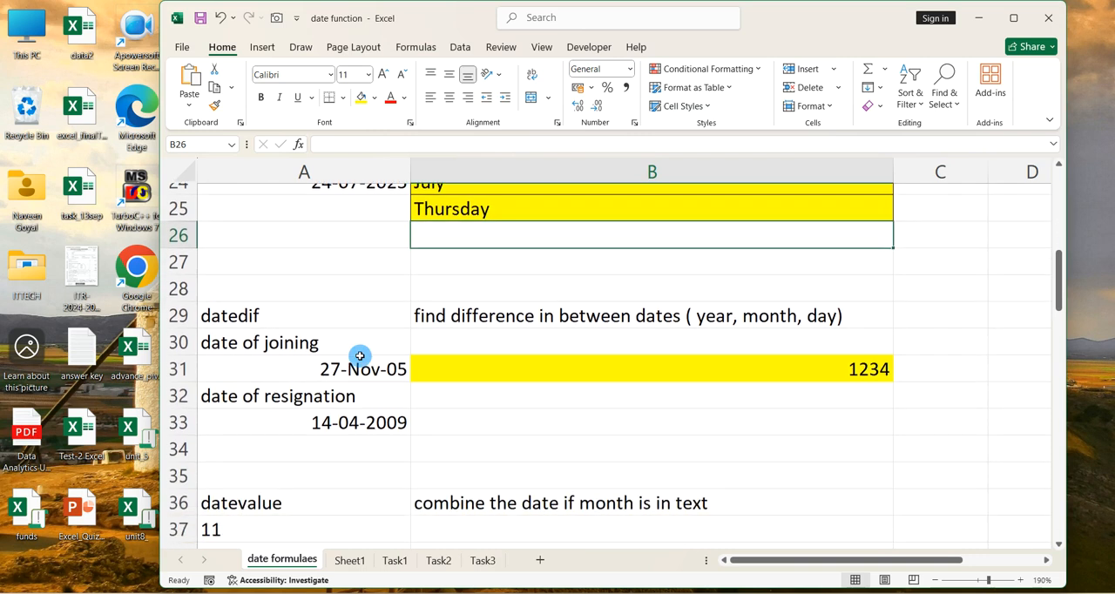
{"action": "left_click", "coordinate": [309, 309]}
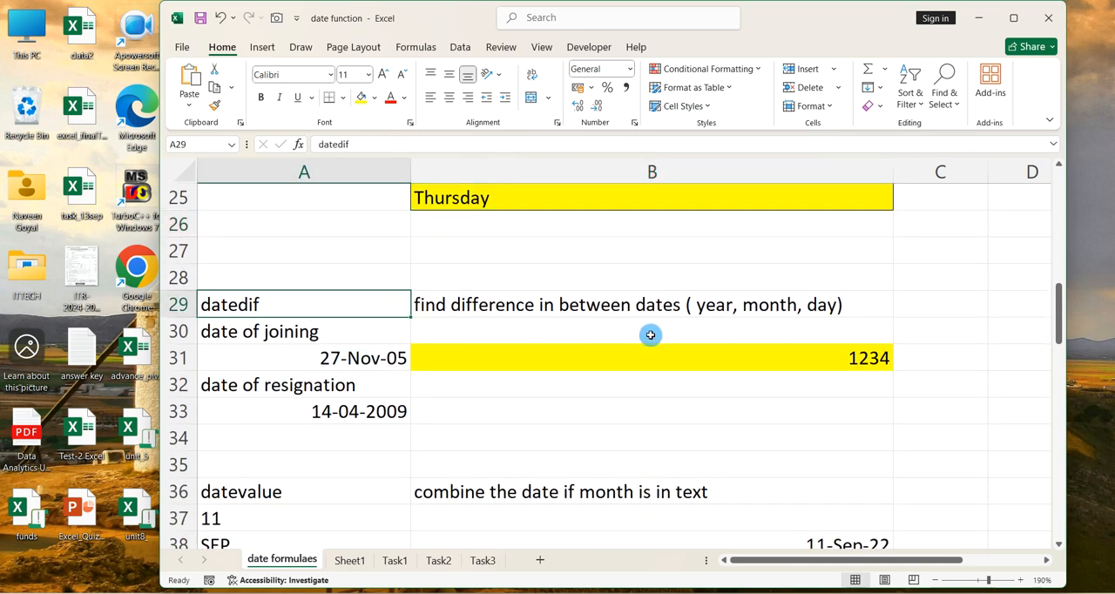
{"action": "left_click", "coordinate": [713, 361]}
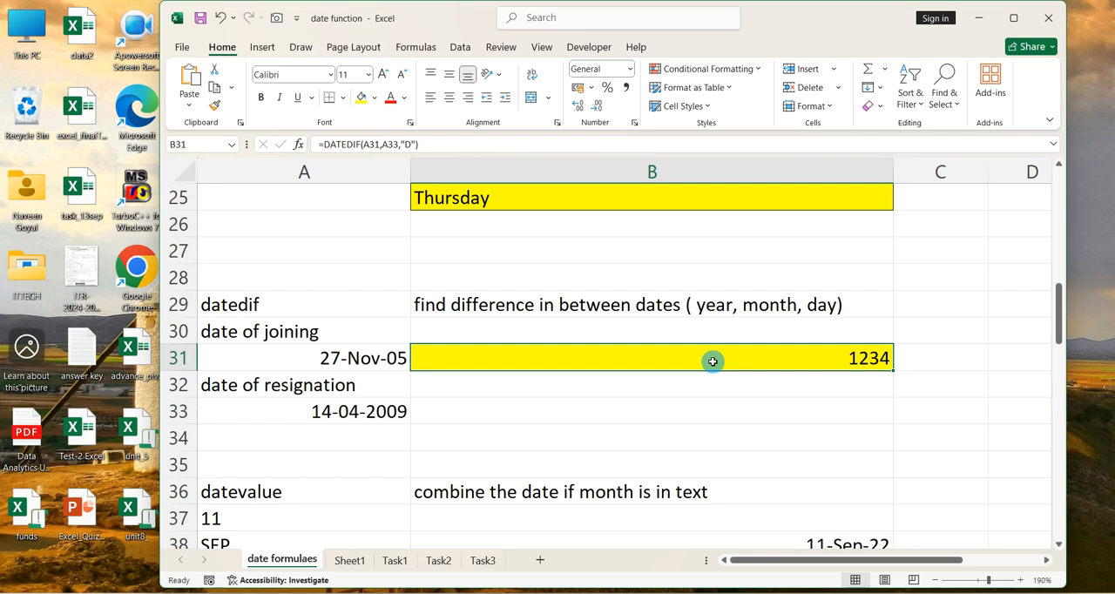
{"action": "left_click", "coordinate": [388, 411]}
{"action": "type", "text": "=A31+1234"}
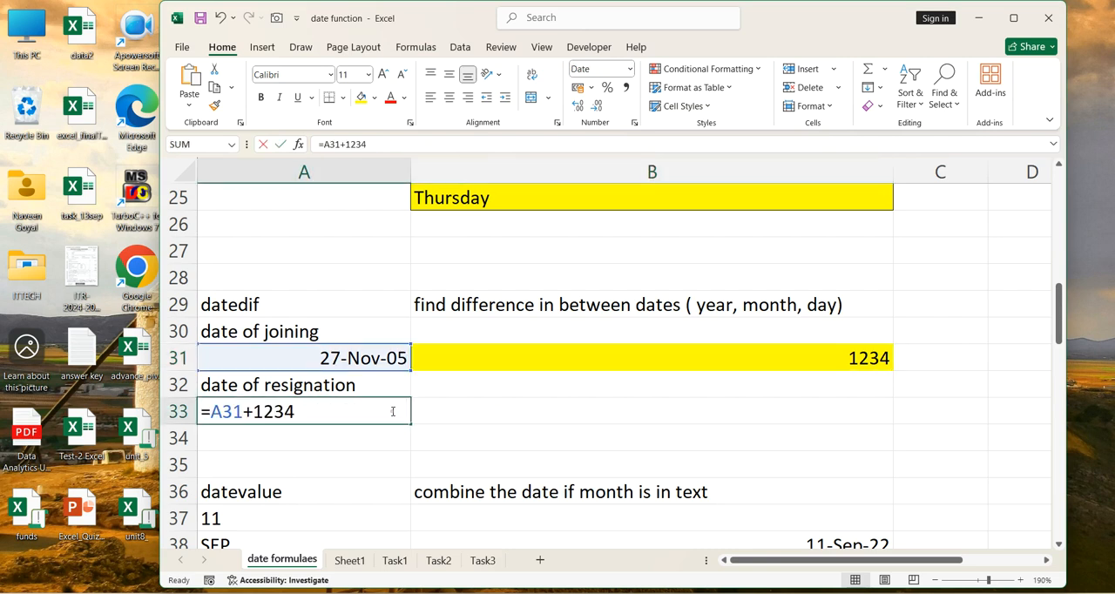
{"action": "key", "text": "BackSpace"}
{"action": "type", "text": "7"}
{"action": "key", "text": "Return"}
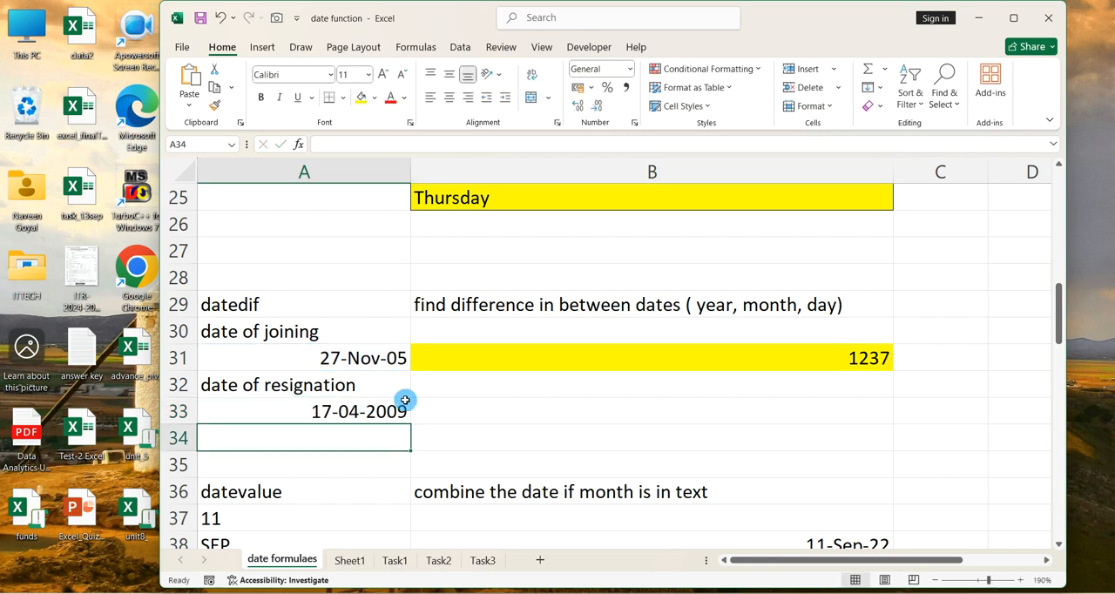
Enter the formula =datedif(A31,A33,"Y") in cell B31 to find the years between the joining and resignation dates
{"action": "left_click", "coordinate": [348, 363]}
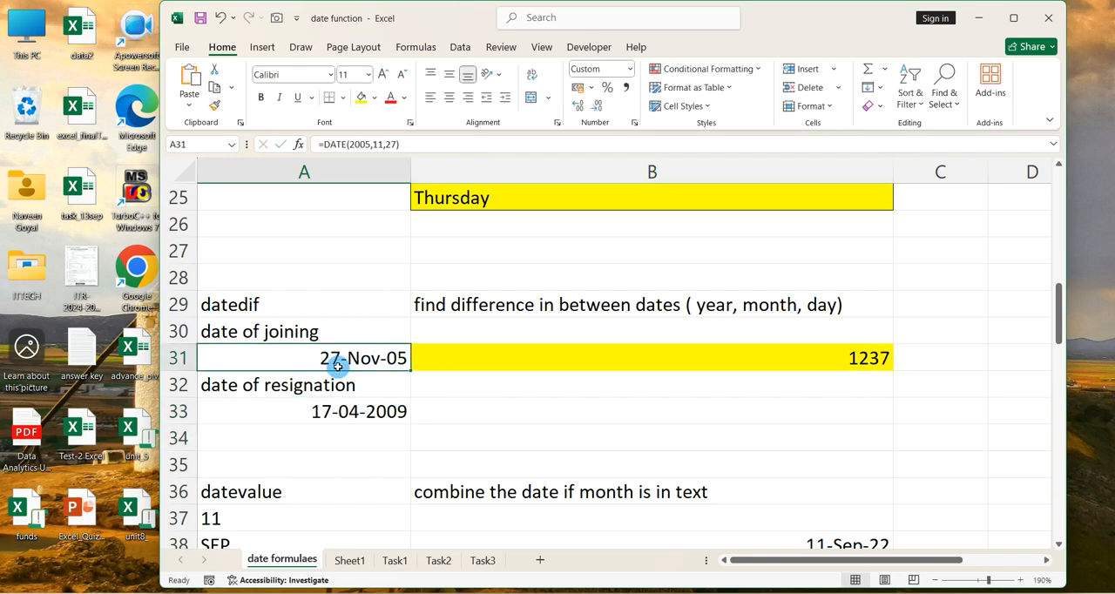
{"action": "left_click", "coordinate": [396, 407]}
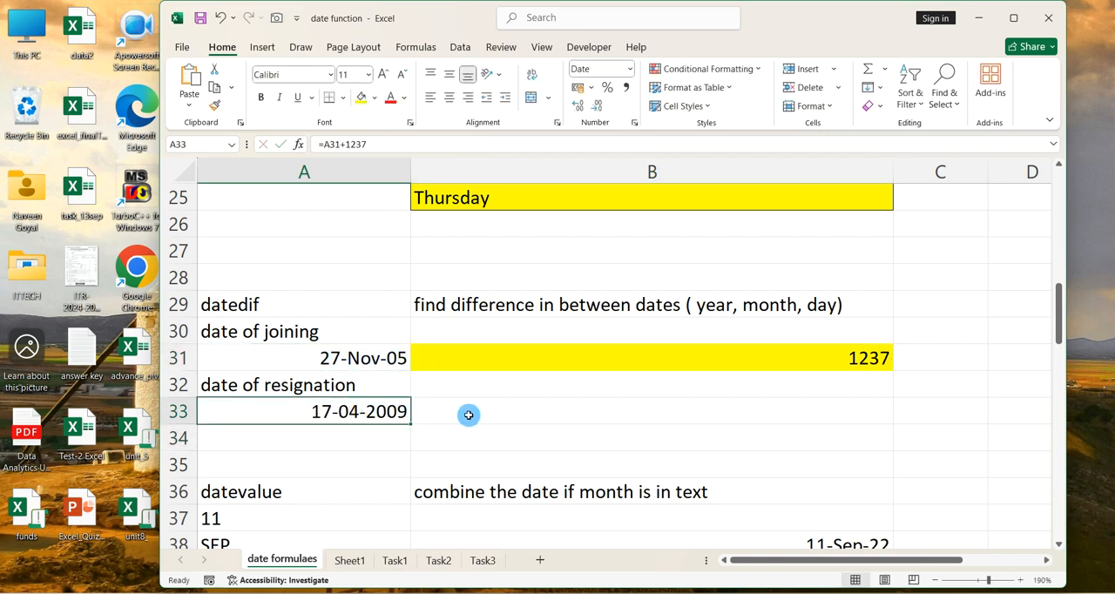
{"action": "left_click", "coordinate": [655, 357]}
{"action": "type", "text": "="}
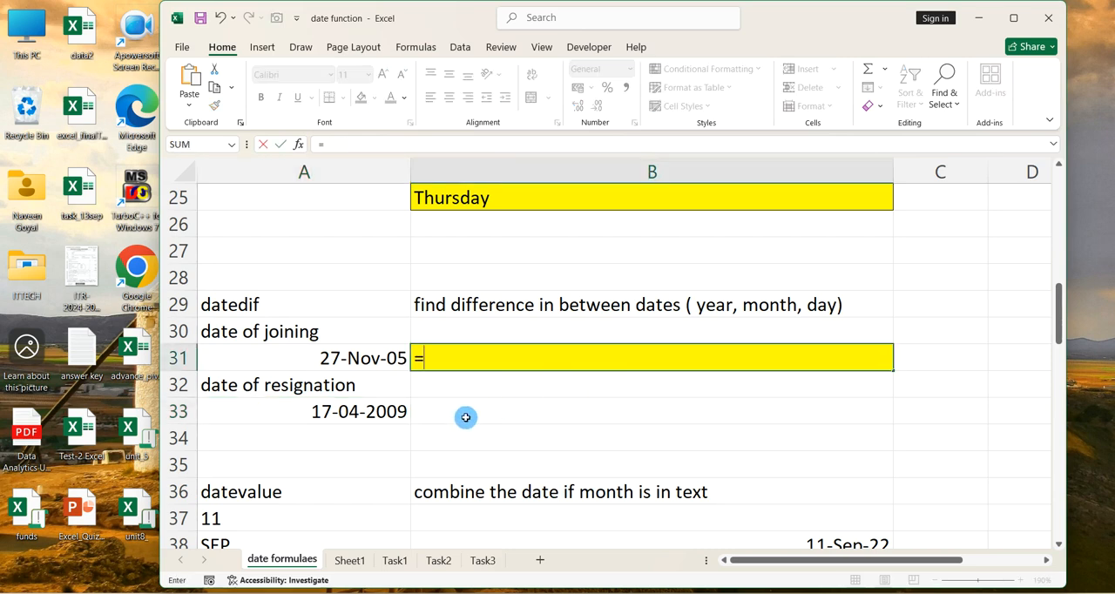
{"action": "type", "text": "="}
{"action": "key", "text": "BackSpace"}
{"action": "type", "text": "datedif"}
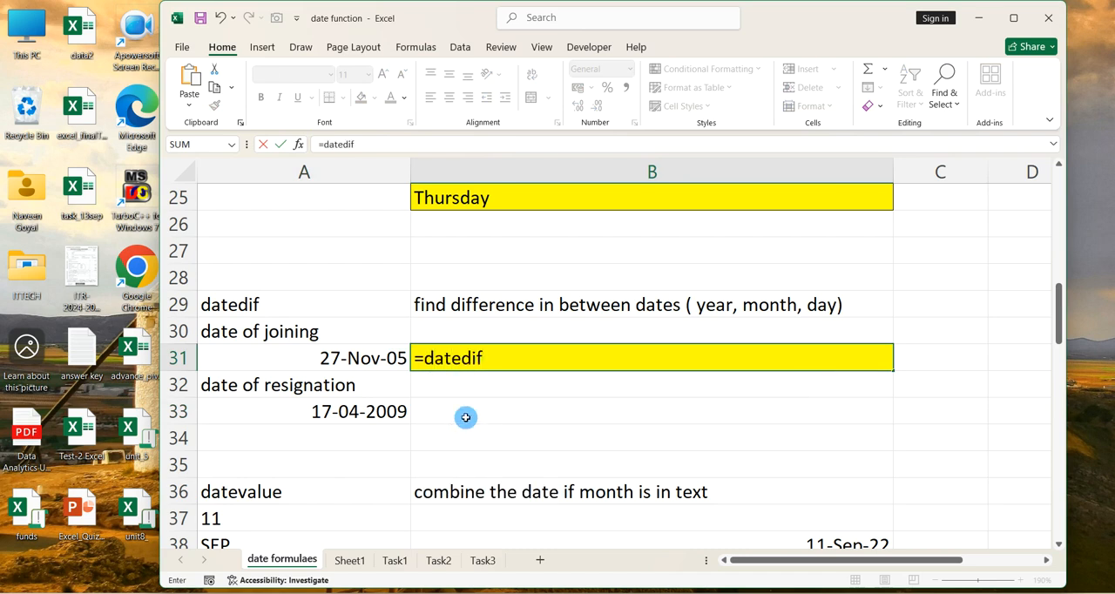
{"action": "type", "text": "("}
{"action": "left_click", "coordinate": [387, 358]}
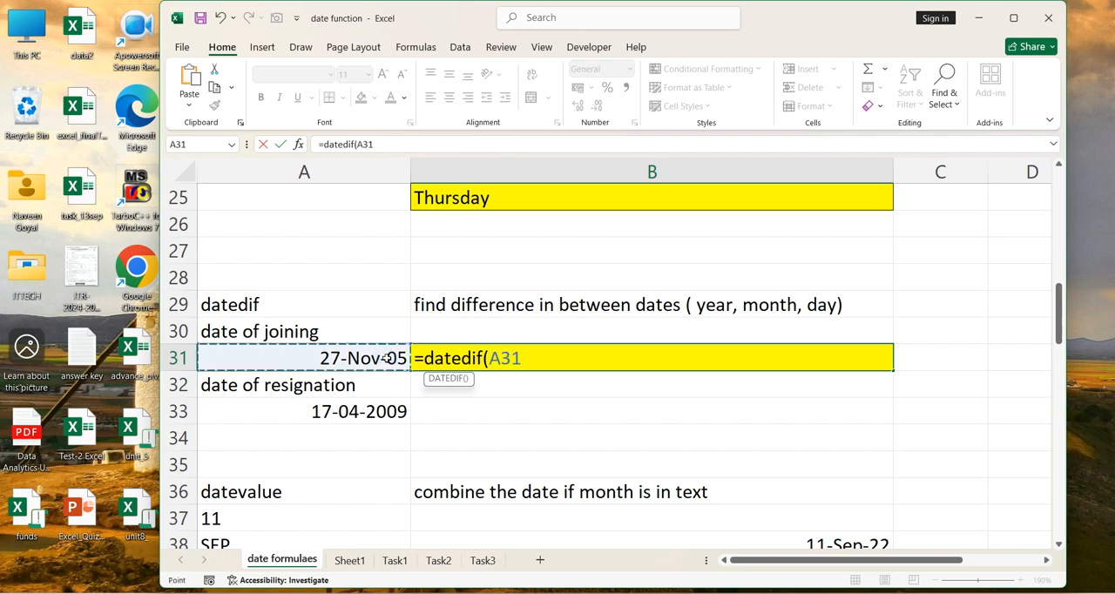
{"action": "type", "text": ","}
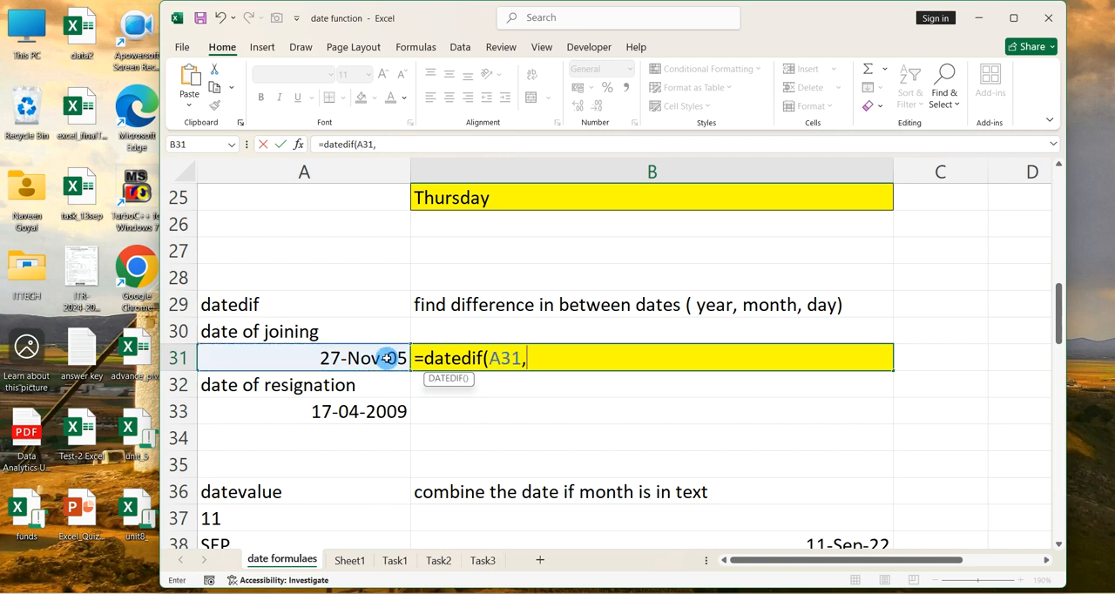
{"action": "left_click", "coordinate": [388, 409]}
{"action": "type", "text": ",\""}
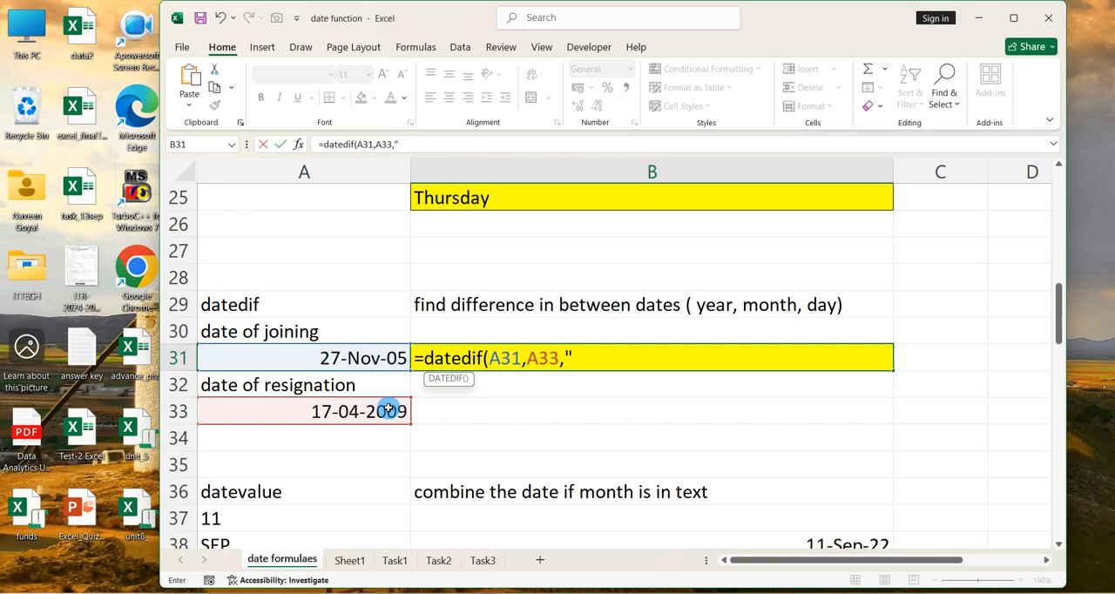
{"action": "type", "text": "Y"}
{"action": "key", "text": "BackSpace"}
{"action": "type", "text": "Y\")"}
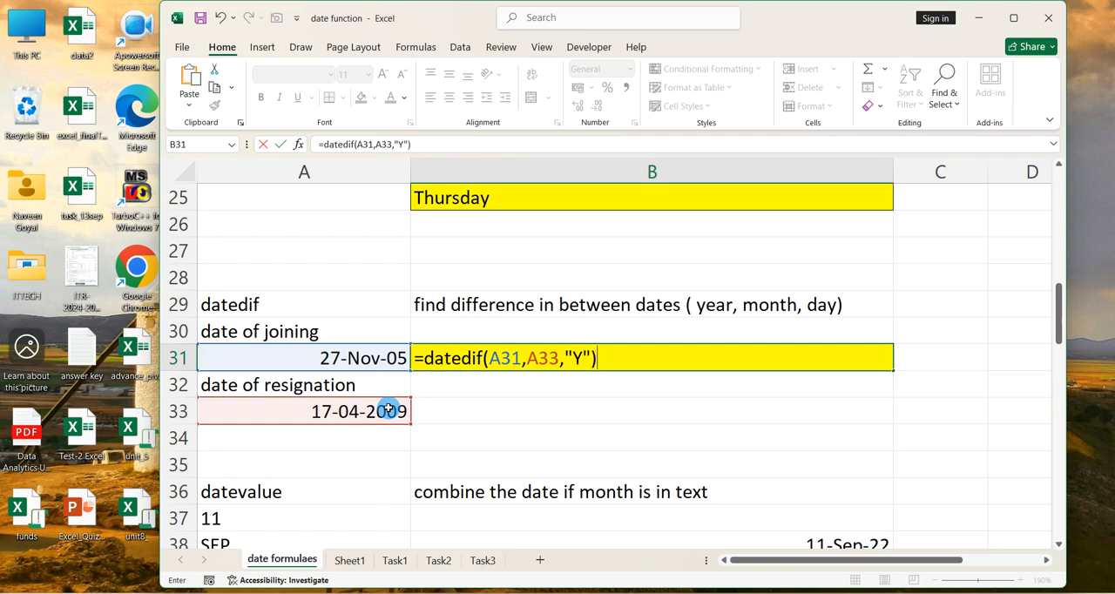
{"action": "key", "text": "Return"}
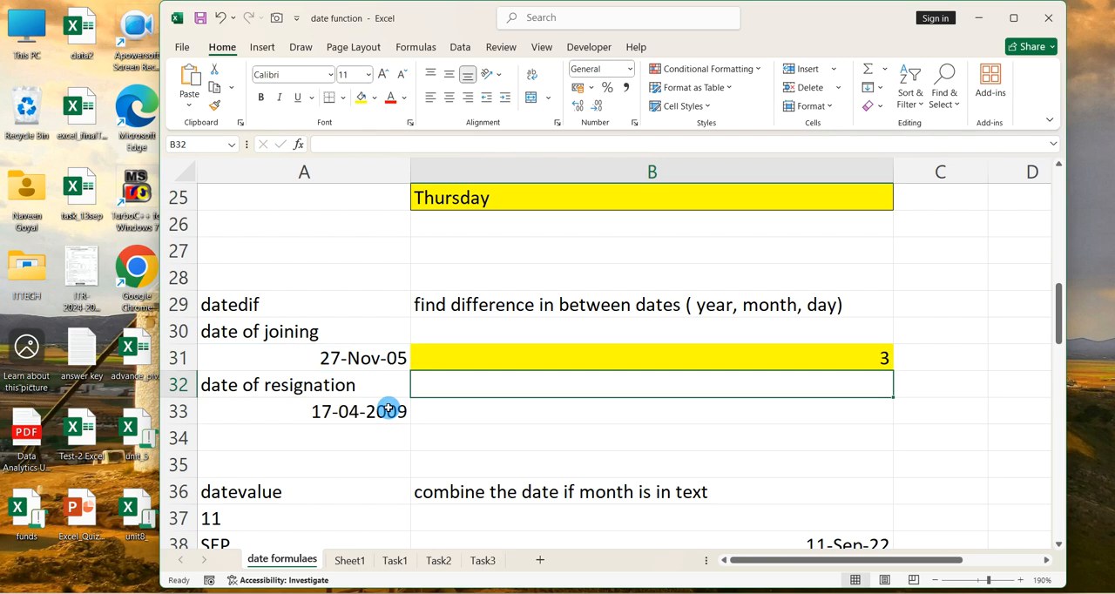
Change the unit argument of the datedif formula in cell B31 to "d" to return the difference in days
{"action": "double_click", "coordinate": [587, 363]}
{"action": "left_click_drag", "start_coordinate": [587, 360], "coordinate": [602, 360]}
{"action": "key", "text": "BackSpace"}
{"action": "type", "text": "d"}
{"action": "key", "text": "Return"}
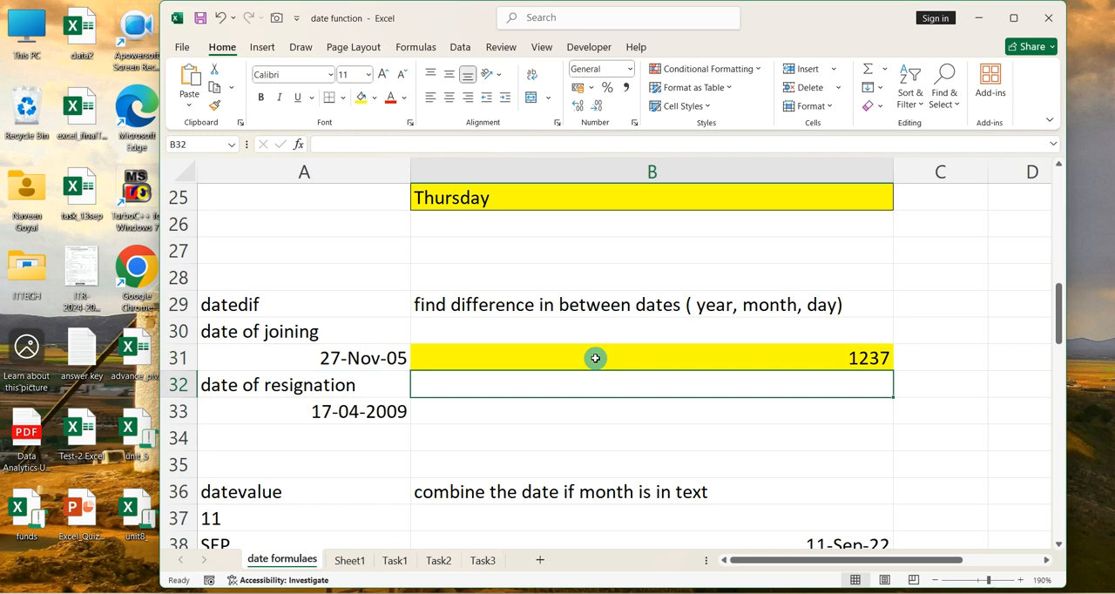
Clear the formatting and contents of cell B38 in the datevalue example
{"action": "scroll", "coordinate": [595, 358], "scroll_direction": "down", "scroll_amount": 3}
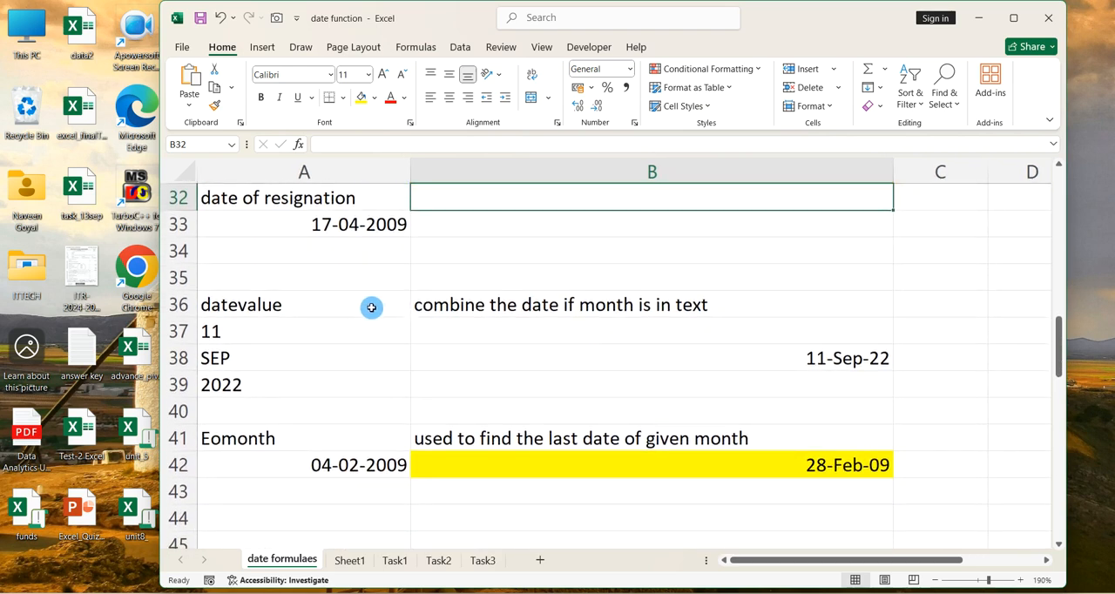
{"action": "left_click", "coordinate": [358, 304]}
{"action": "left_click", "coordinate": [623, 363]}
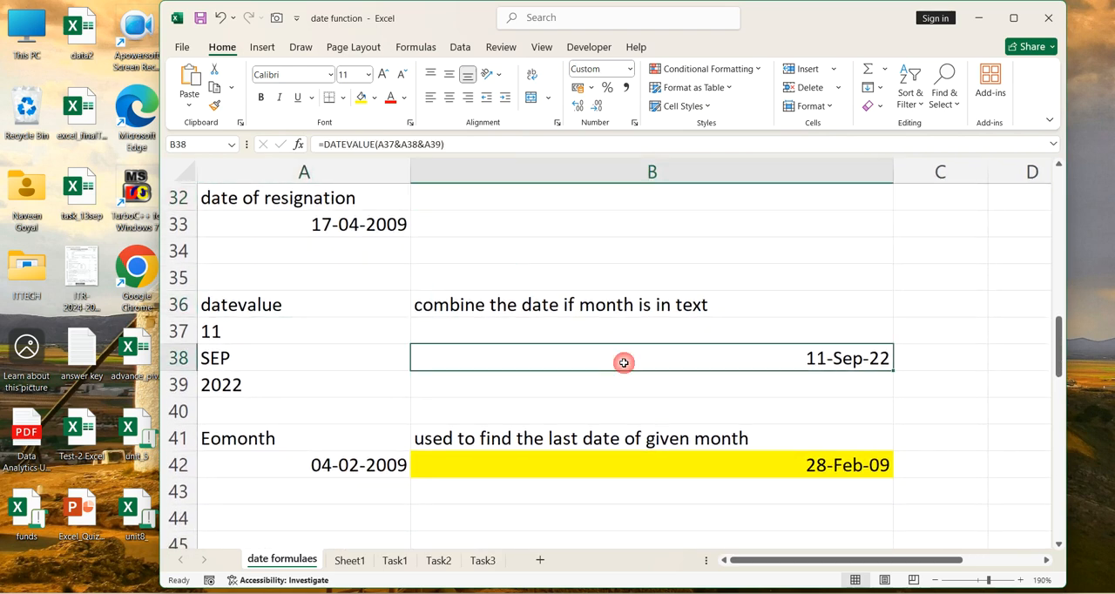
{"action": "type", "text": "="}
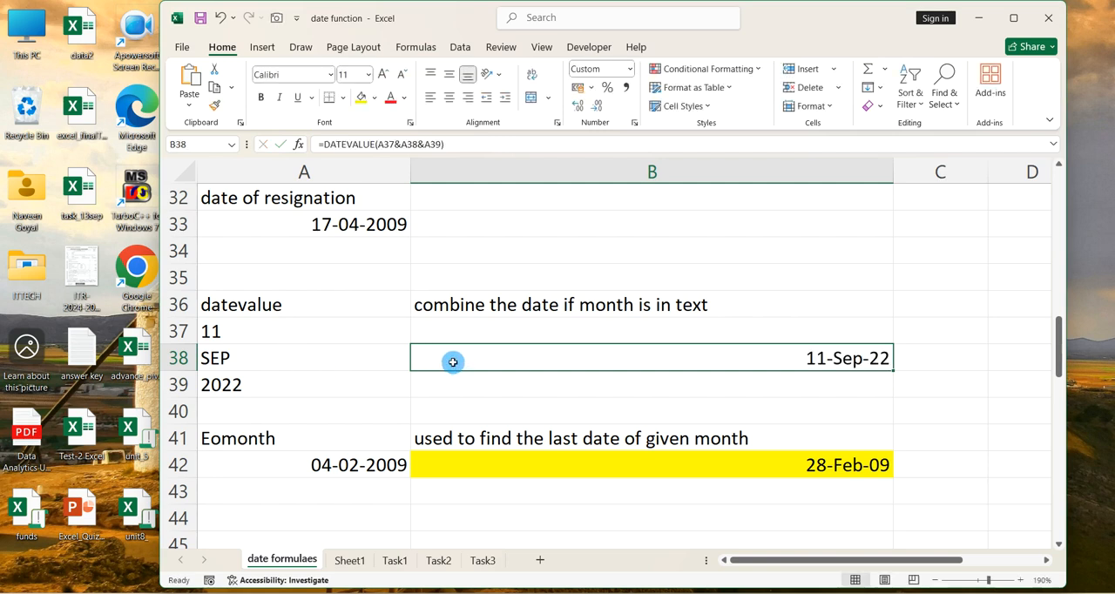
{"action": "key", "text": "alt"}
{"action": "key", "text": "h"}
{"action": "key", "text": "e"}
{"action": "key", "text": "f"}
{"action": "key", "text": "Delete"}
Enter the formula =datevalue(A37&A38&A39) in cell B38 to combine the day, text month and year into a date
{"action": "type", "text": "=datevalue("}
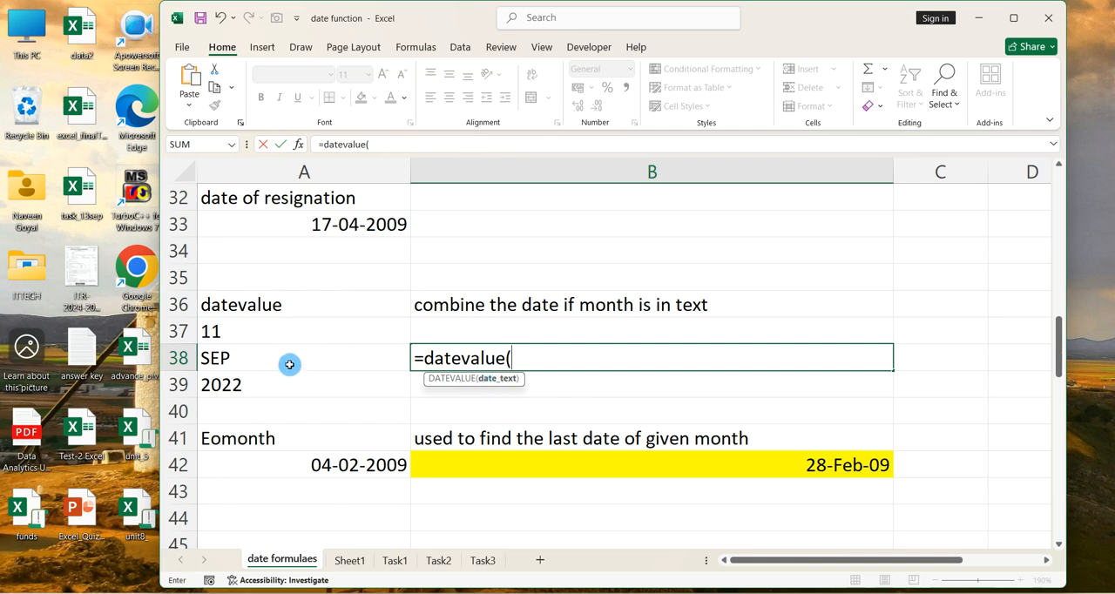
{"action": "left_click", "coordinate": [284, 334]}
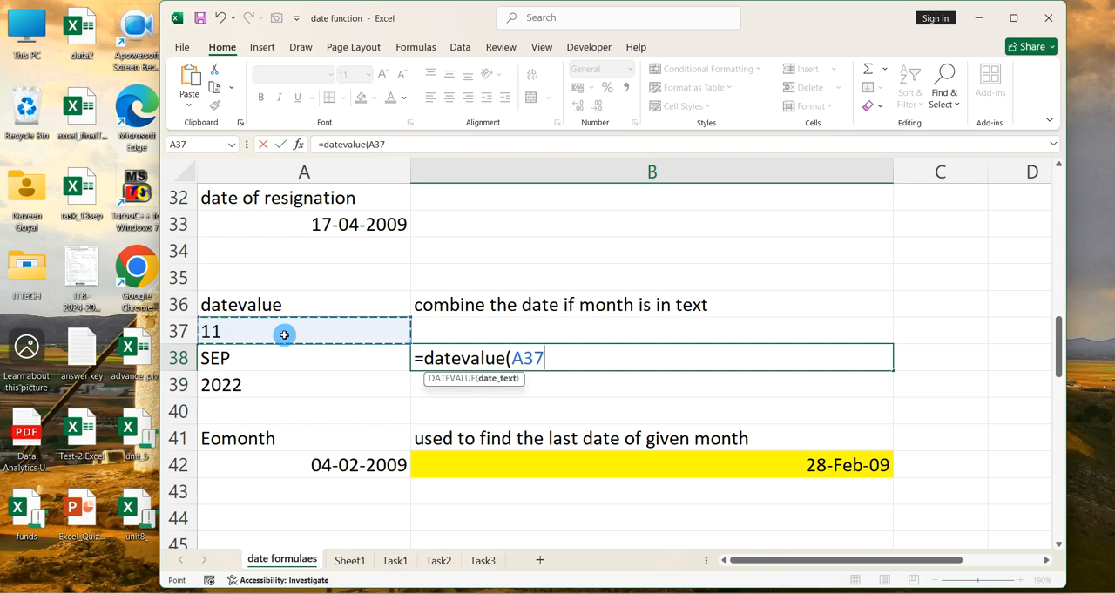
{"action": "type", "text": "&"}
{"action": "key", "text": "BackSpace"}
{"action": "type", "text": ","}
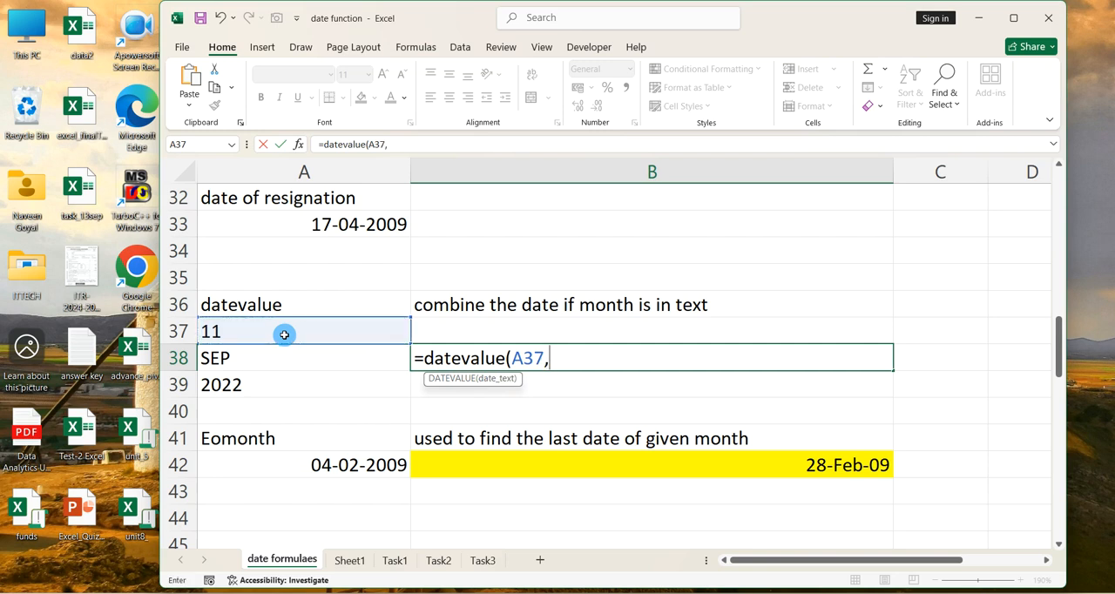
{"action": "key", "text": "BackSpace"}
{"action": "type", "text": "&"}
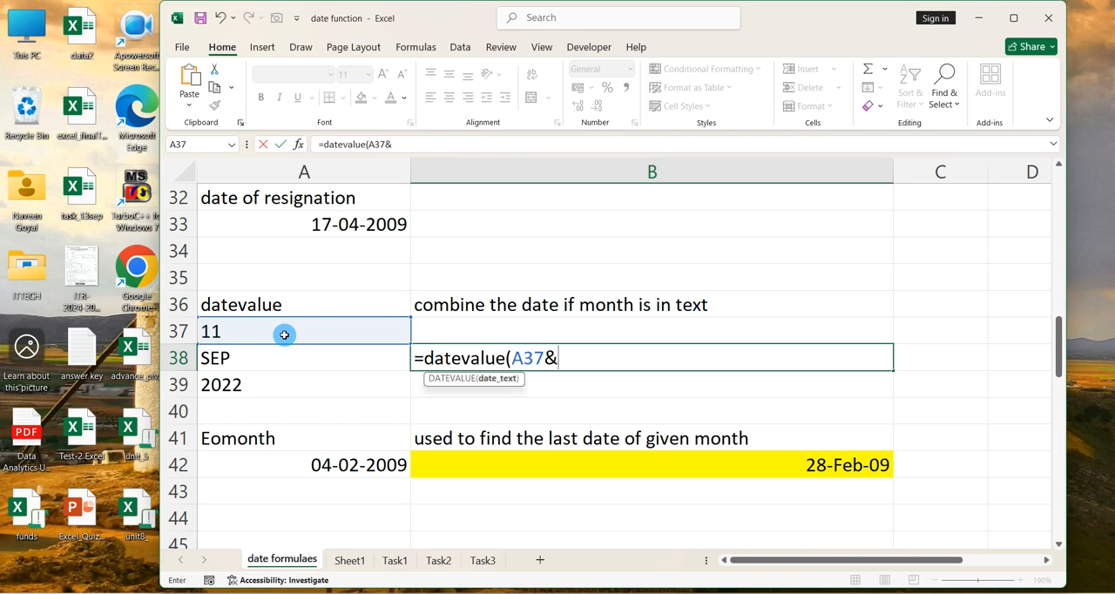
{"action": "left_click", "coordinate": [230, 353]}
{"action": "type", "text": "&"}
{"action": "left_click", "coordinate": [271, 383]}
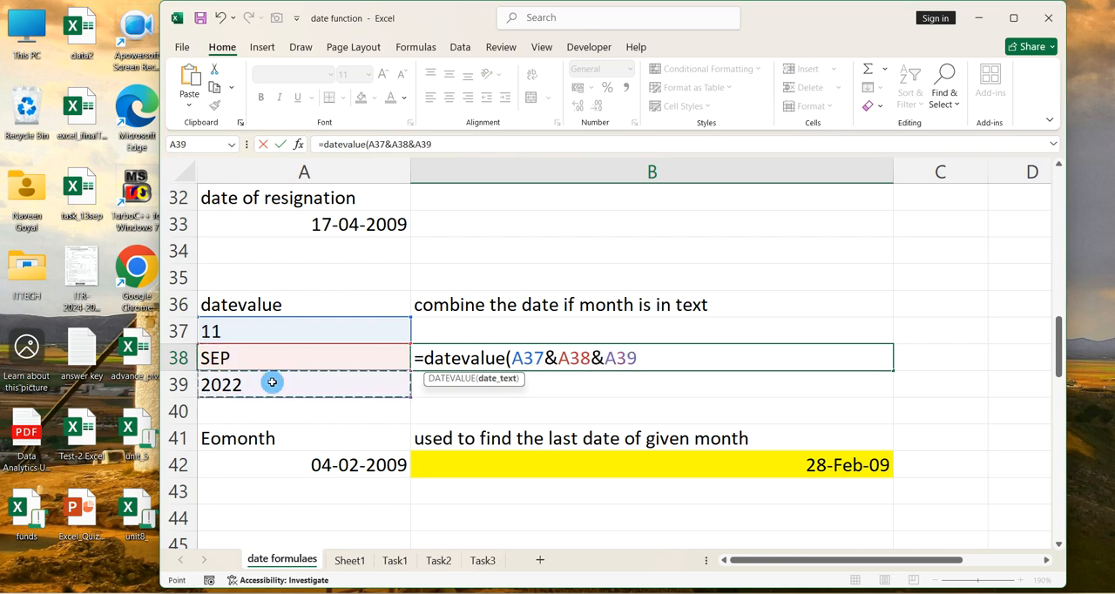
{"action": "type", "text": ")"}
{"action": "key", "text": "Return"}
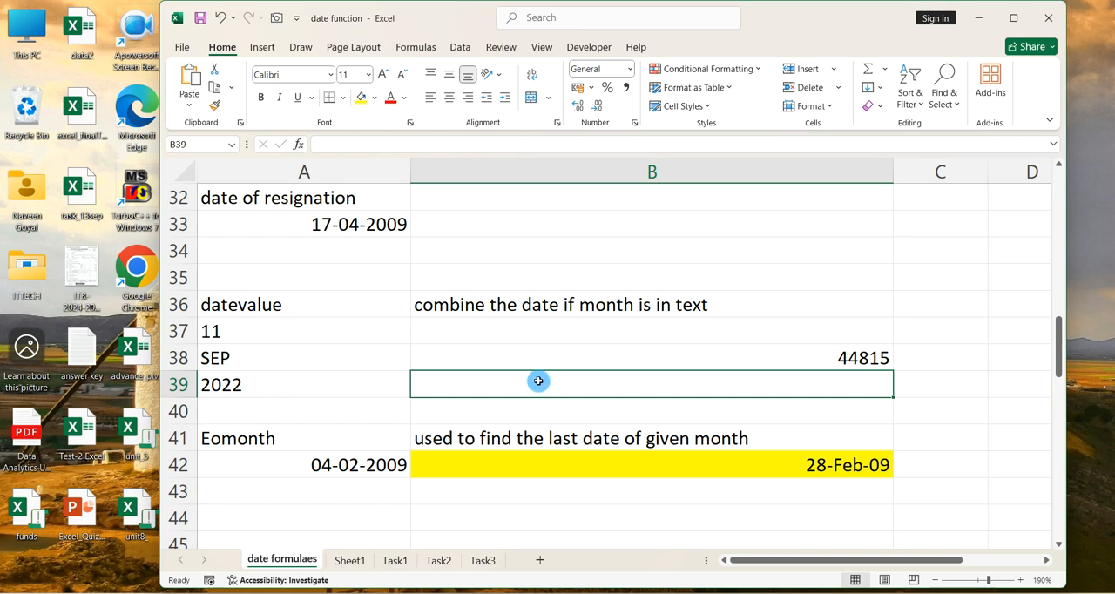
Format the DATEVALUE result in cell B38 as Short Date
{"action": "left_click", "coordinate": [833, 361]}
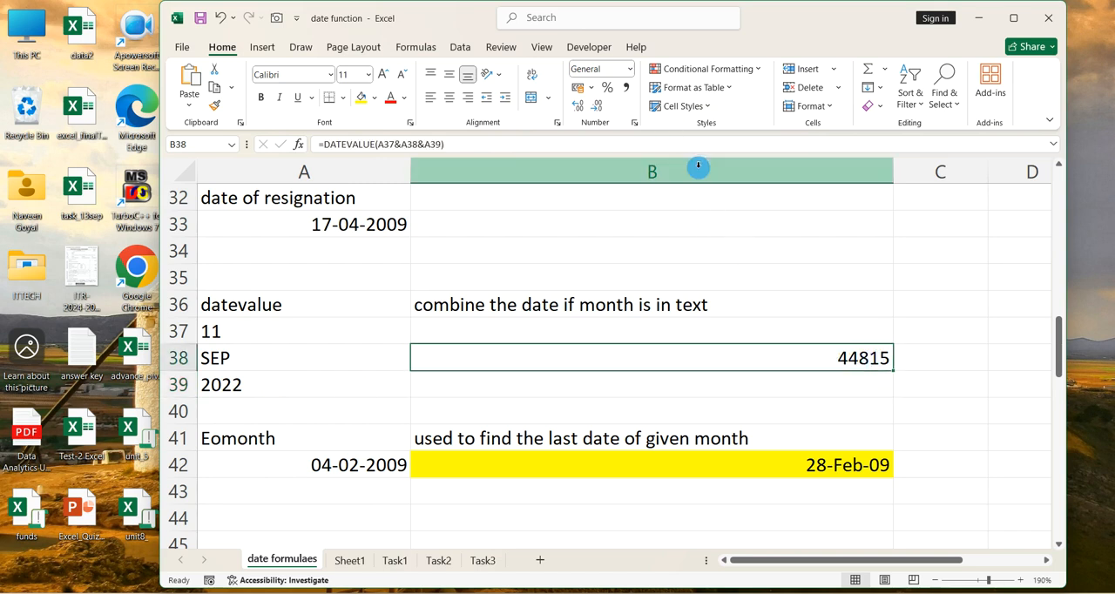
{"action": "left_click", "coordinate": [630, 72]}
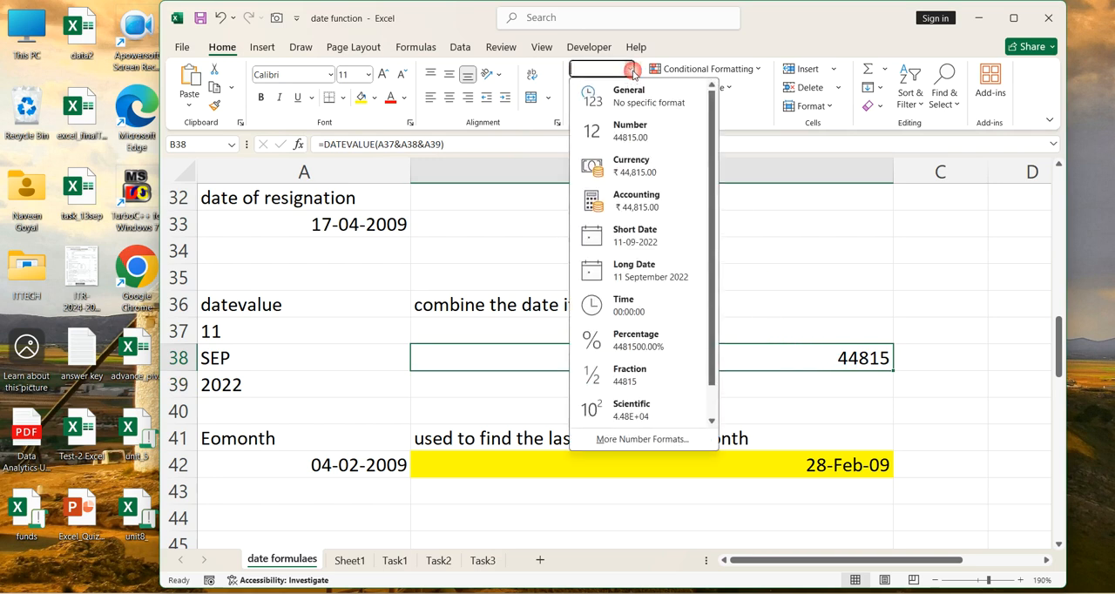
{"action": "left_click", "coordinate": [642, 237]}
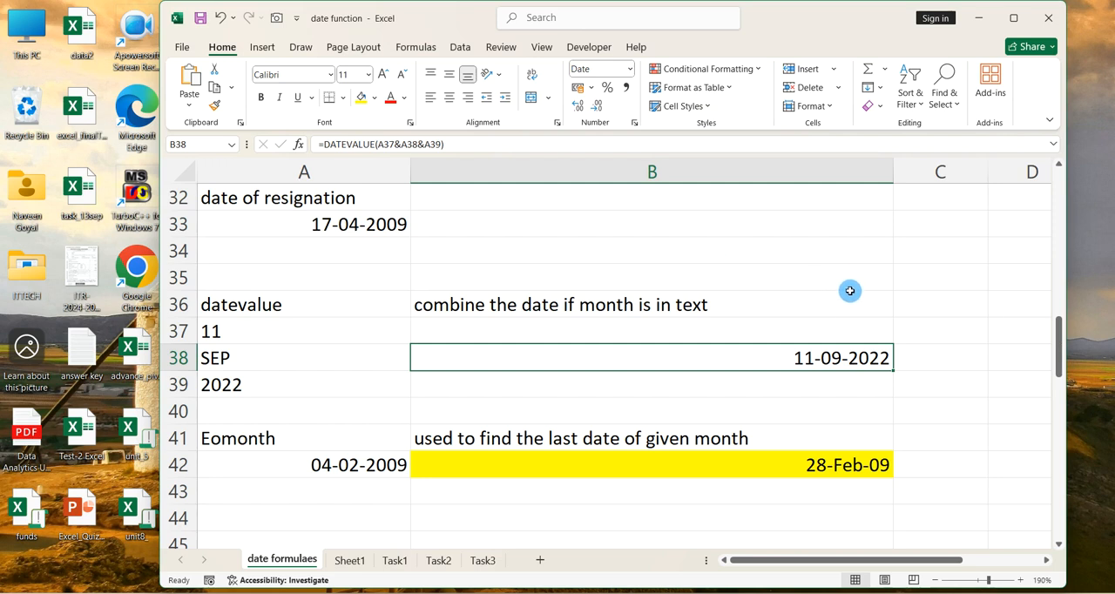
Change the datevalue example's month in cell A38 to april and its year in cell A39 to 2002
{"action": "left_click", "coordinate": [261, 359]}
{"action": "type", "text": "april"}
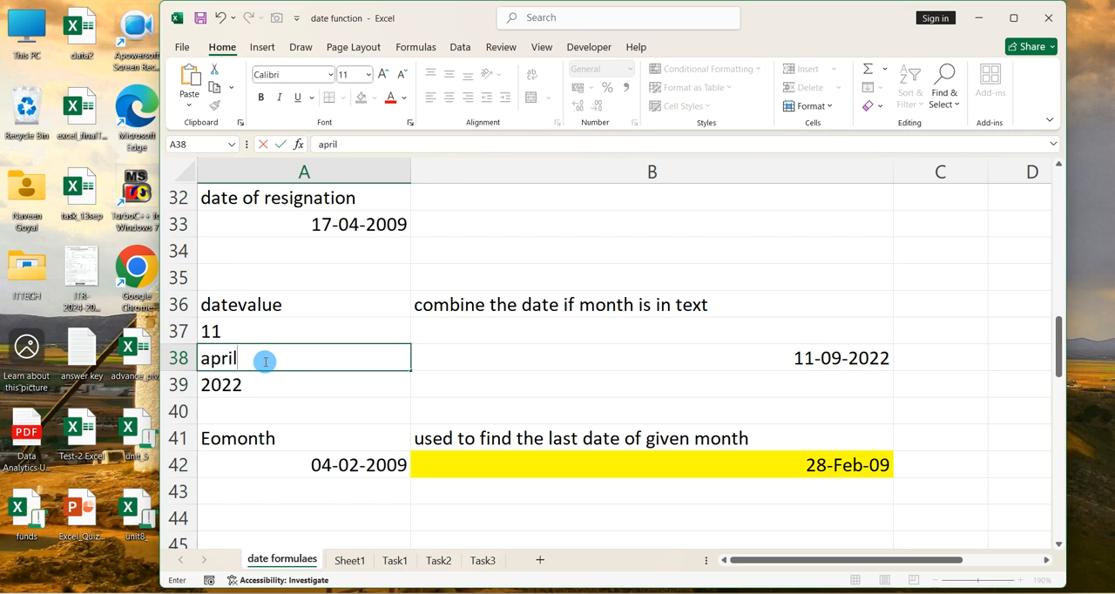
{"action": "key", "text": "Return"}
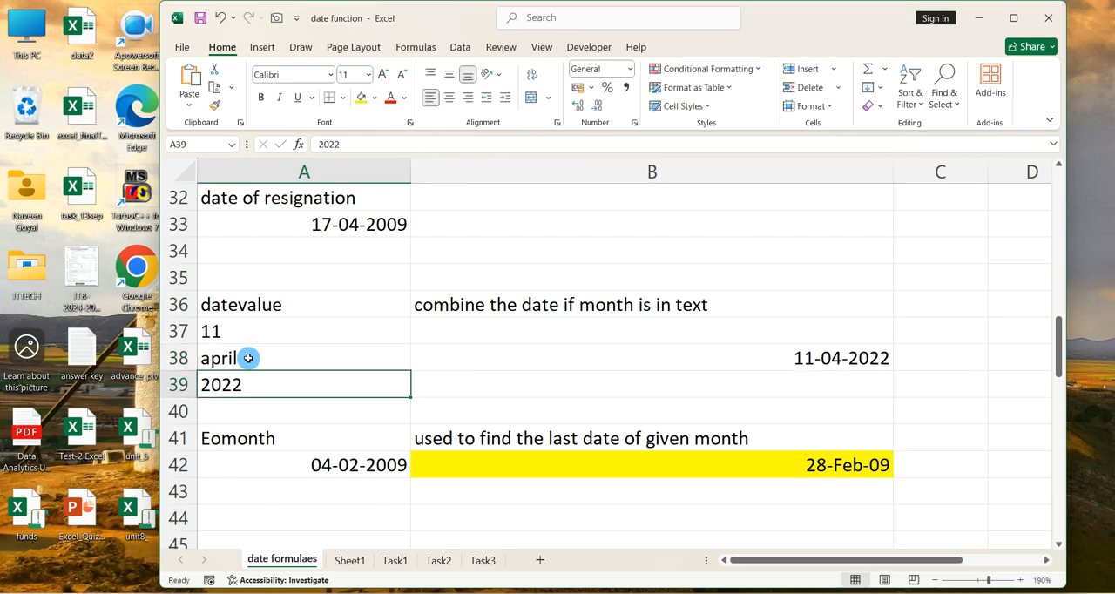
{"action": "type", "text": "22"}
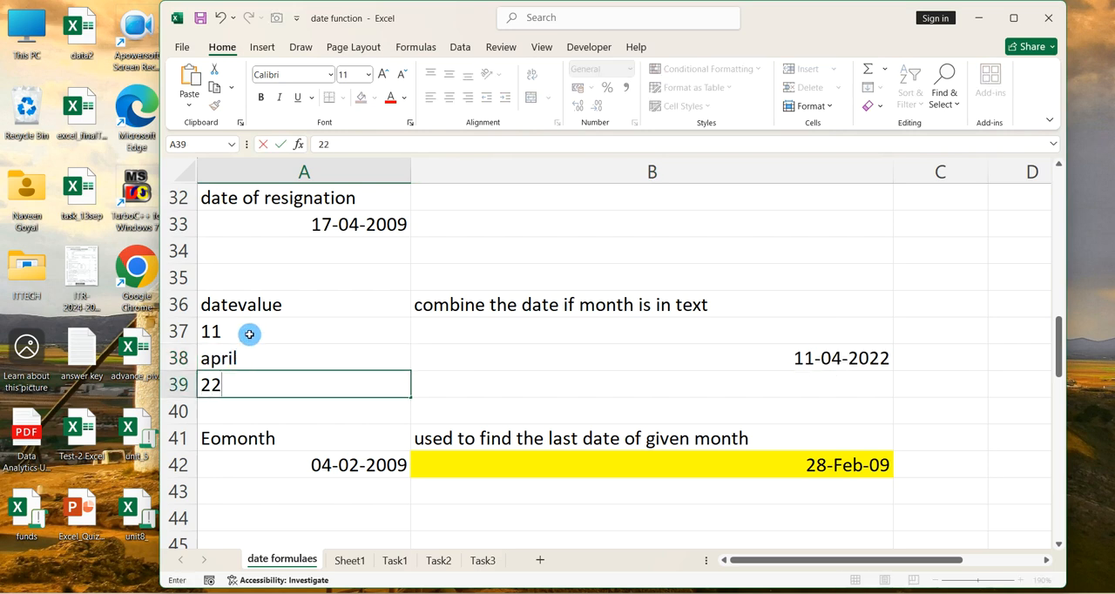
{"action": "key", "text": "BackSpace"}
{"action": "type", "text": "-"}
{"action": "key", "text": "BackSpace"}
{"action": "type", "text": "002"}
{"action": "key", "text": "Return"}
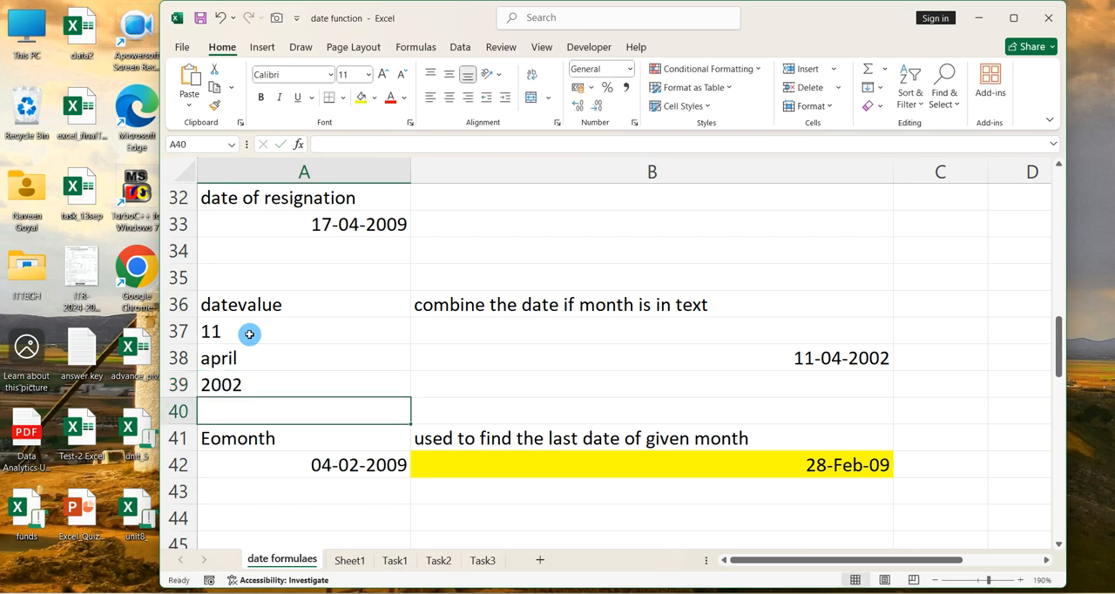
Enter the formula =eomonth(A42,0) in cell B42 to find the last date of the month in A42
{"action": "scroll", "coordinate": [560, 354], "scroll_direction": "down", "scroll_amount": 1}
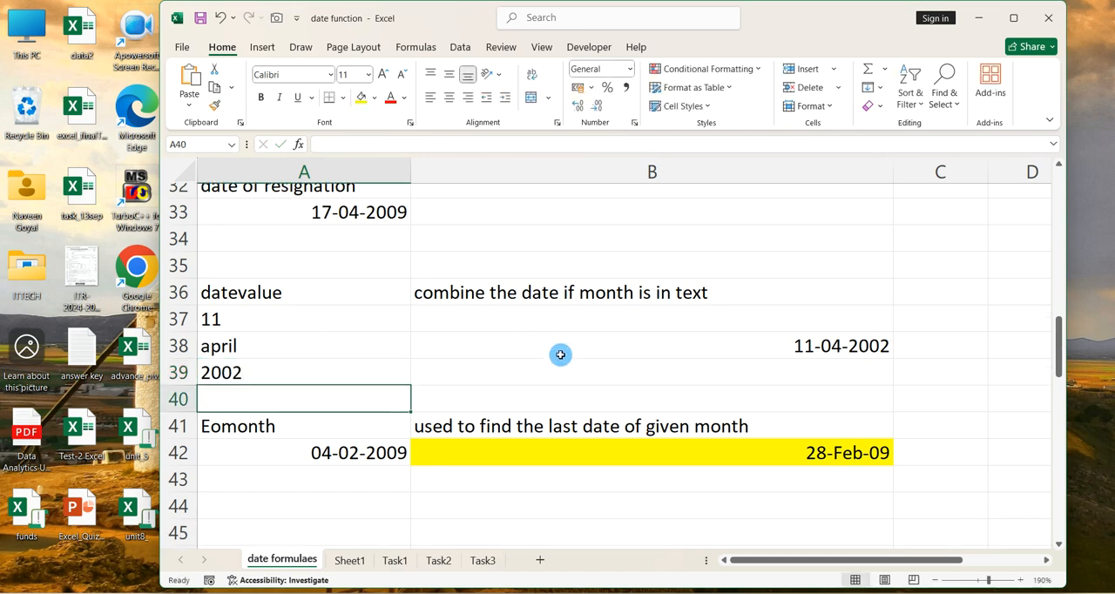
{"action": "left_click", "coordinate": [506, 389]}
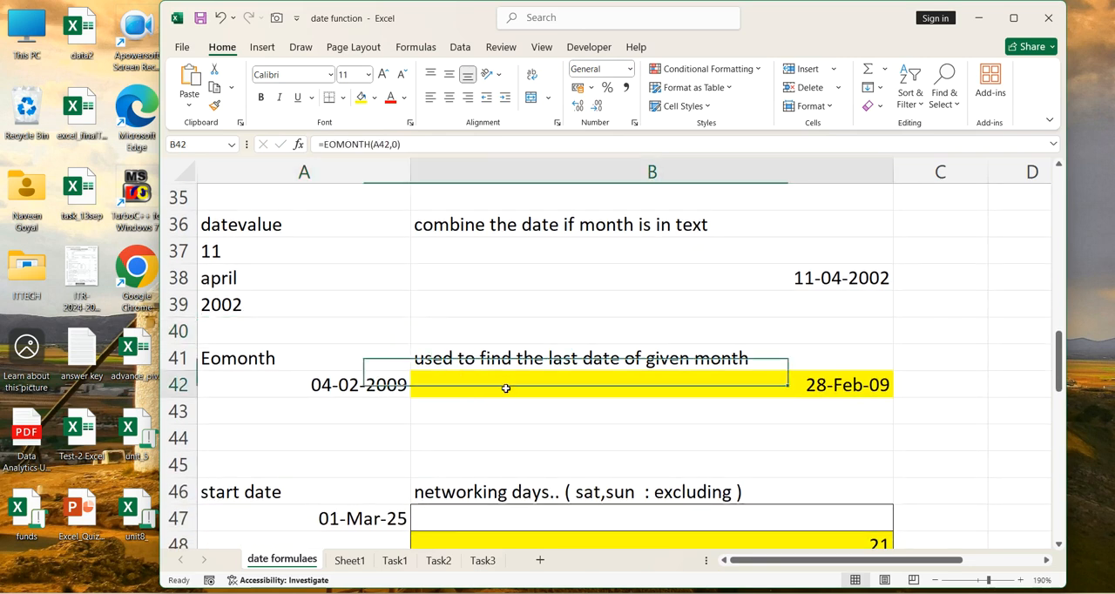
{"action": "type", "text": "="}
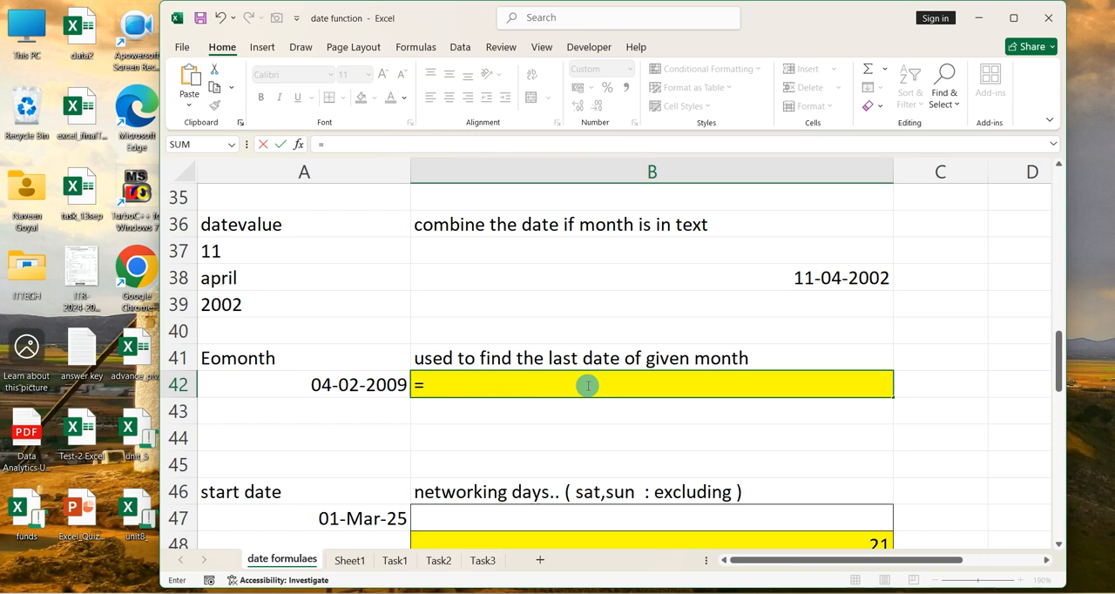
{"action": "type", "text": "eomonth("}
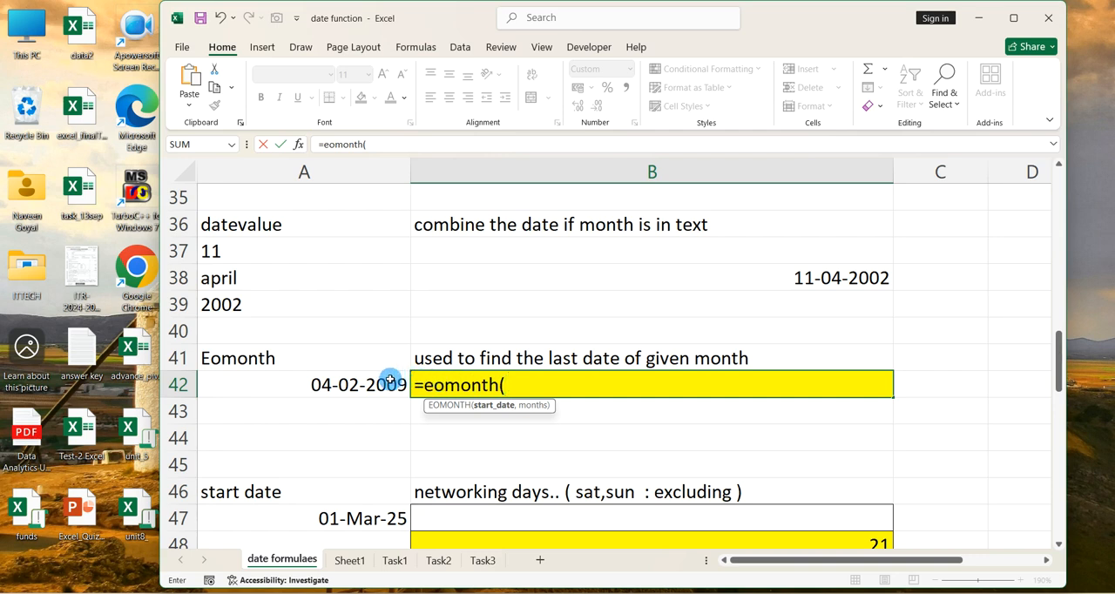
{"action": "left_click", "coordinate": [394, 381]}
{"action": "type", "text": ","}
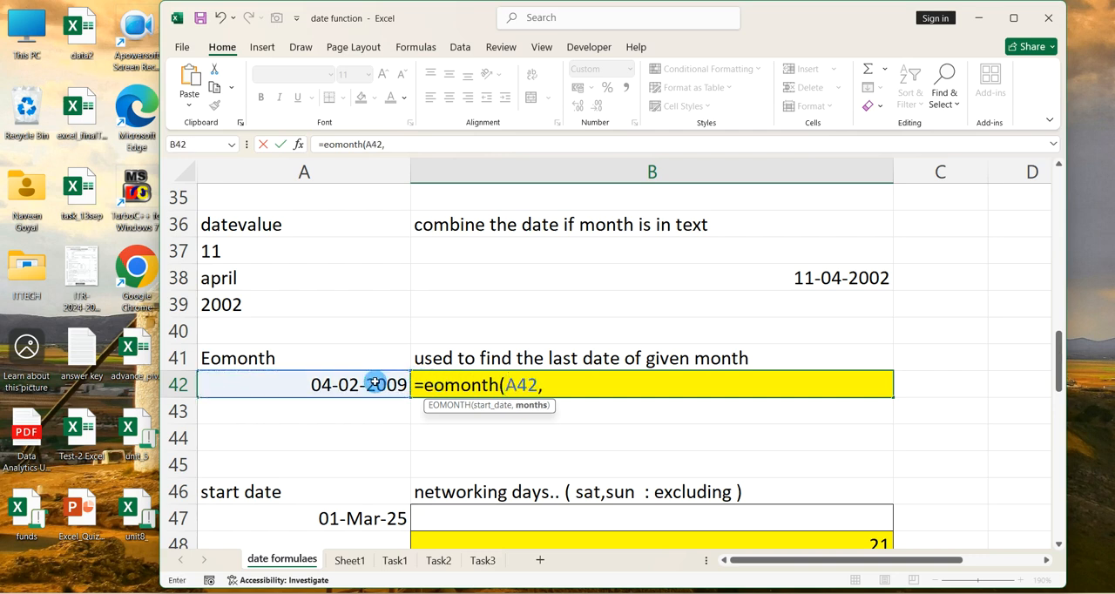
{"action": "type", "text": "0)"}
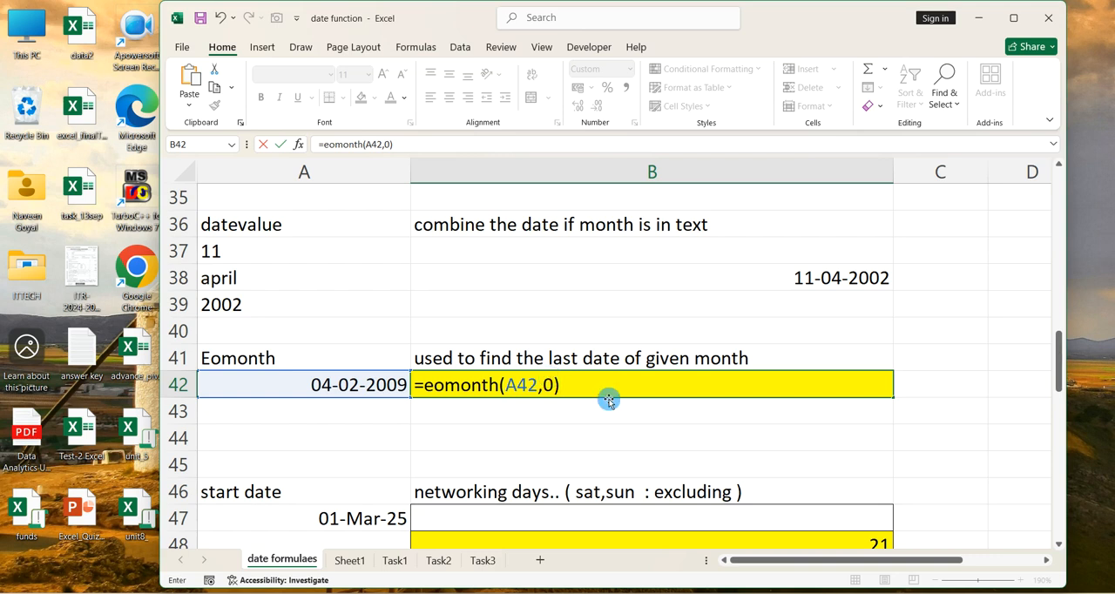
{"action": "key", "text": "Return"}
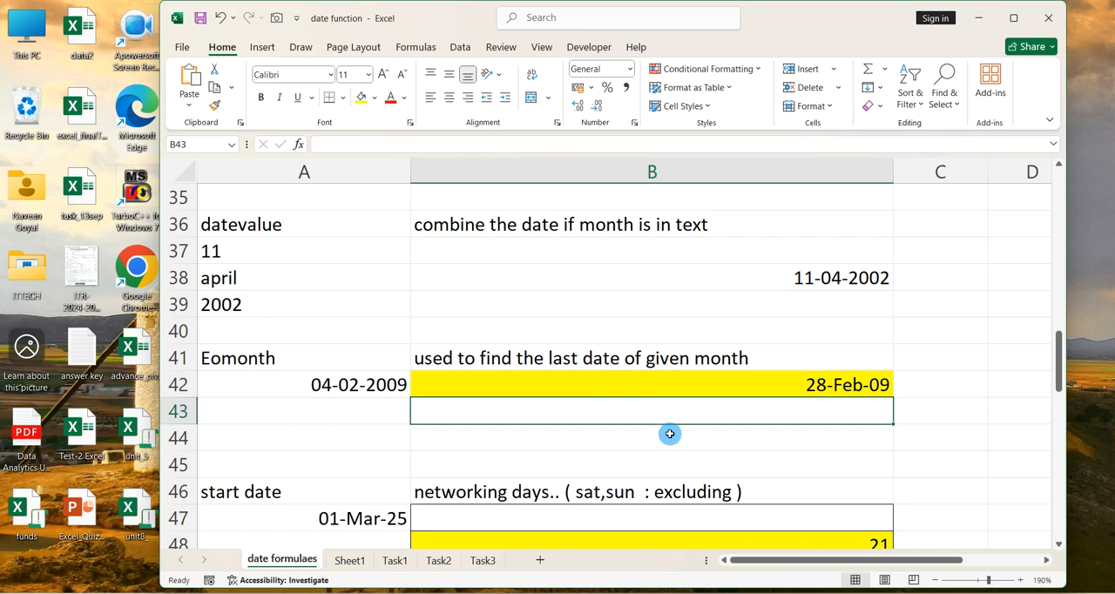
Change the year argument of the DATE formula in cell A42 to 2000
{"action": "left_click", "coordinate": [392, 380]}
{"action": "double_click", "coordinate": [391, 380]}
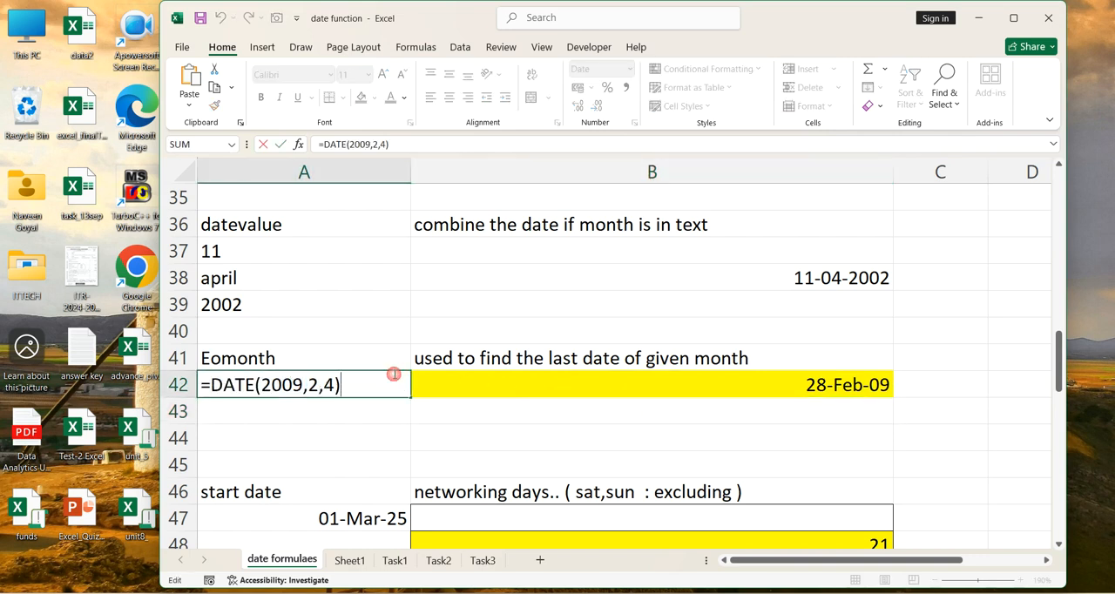
{"action": "left_click", "coordinate": [299, 385]}
{"action": "key", "text": "BackSpace"}
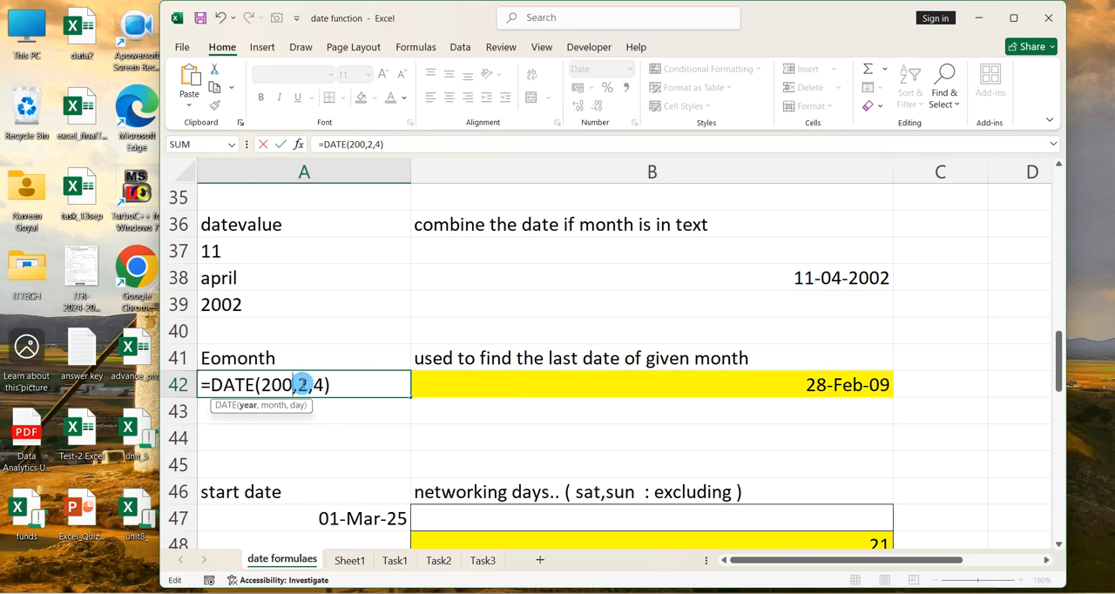
{"action": "type", "text": "0"}
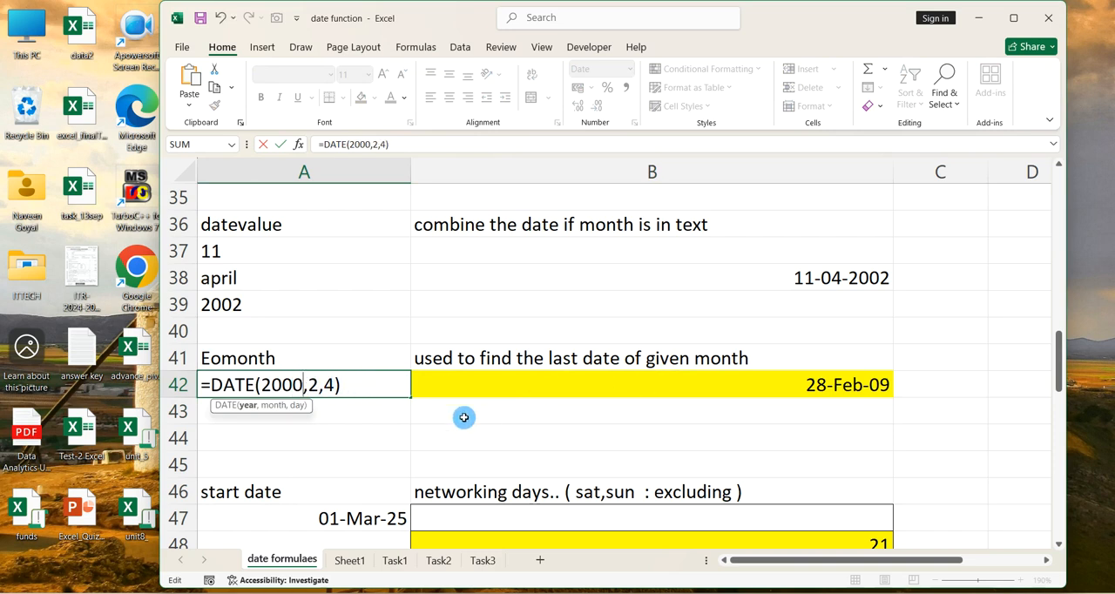
{"action": "left_click", "coordinate": [376, 384]}
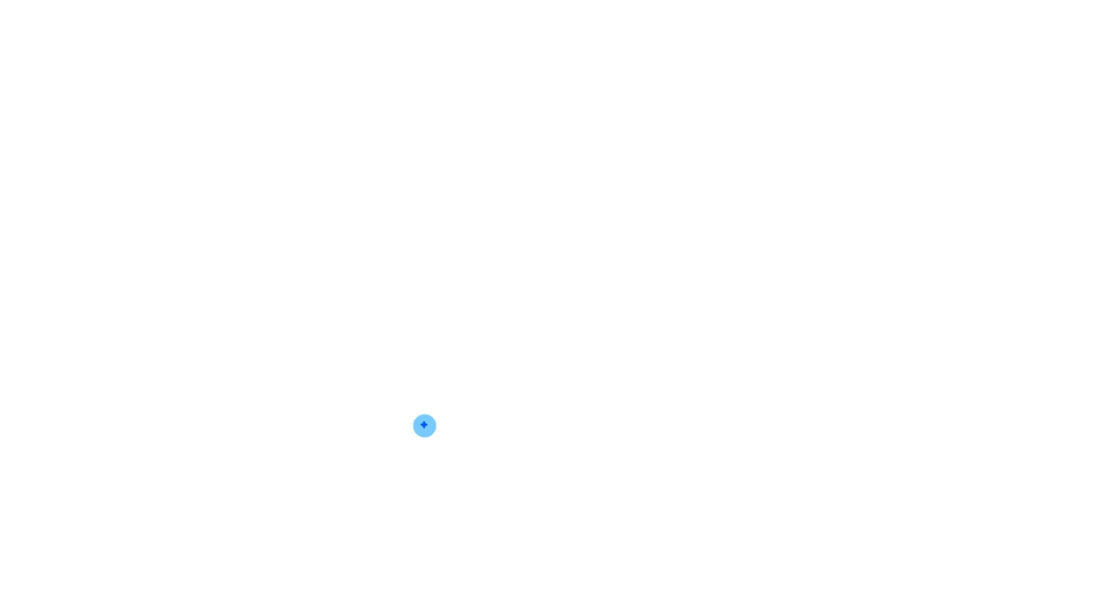
Handwrite the digits 41346987 in blue across the upper part of the blank whiteboard
{"action": "mouse_move", "coordinate": [256, 158]}
{"action": "left_mouse_down"}
{"action": "mouse_move", "coordinate": [294, 179]}
{"action": "mouse_move", "coordinate": [303, 206]}
{"action": "left_mouse_up"}
{"action": "left_click_drag", "start_coordinate": [340, 160], "coordinate": [355, 197]}
{"action": "mouse_move", "coordinate": [401, 153]}
{"action": "left_mouse_down"}
{"action": "mouse_move", "coordinate": [440, 184]}
{"action": "mouse_move", "coordinate": [427, 202]}
{"action": "left_mouse_up"}
{"action": "mouse_move", "coordinate": [477, 157]}
{"action": "left_mouse_down"}
{"action": "mouse_move", "coordinate": [512, 166]}
{"action": "mouse_move", "coordinate": [529, 213]}
{"action": "left_mouse_up"}
{"action": "mouse_move", "coordinate": [608, 140]}
{"action": "left_mouse_down"}
{"action": "mouse_move", "coordinate": [601, 205]}
{"action": "mouse_move", "coordinate": [606, 188]}
{"action": "left_mouse_up"}
{"action": "mouse_move", "coordinate": [650, 179]}
{"action": "left_mouse_down"}
{"action": "mouse_move", "coordinate": [687, 161]}
{"action": "mouse_move", "coordinate": [681, 209]}
{"action": "left_mouse_up"}
{"action": "mouse_move", "coordinate": [758, 146]}
{"action": "left_mouse_down"}
{"action": "mouse_move", "coordinate": [737, 186]}
{"action": "mouse_move", "coordinate": [819, 235]}
{"action": "left_mouse_up"}
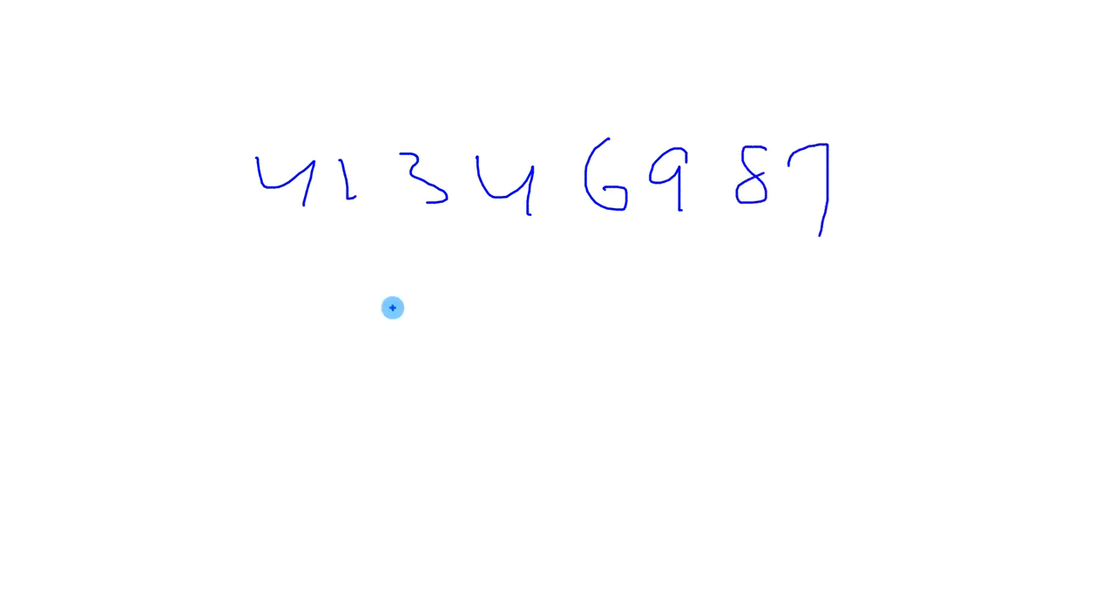
Draw a check mark below the handwritten number, then underline and circle its last two digits, 87
{"action": "left_click_drag", "start_coordinate": [189, 250], "coordinate": [268, 220]}
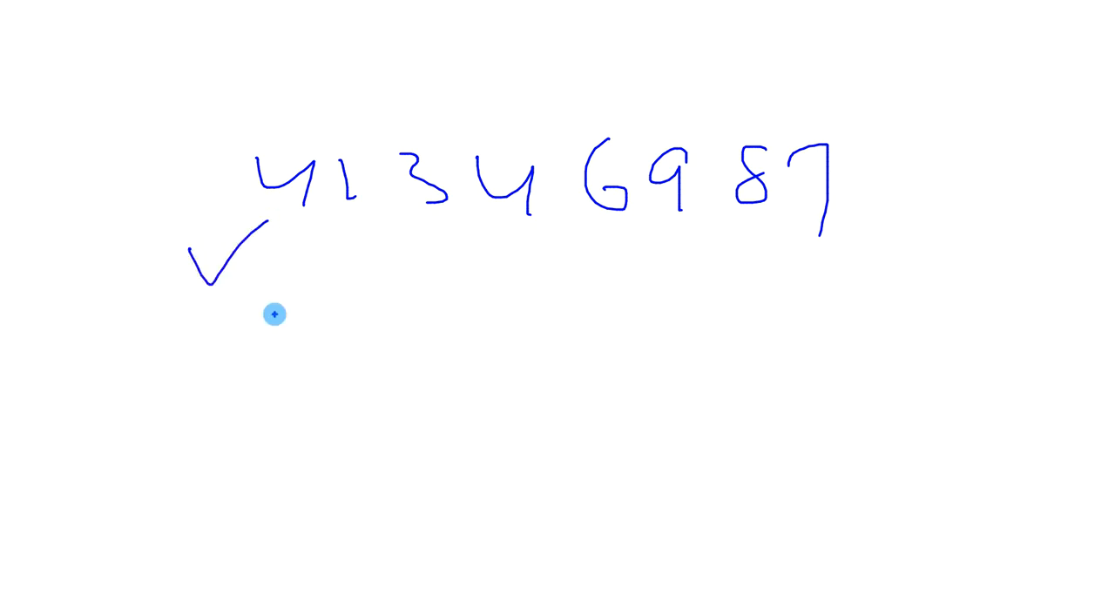
{"action": "left_click_drag", "start_coordinate": [739, 233], "coordinate": [849, 234]}
{"action": "mouse_move", "coordinate": [856, 150]}
{"action": "left_mouse_down"}
{"action": "mouse_move", "coordinate": [719, 129]}
{"action": "mouse_move", "coordinate": [822, 257]}
{"action": "mouse_move", "coordinate": [841, 133]}
{"action": "left_mouse_up"}
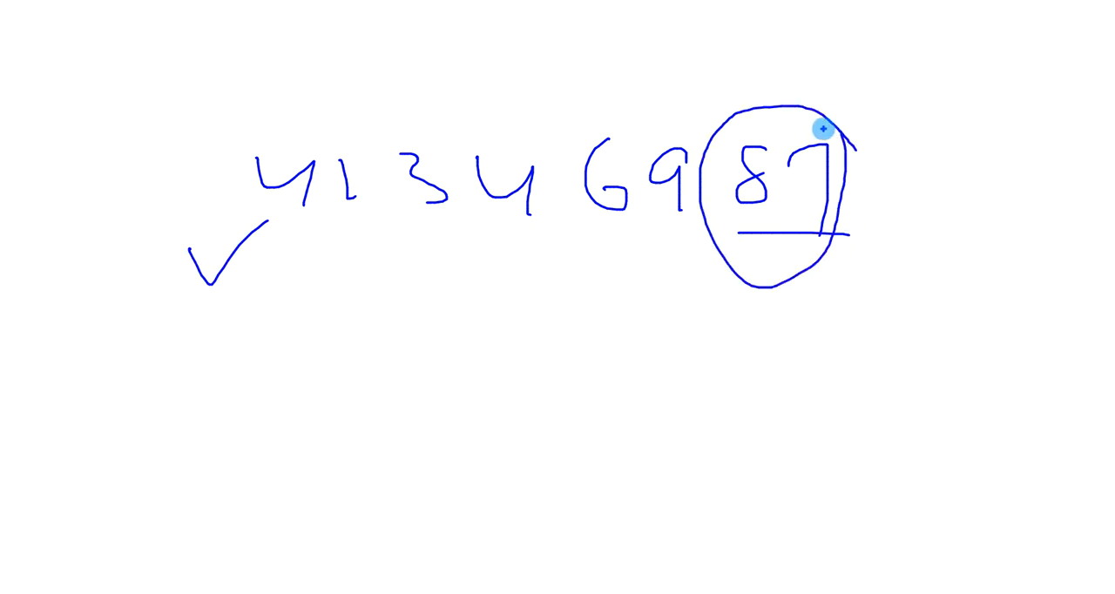
Handwrite 2000 with its last two zeros circled and underlined, then close the whiteboard and return to the worksheet
{"action": "mouse_move", "coordinate": [424, 308]}
{"action": "left_mouse_down"}
{"action": "mouse_move", "coordinate": [471, 376]}
{"action": "mouse_move", "coordinate": [526, 342]}
{"action": "mouse_move", "coordinate": [614, 347]}
{"action": "mouse_move", "coordinate": [611, 373]}
{"action": "mouse_move", "coordinate": [610, 315]}
{"action": "mouse_move", "coordinate": [541, 375]}
{"action": "mouse_move", "coordinate": [570, 381]}
{"action": "left_mouse_up"}
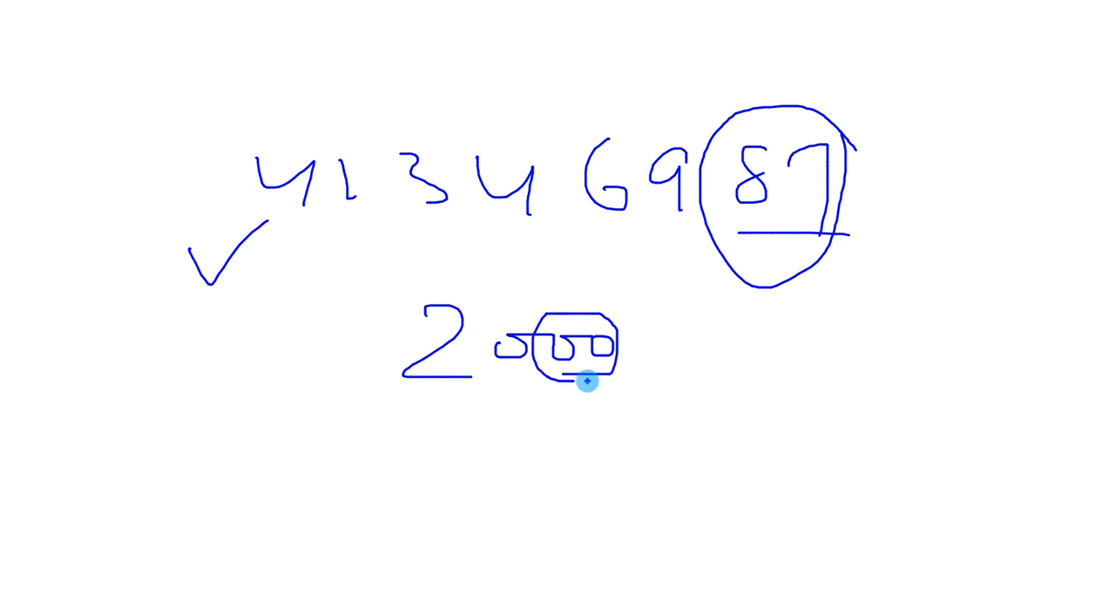
{"action": "left_click_drag", "start_coordinate": [558, 391], "coordinate": [703, 353]}
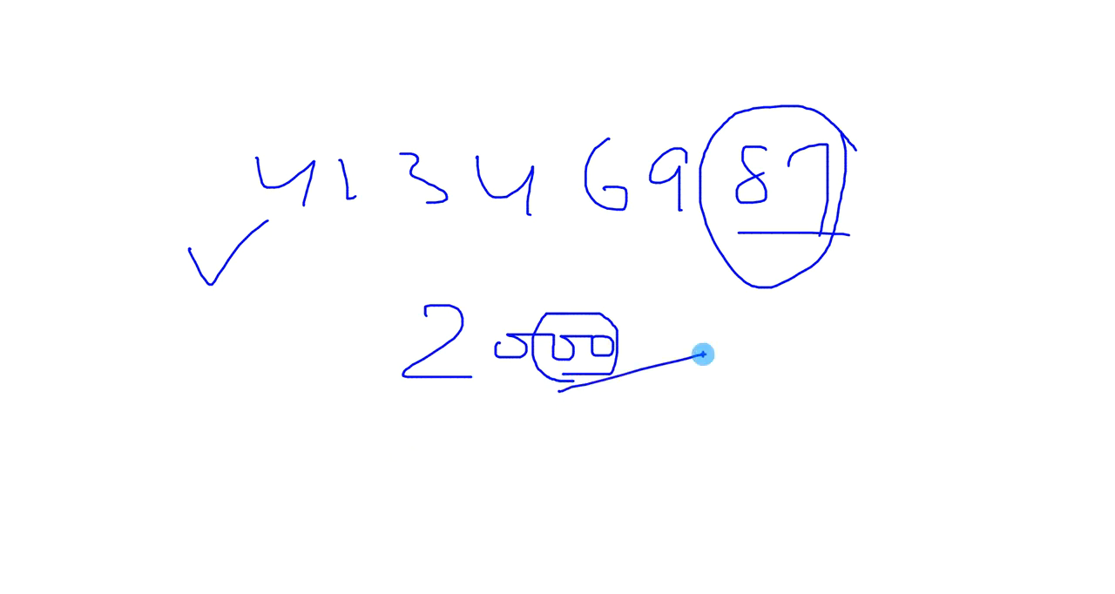
{"action": "key", "text": "Escape"}
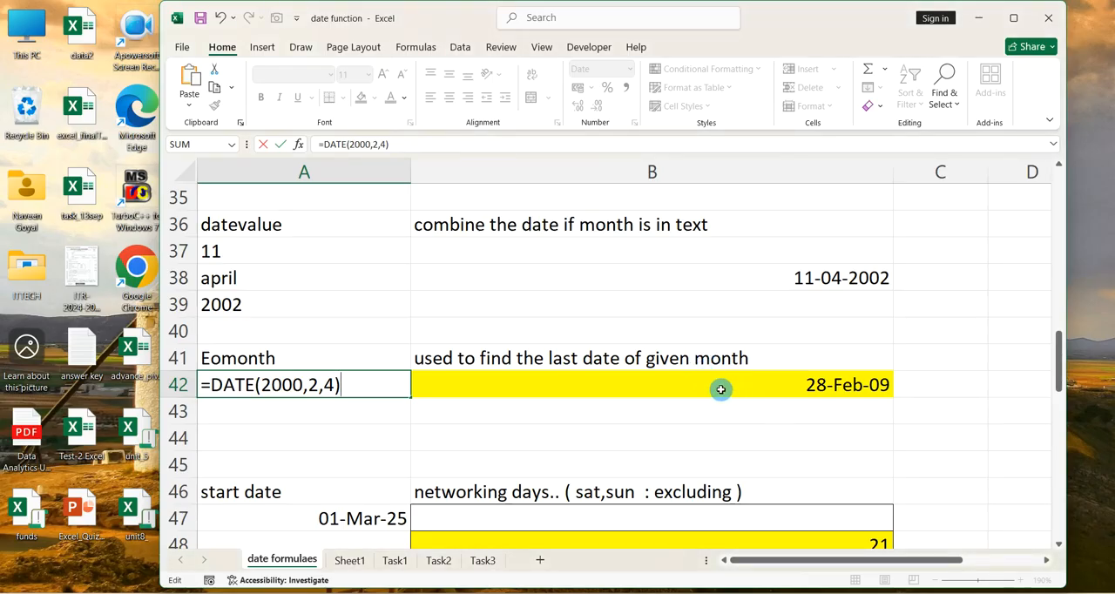
Commit the pending DATE formula in cell A42, then change it to =DATE(1900,2,12)
{"action": "key", "text": "Return"}
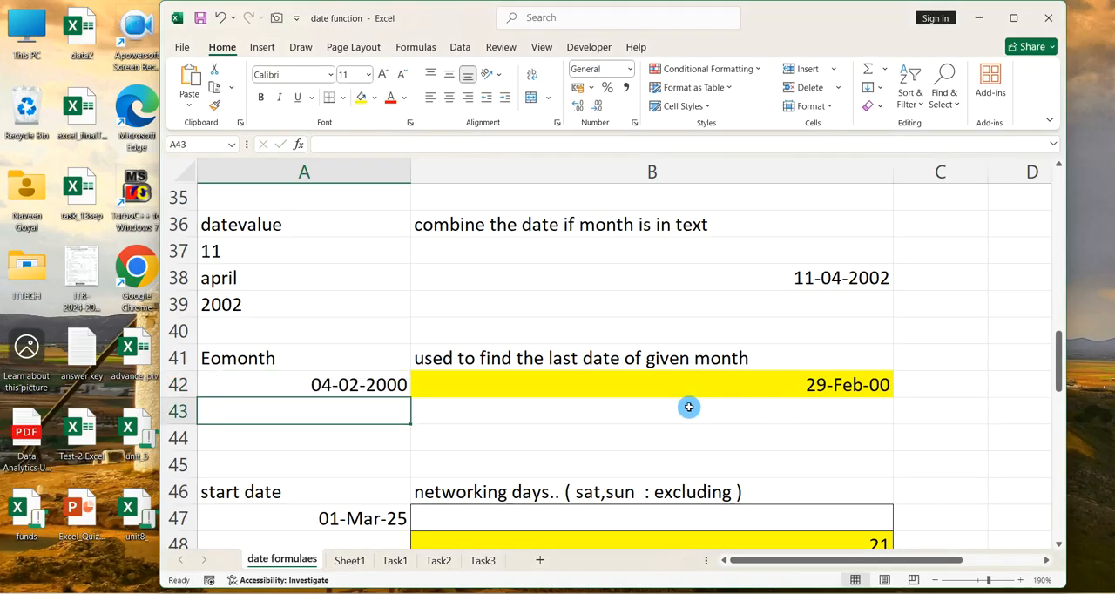
{"action": "double_click", "coordinate": [367, 384]}
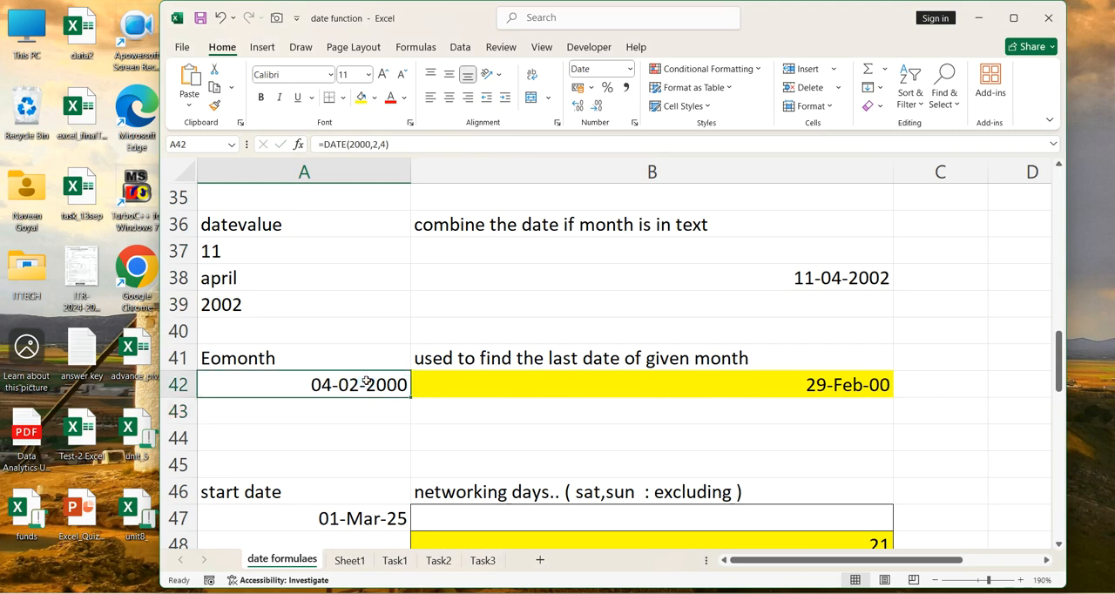
{"action": "left_click", "coordinate": [372, 381]}
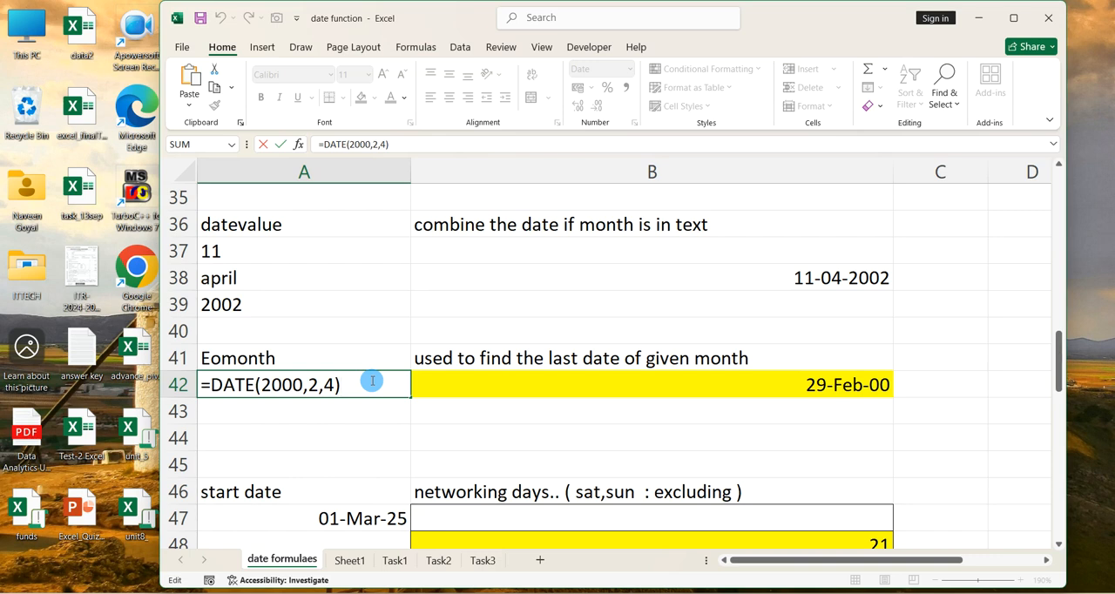
{"action": "left_click", "coordinate": [303, 385]}
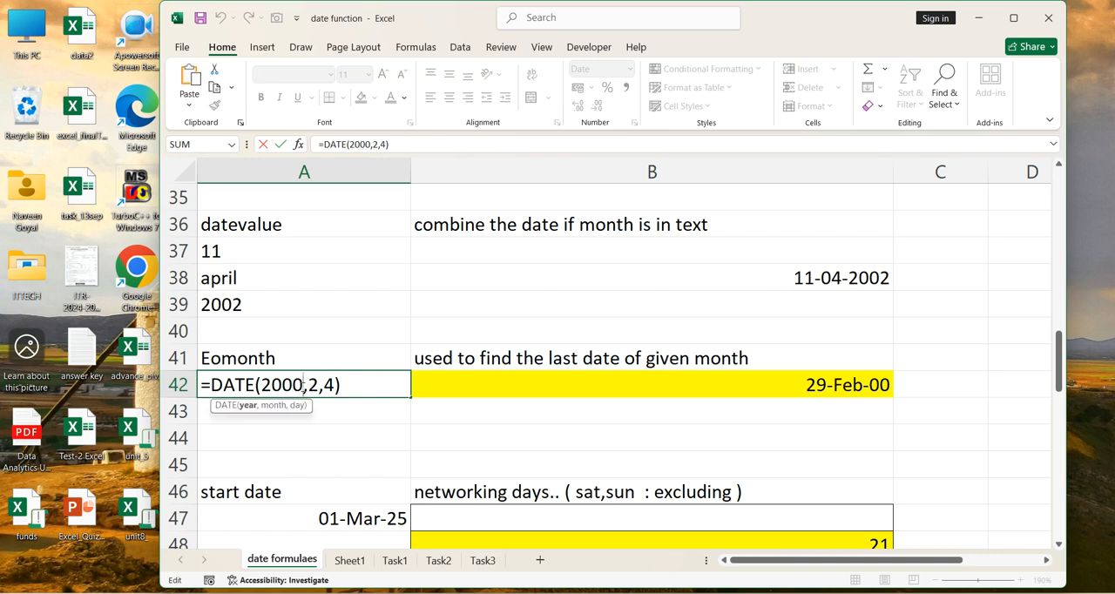
{"action": "key", "text": "BackSpace"}
{"action": "key", "text": "BackSpace"}
{"action": "key", "text": "BackSpace"}
{"action": "key", "text": "BackSpace"}
{"action": "type", "text": "1900"}
{"action": "left_click", "coordinate": [333, 384]}
{"action": "key", "text": "BackSpace"}
{"action": "type", "text": "12"}
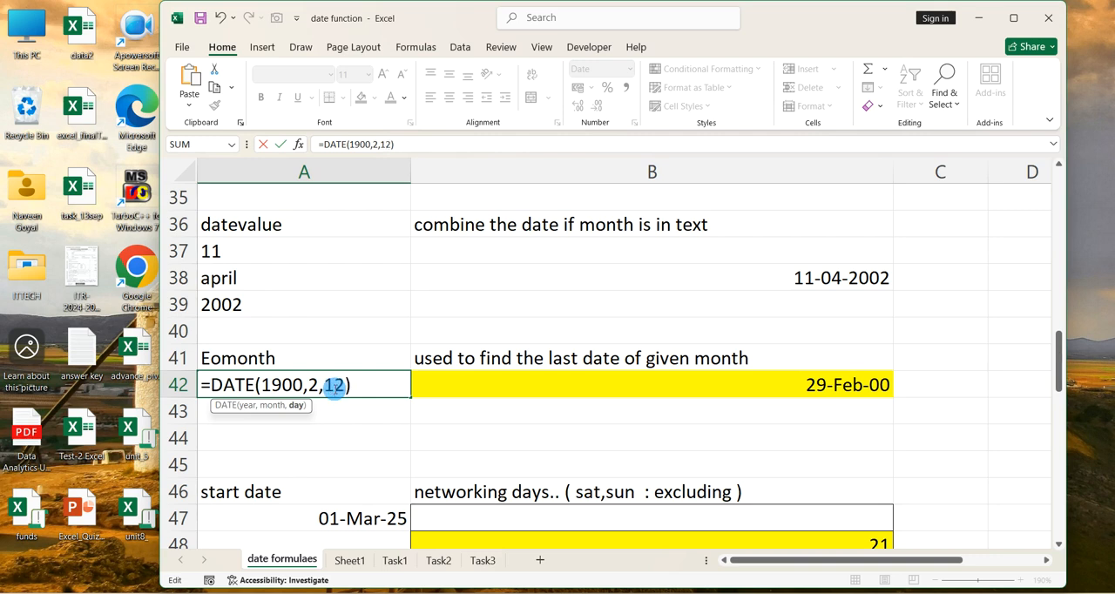
{"action": "left_click", "coordinate": [390, 385]}
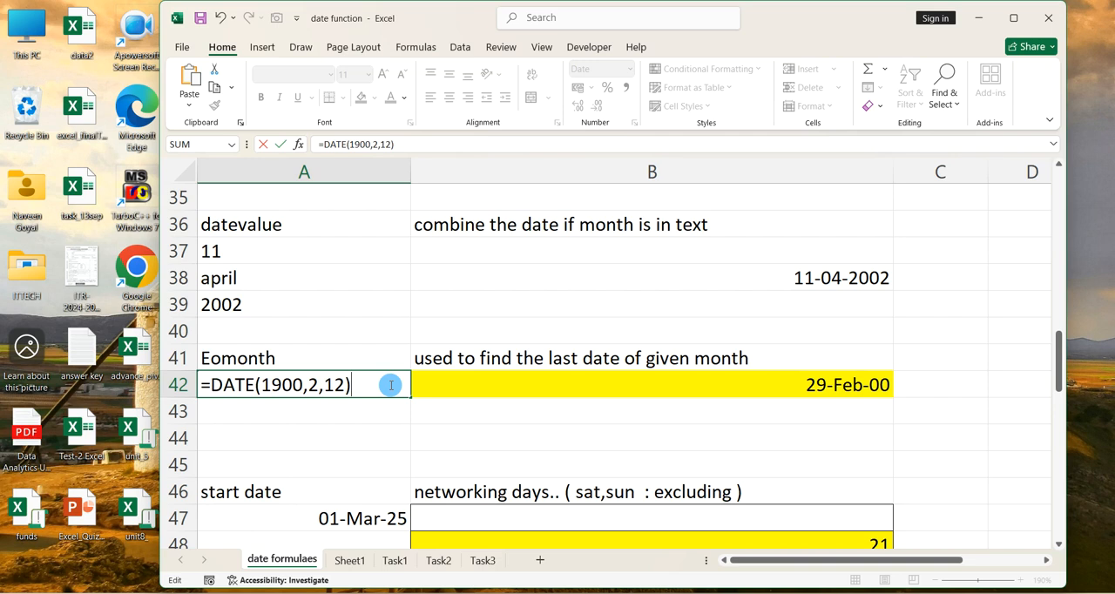
{"action": "key", "text": "Return"}
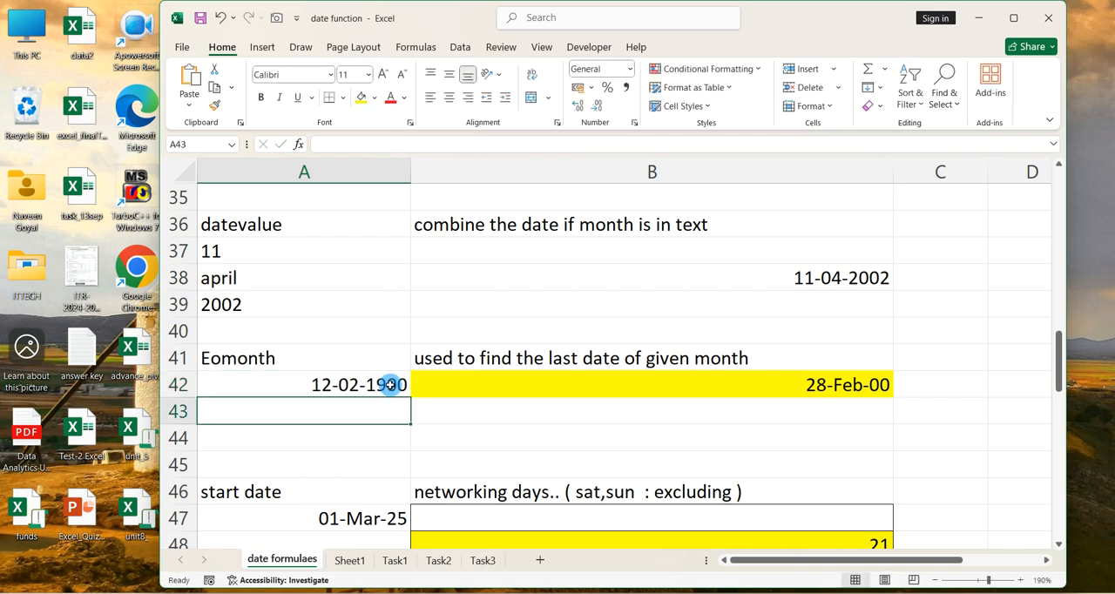
Clear the contents of cells B47:B50 below the networking days heading
{"action": "left_click", "coordinate": [390, 384]}
{"action": "key", "text": "Return"}
{"action": "left_click", "coordinate": [390, 385]}
{"action": "key", "text": "Down"}
{"action": "key", "text": "Down"}
{"action": "key", "text": "Down"}
{"action": "key", "text": "Down"}
{"action": "key", "text": "Down"}
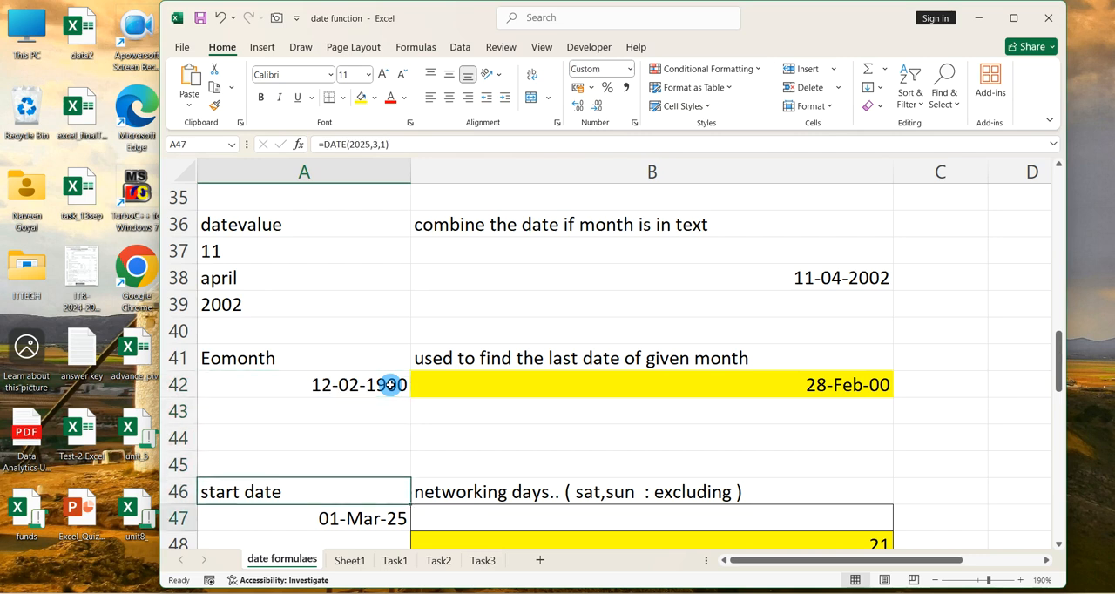
{"action": "key", "text": "Down"}
{"action": "key", "text": "Down"}
{"action": "key", "text": "Down"}
{"action": "key", "text": "Down"}
{"action": "key", "text": "Down"}
{"action": "key", "text": "Down"}
{"action": "key", "text": "Down"}
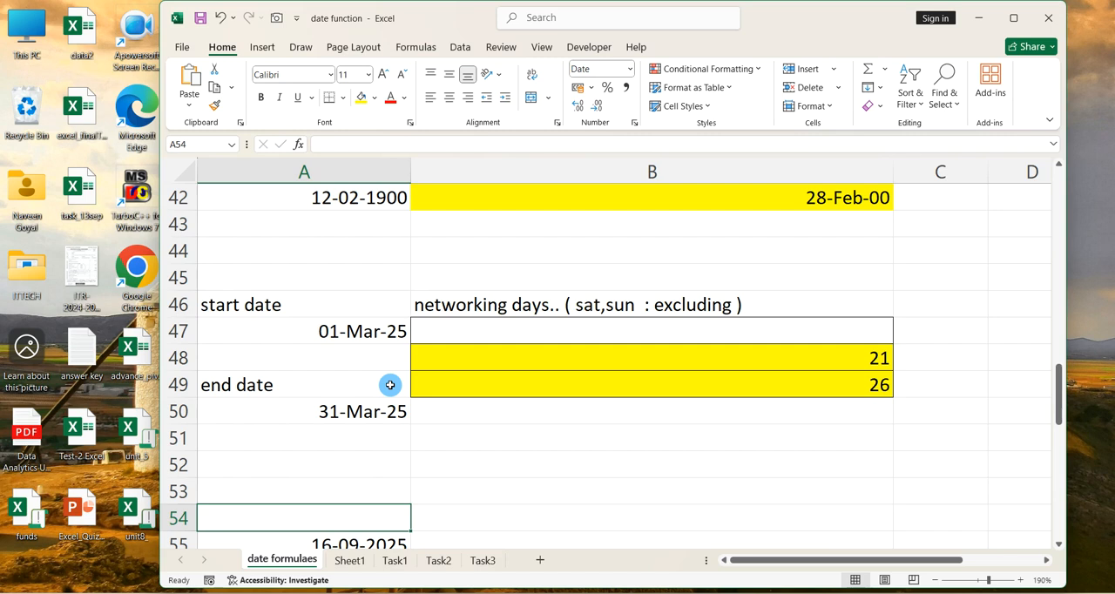
{"action": "left_click", "coordinate": [615, 434]}
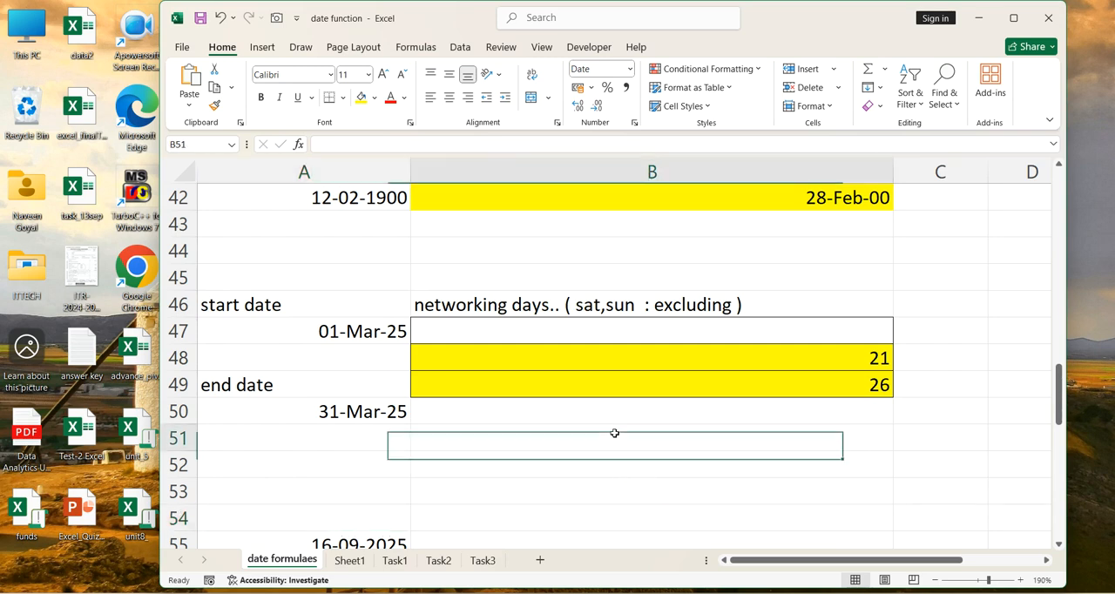
{"action": "left_click_drag", "start_coordinate": [674, 432], "coordinate": [684, 389]}
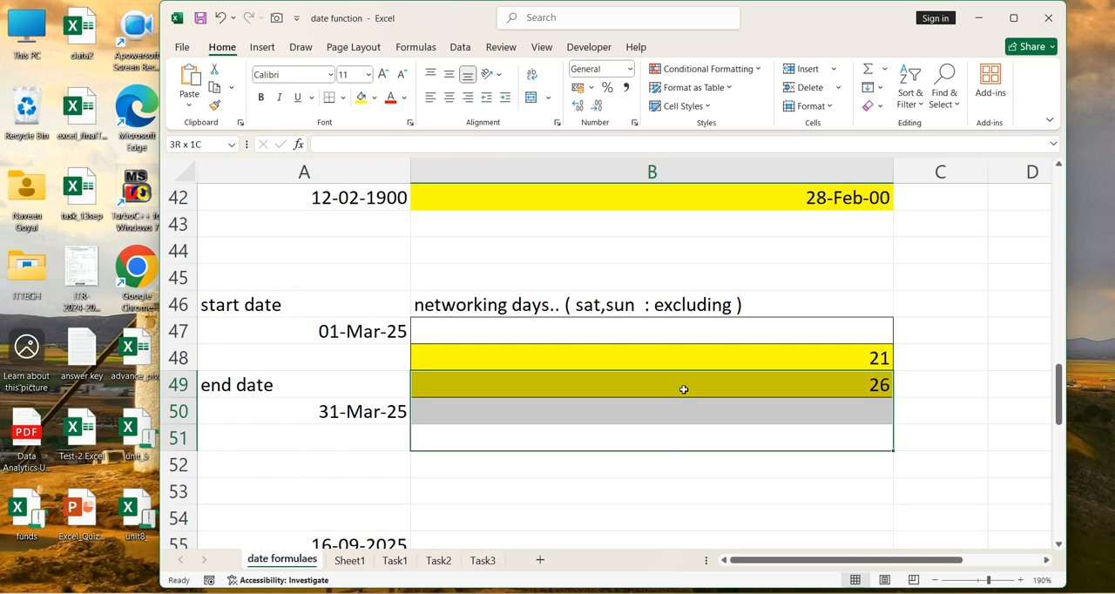
{"action": "left_click_drag", "start_coordinate": [684, 390], "coordinate": [688, 371]}
{"action": "left_click_drag", "start_coordinate": [692, 326], "coordinate": [693, 402]}
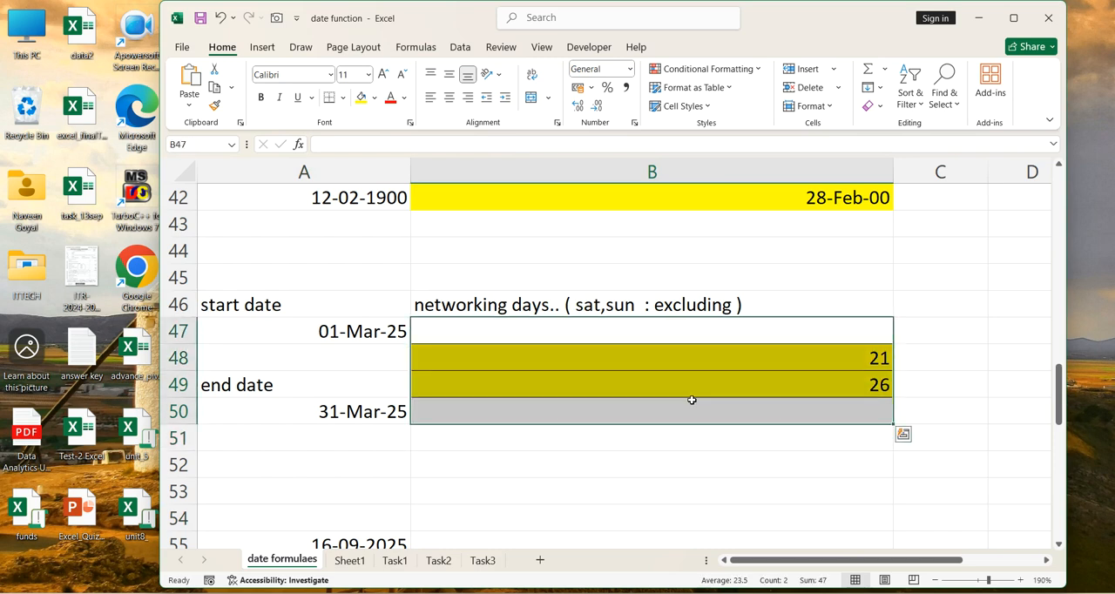
{"action": "key", "text": "Delete"}
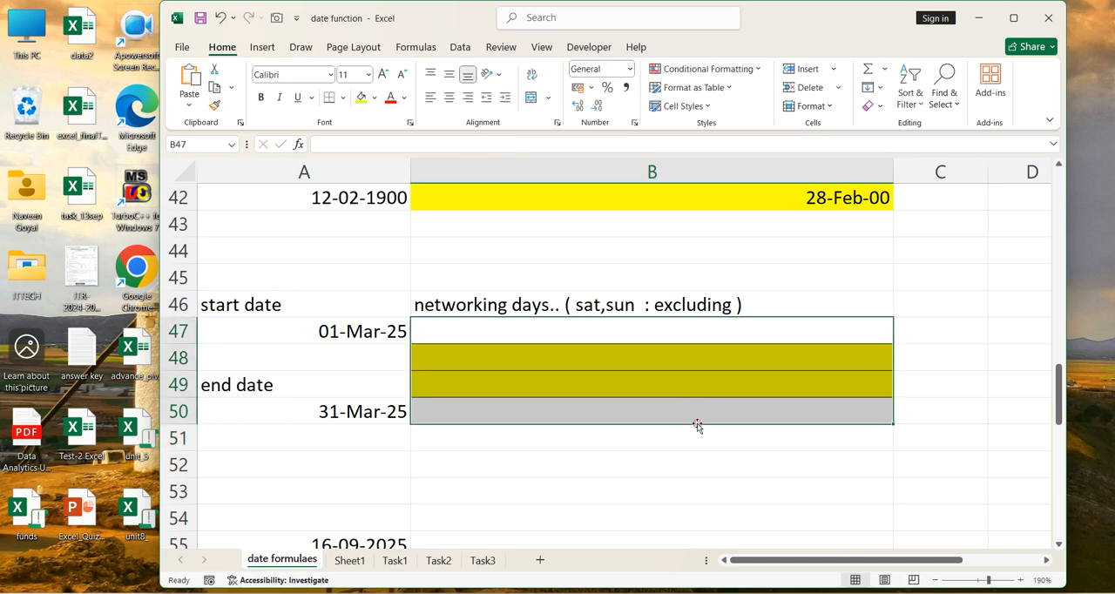
Enter =NETWORKDAYS(A47,A50) in cell B48 to count the working days between the start and end dates
{"action": "left_click", "coordinate": [396, 359]}
{"action": "left_click", "coordinate": [392, 331]}
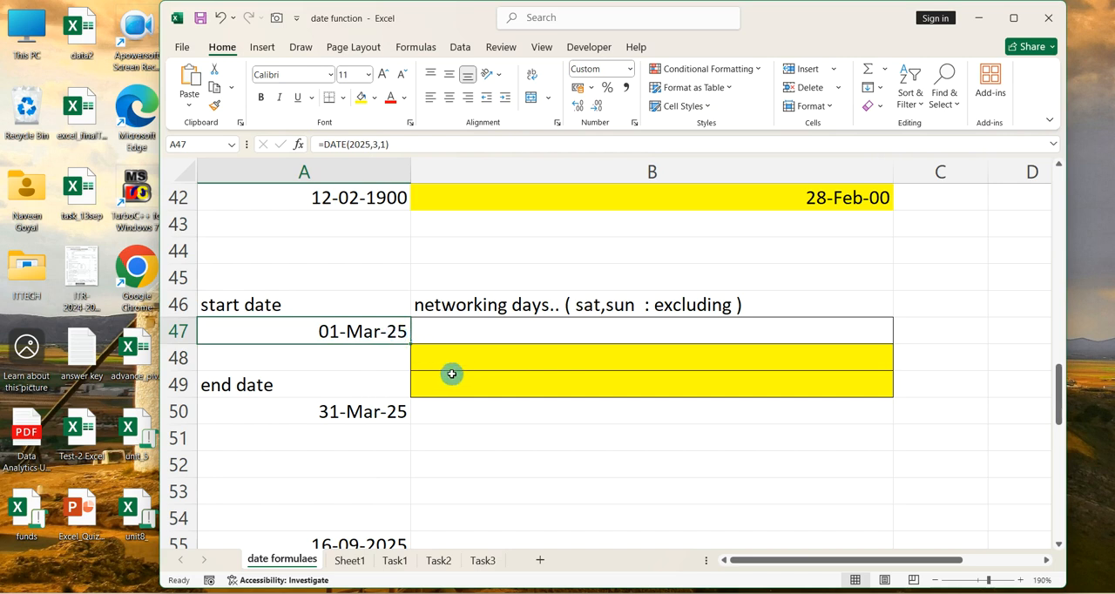
{"action": "left_click", "coordinate": [474, 360]}
{"action": "left_click", "coordinate": [475, 370]}
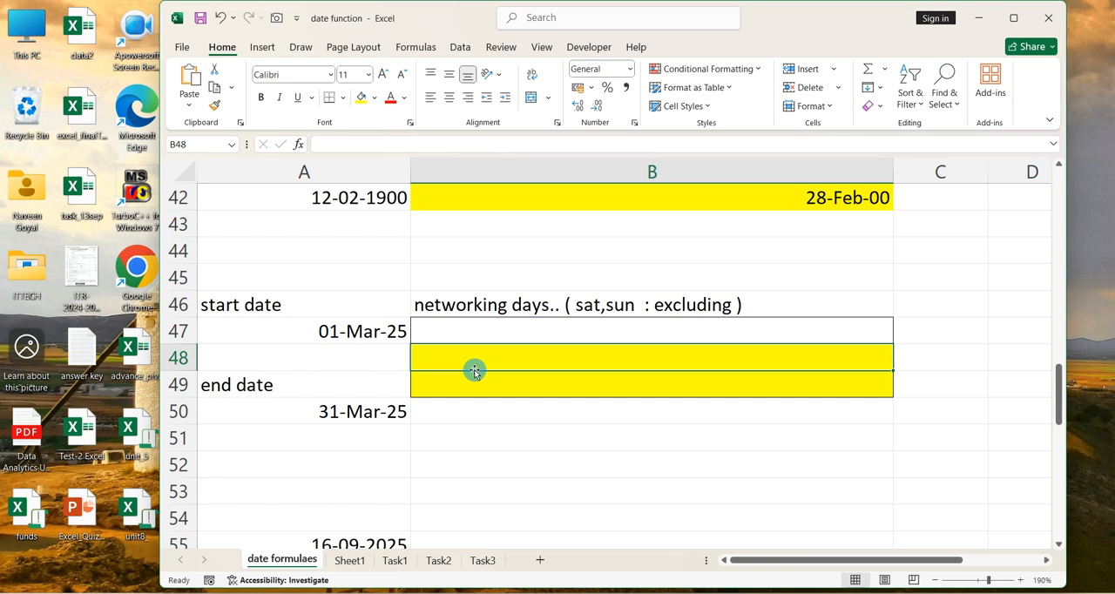
{"action": "type", "text": "=netw"}
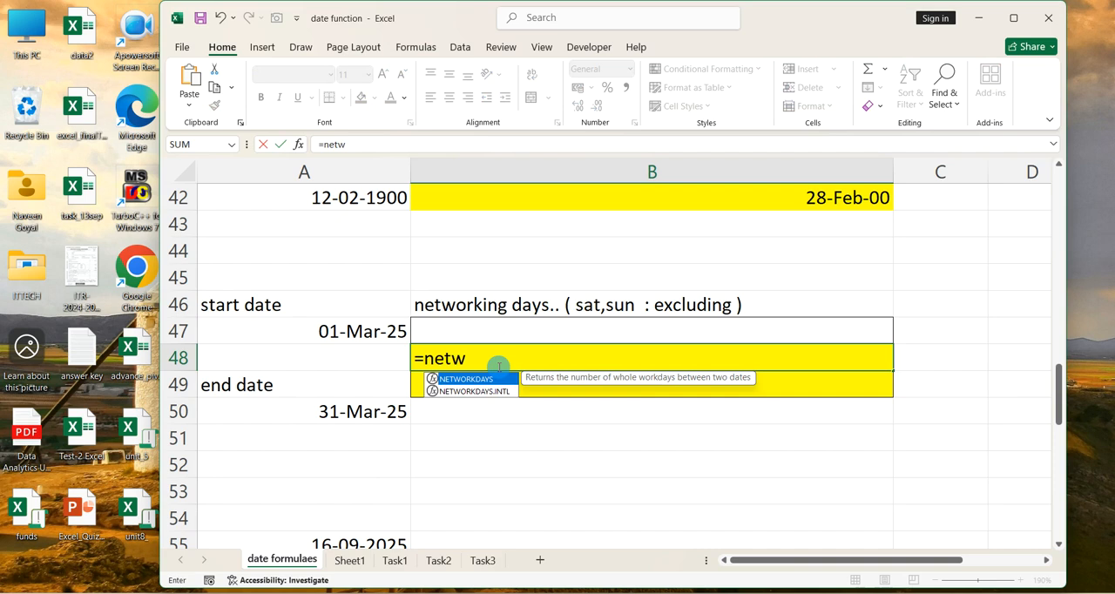
{"action": "key", "text": "Tab"}
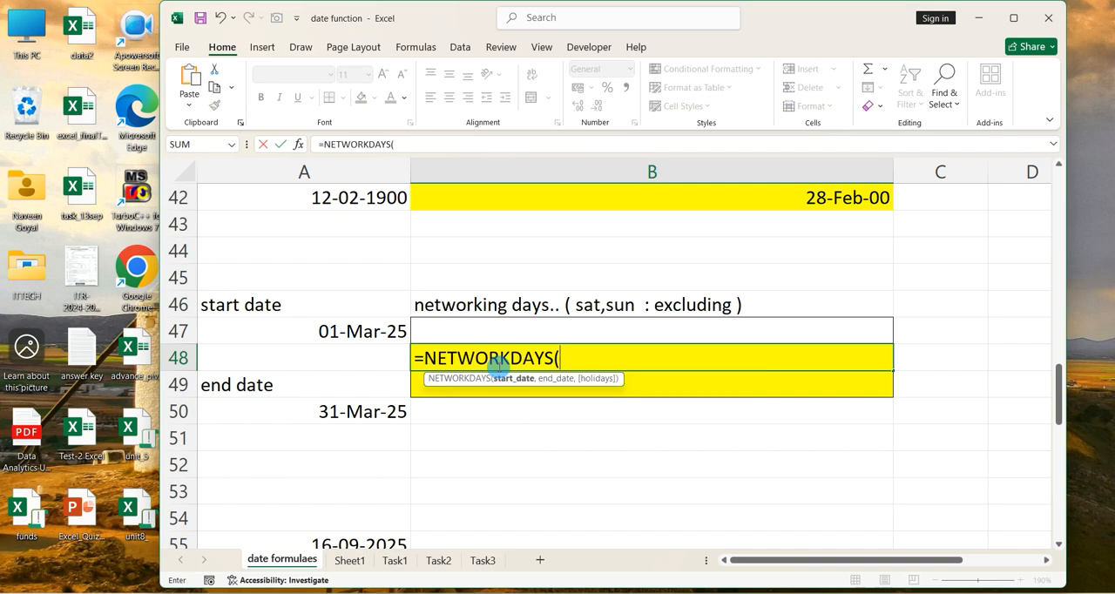
{"action": "left_click", "coordinate": [389, 331]}
{"action": "type", "text": ","}
{"action": "left_click", "coordinate": [346, 406]}
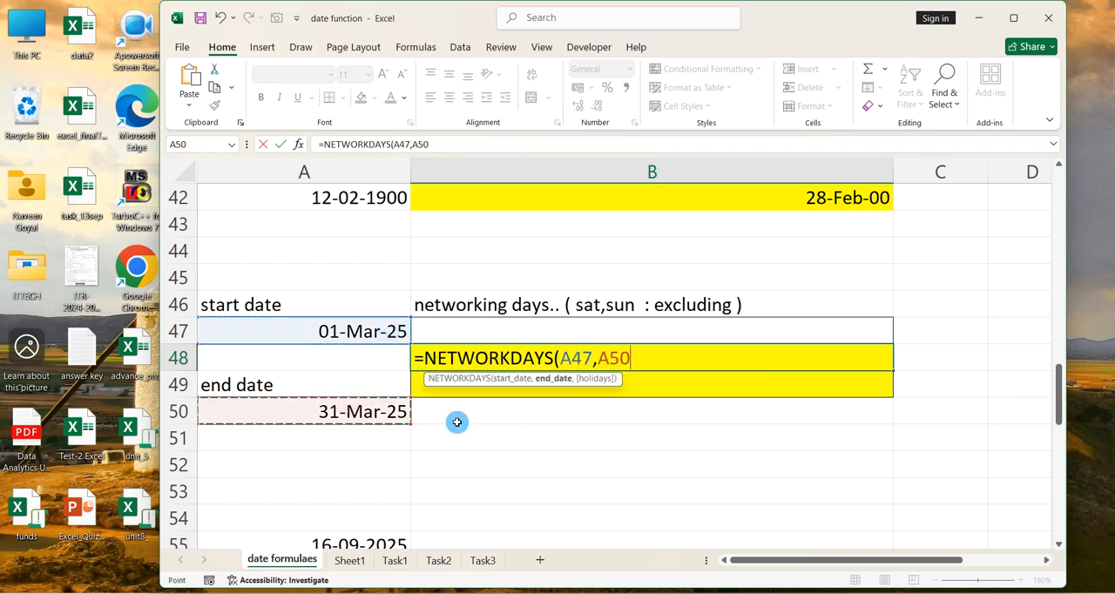
{"action": "type", "text": ")"}
{"action": "key", "text": "Return"}
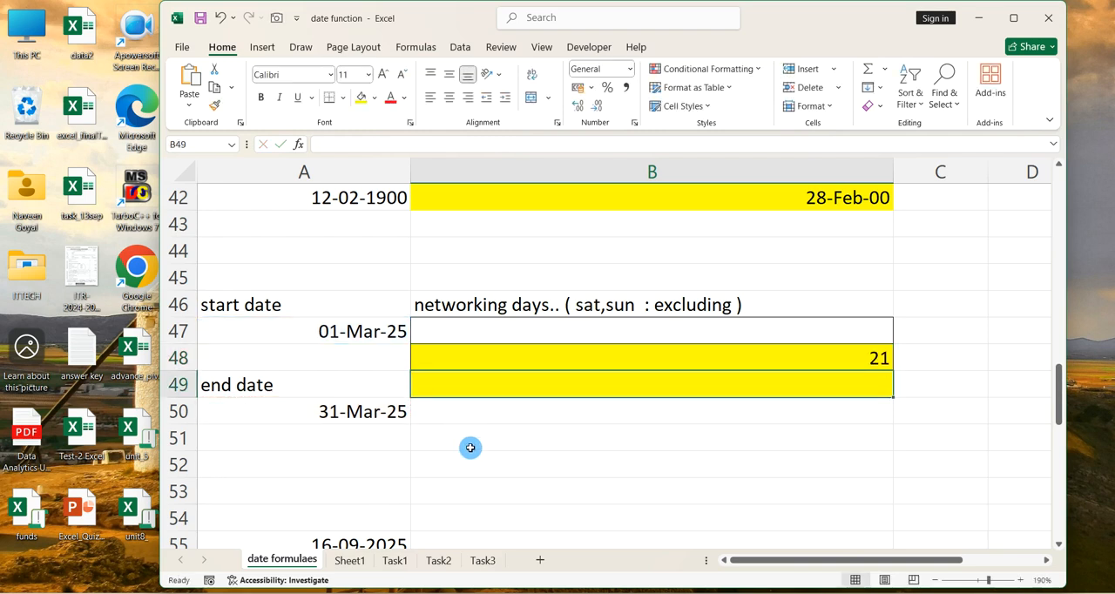
Enter =NETWORKDAYS.INTL(A47,A50,12) in cell B50 to count working days with only Monday as the weekend
{"action": "left_click", "coordinate": [548, 416]}
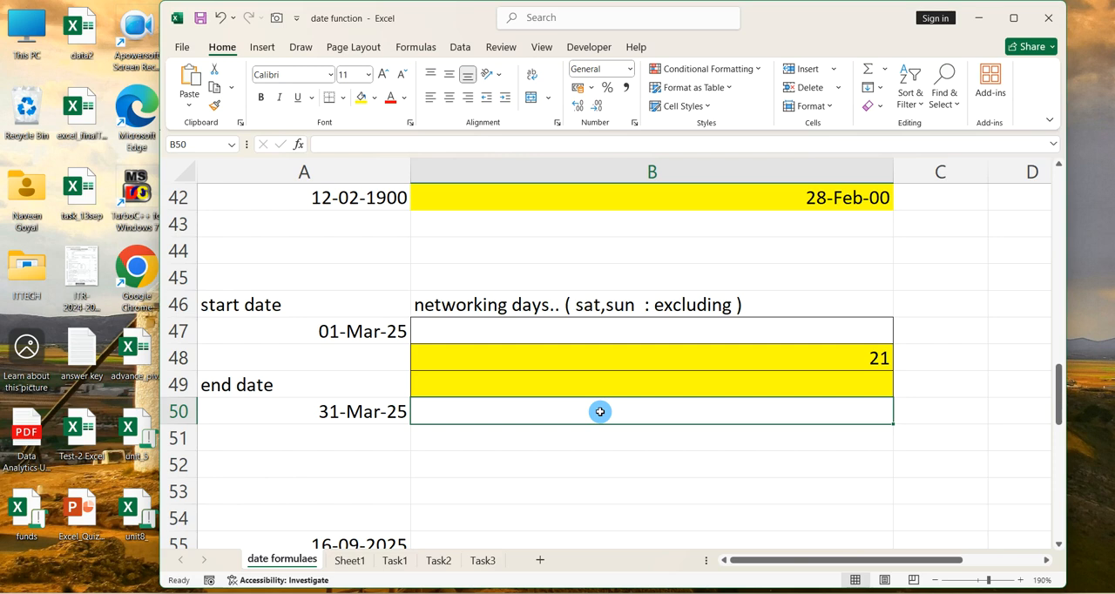
{"action": "type", "text": "=new"}
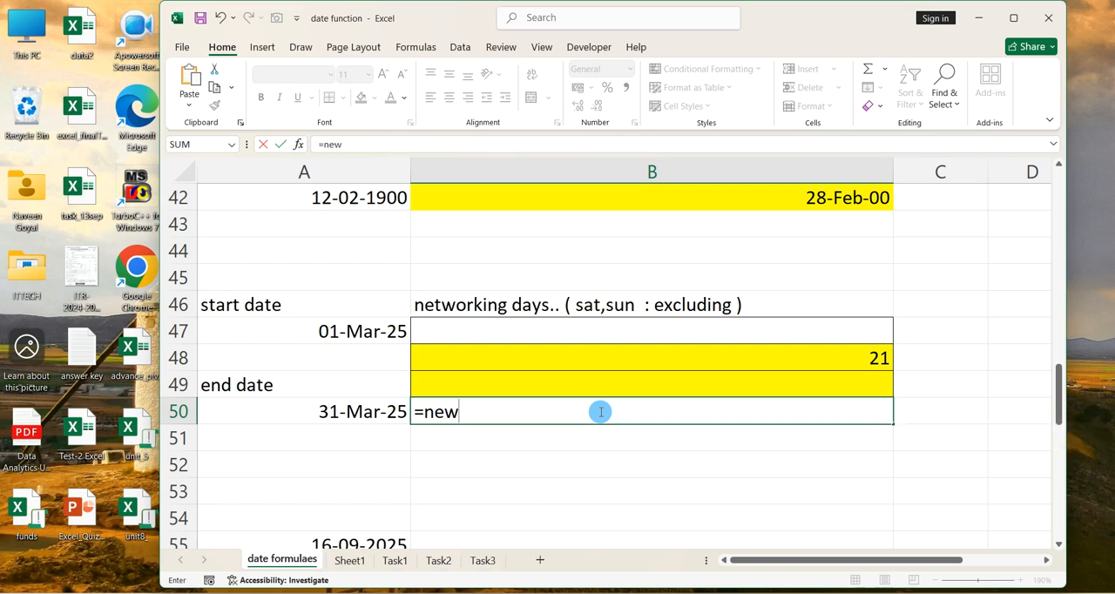
{"action": "key", "text": "BackSpace"}
{"action": "type", "text": "t"}
{"action": "key", "text": "Down"}
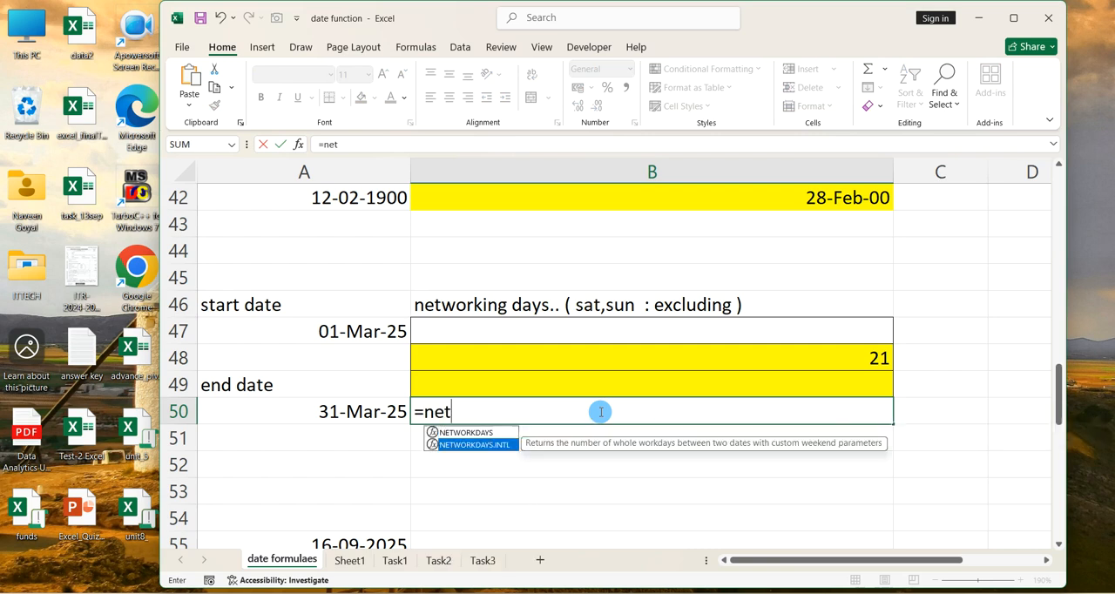
{"action": "key", "text": "Tab"}
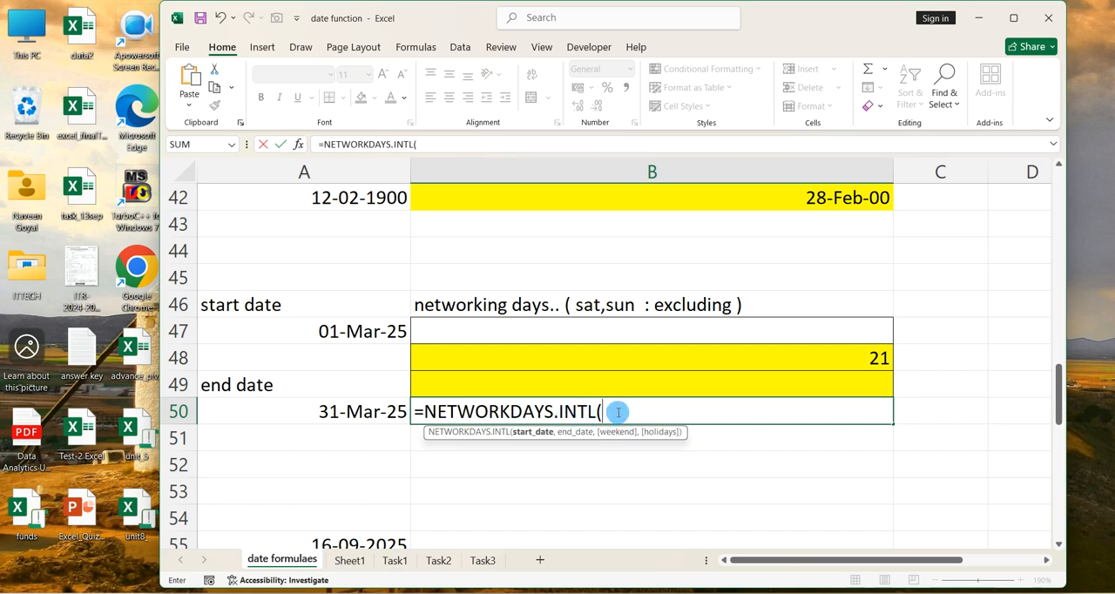
{"action": "type", "text": ","}
{"action": "left_click", "coordinate": [356, 401]}
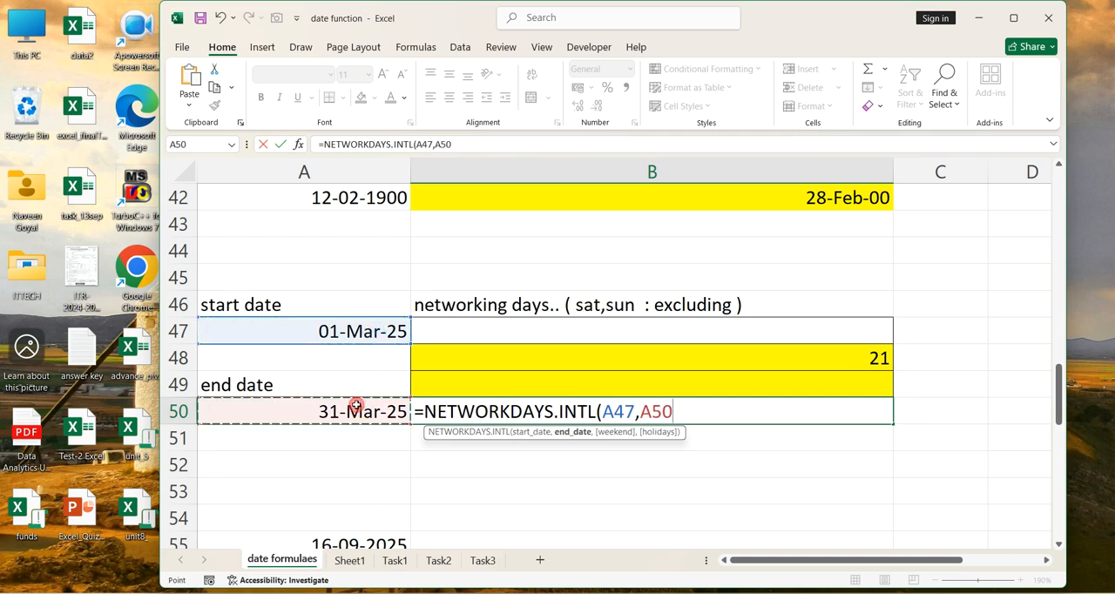
{"action": "type", "text": ","}
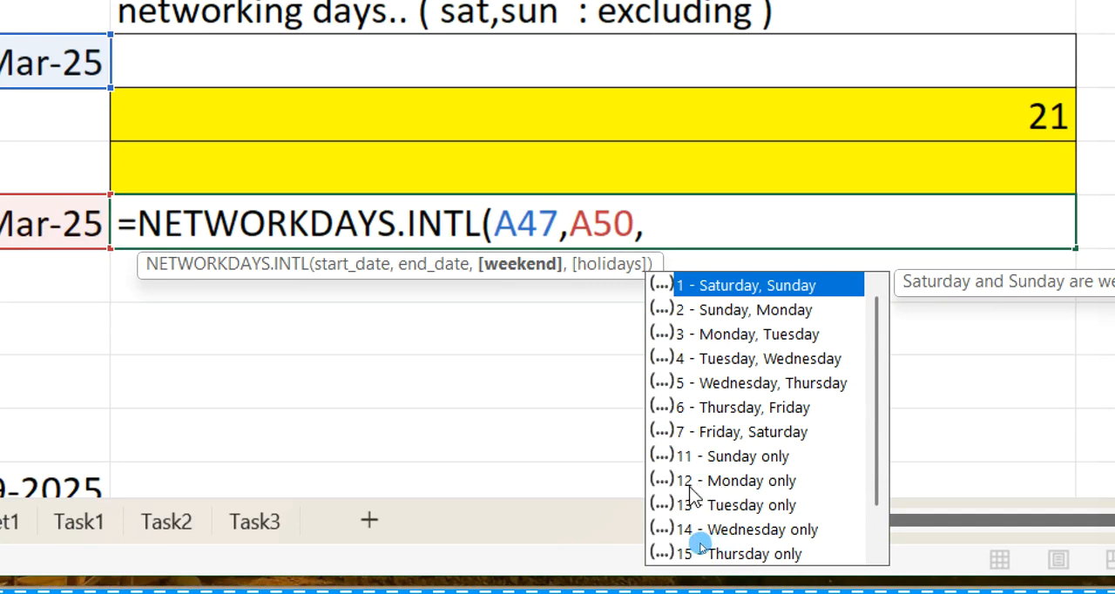
{"action": "type", "text": "12"}
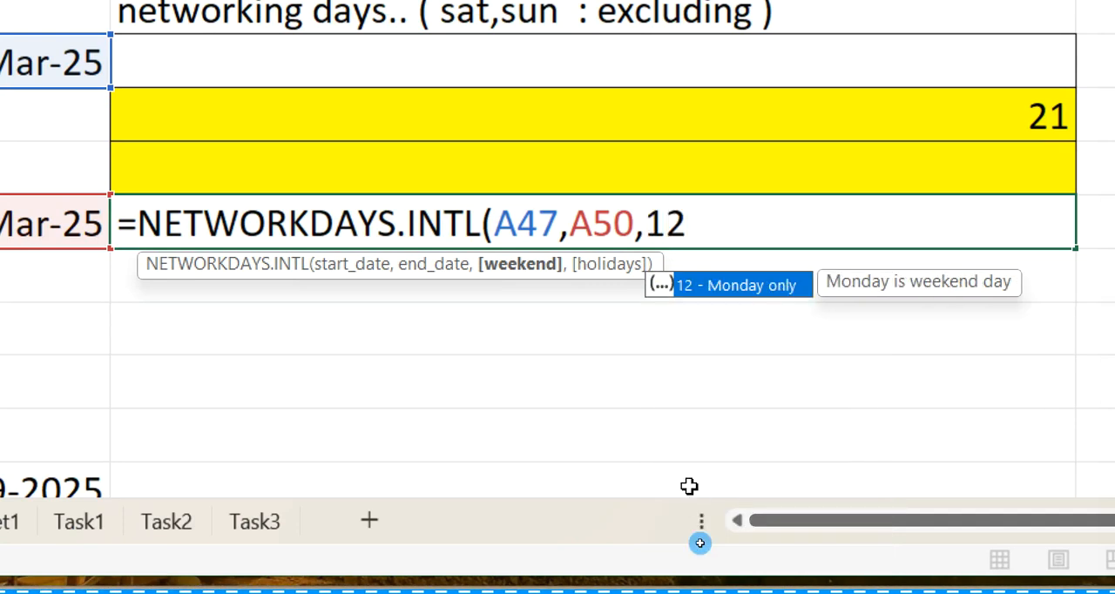
{"action": "type", "text": ")"}
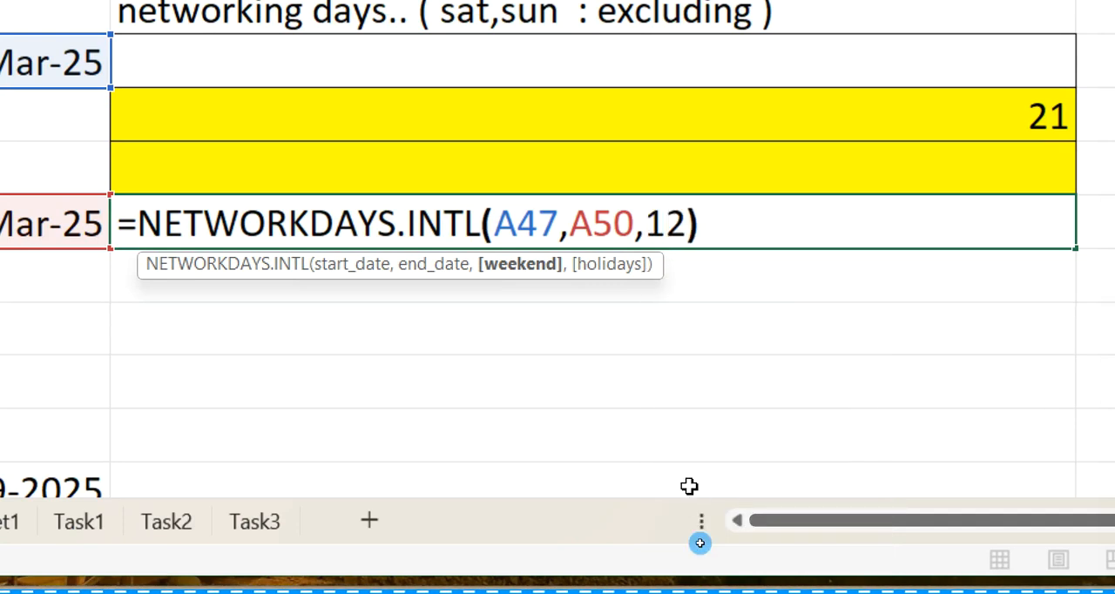
{"action": "key", "text": "Return"}
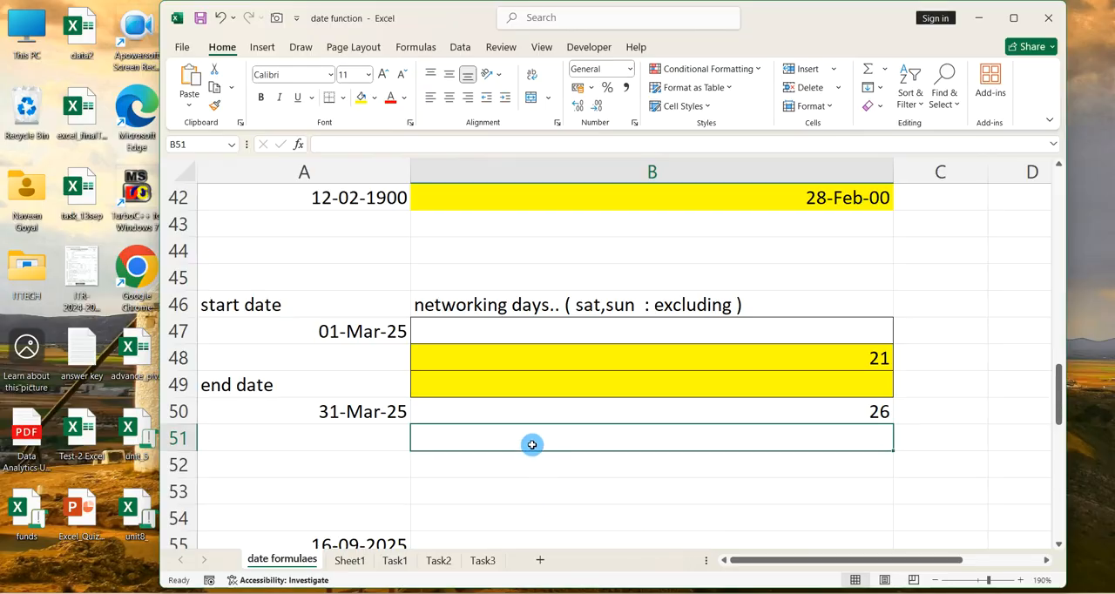
Clear the contents of cells B62:B63 below the WeekNum heading
{"action": "scroll", "coordinate": [351, 288], "scroll_direction": "down", "scroll_amount": 3}
{"action": "scroll", "coordinate": [532, 445], "scroll_direction": "down", "scroll_amount": 3}
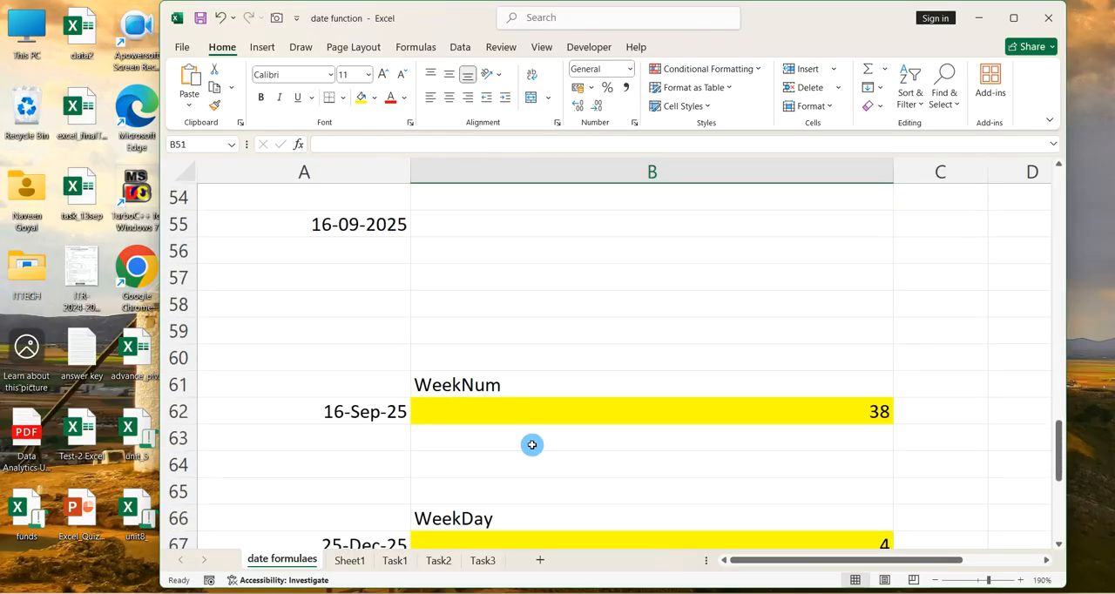
{"action": "left_click", "coordinate": [556, 366]}
{"action": "left_click_drag", "start_coordinate": [557, 368], "coordinate": [558, 334]}
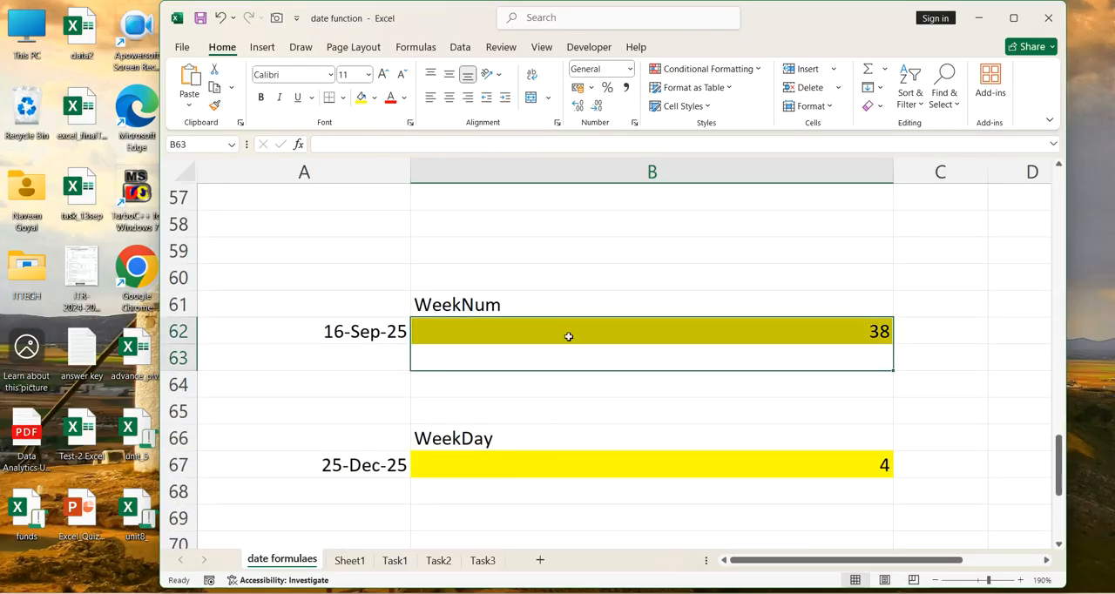
{"action": "key", "text": "Delete"}
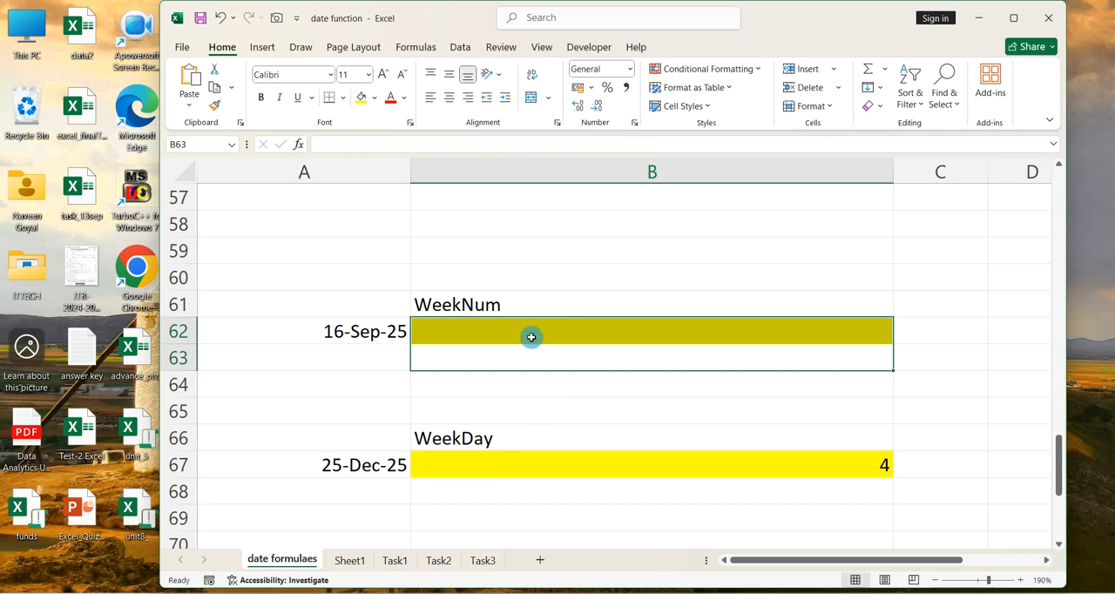
Enter =WEEKNUM(A62,2) in cell B62 to get the week number of the date in A62
{"action": "left_click", "coordinate": [560, 355]}
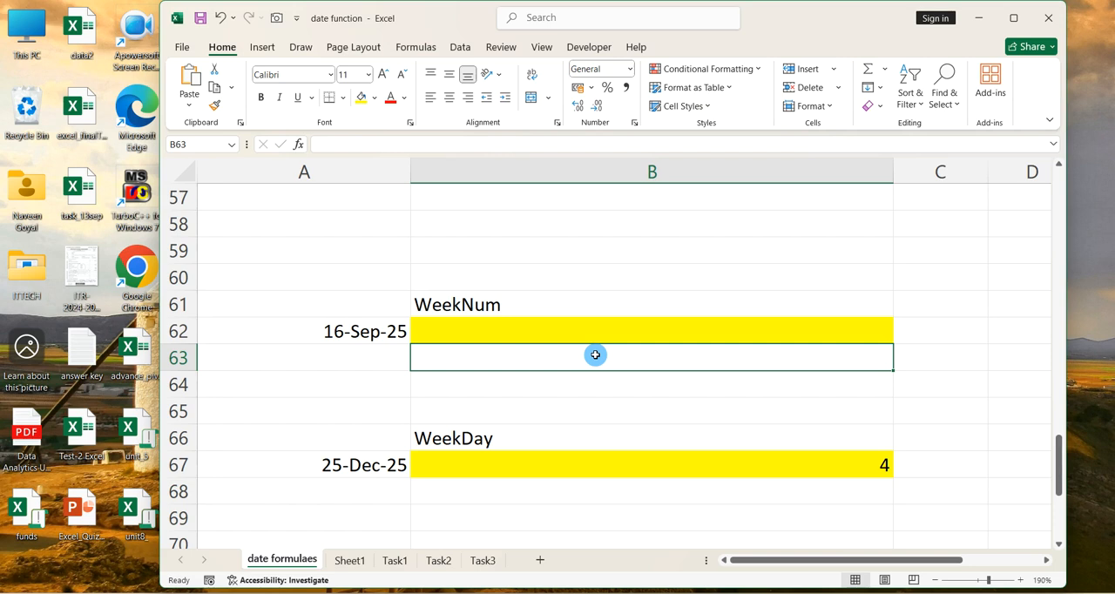
{"action": "left_click", "coordinate": [372, 335]}
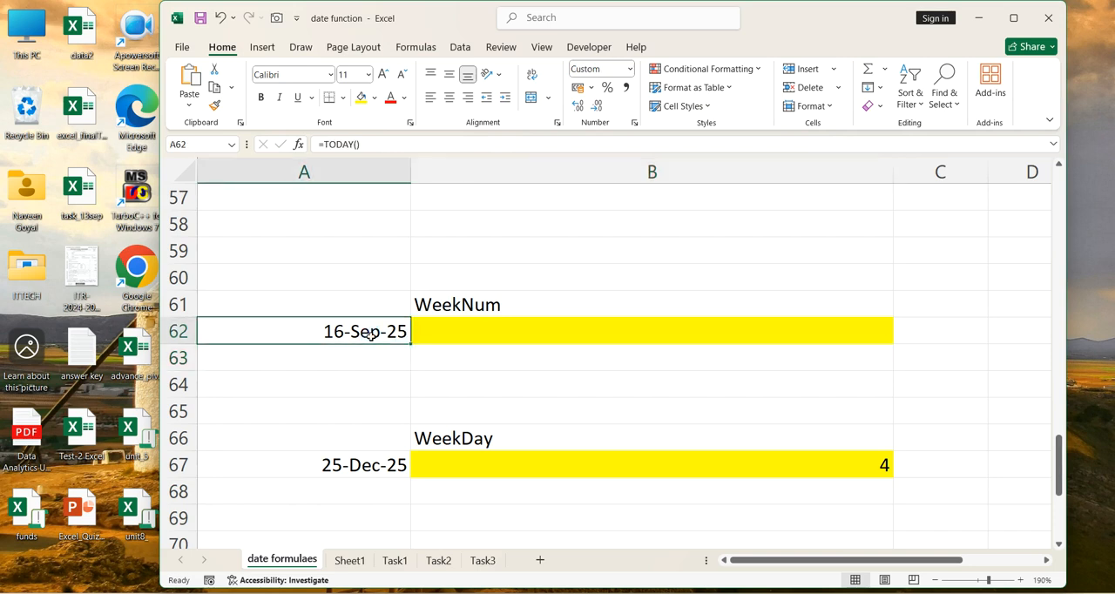
{"action": "left_click", "coordinate": [530, 335]}
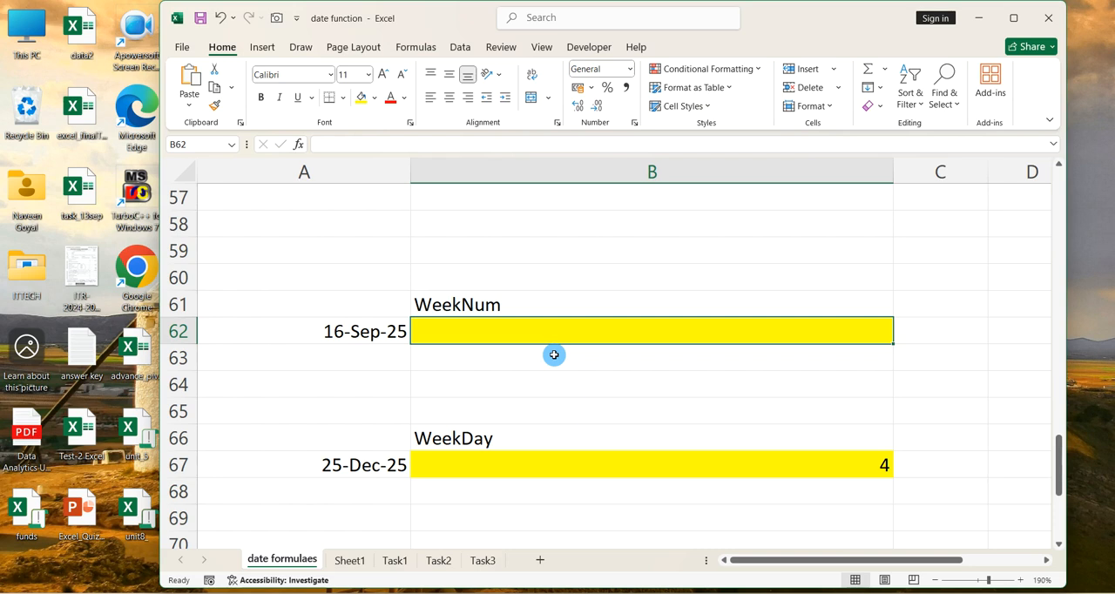
{"action": "type", "text": "="}
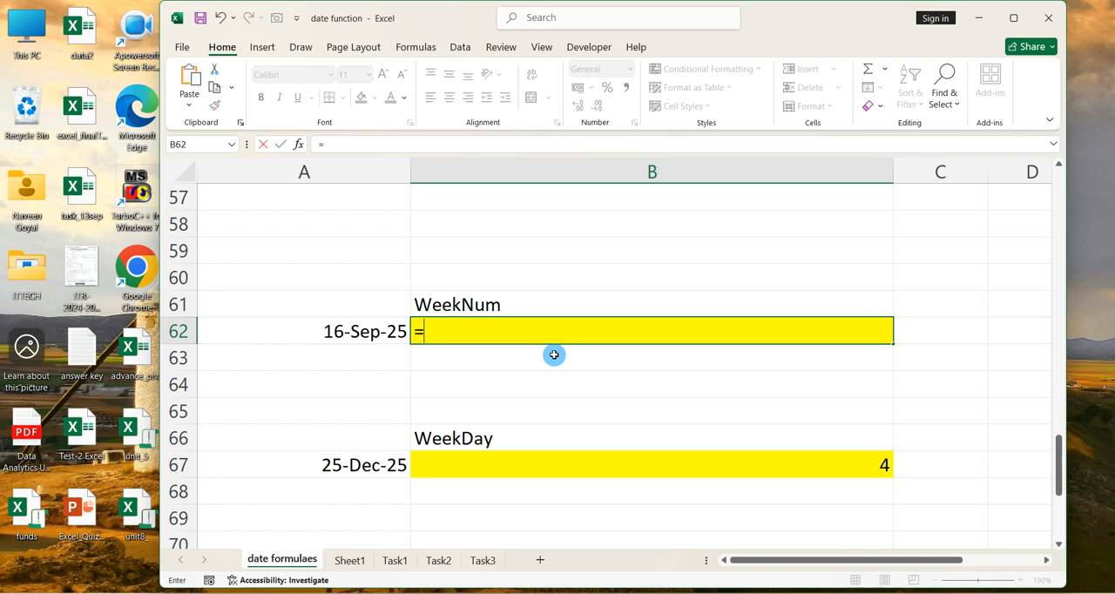
{"action": "type", "text": "weeknum("}
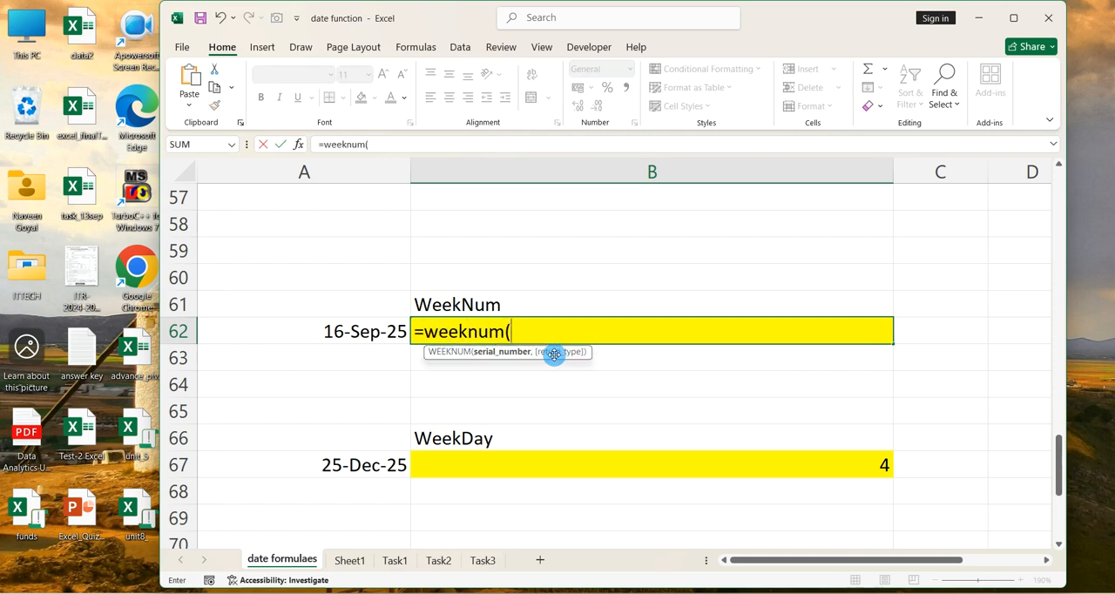
{"action": "key", "text": "Left"}
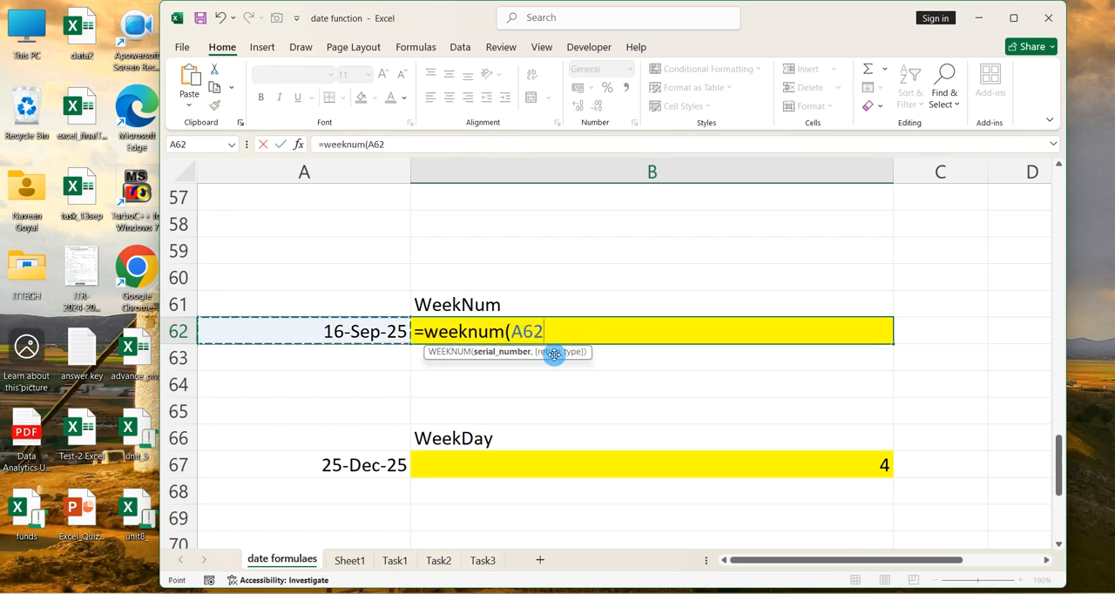
{"action": "type", "text": ",2)"}
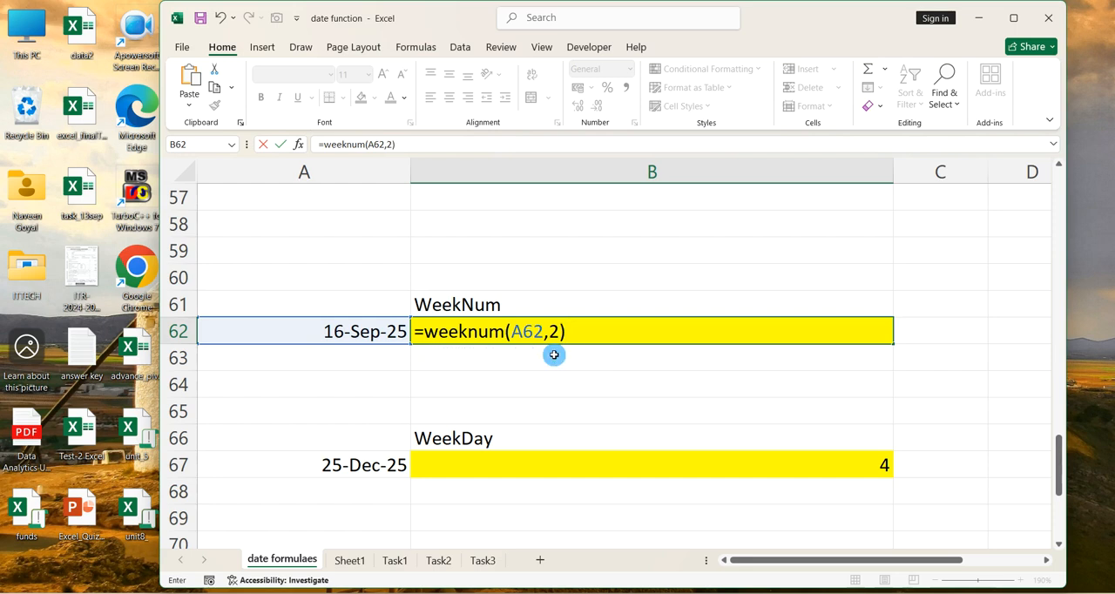
{"action": "key", "text": "Return"}
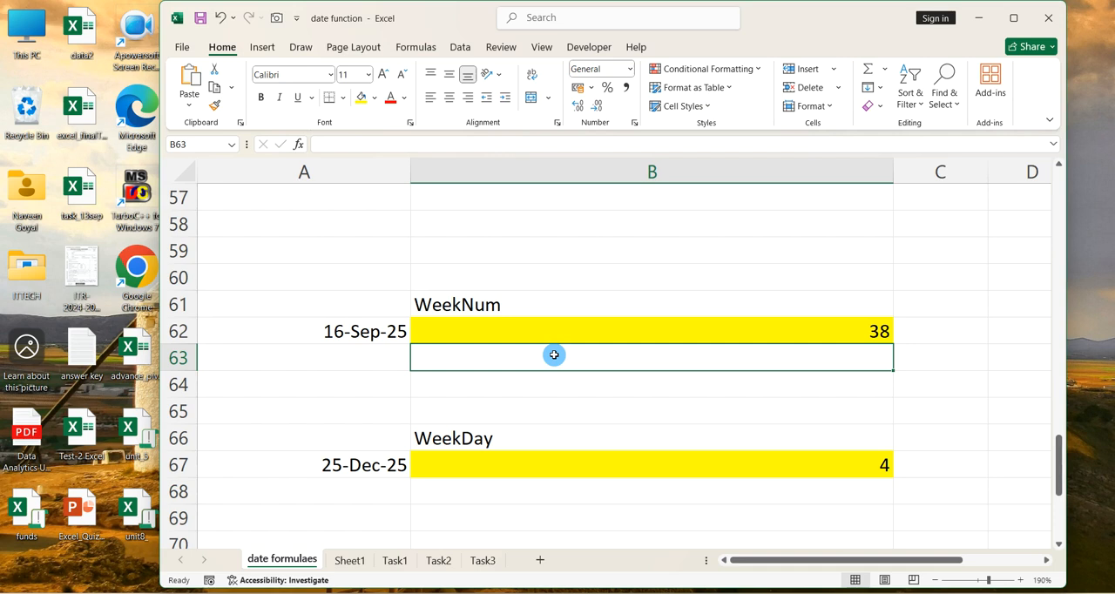
Clear the contents of cells B67:B68 below the WeekDay heading
{"action": "scroll", "coordinate": [732, 413], "scroll_direction": "down", "scroll_amount": 1}
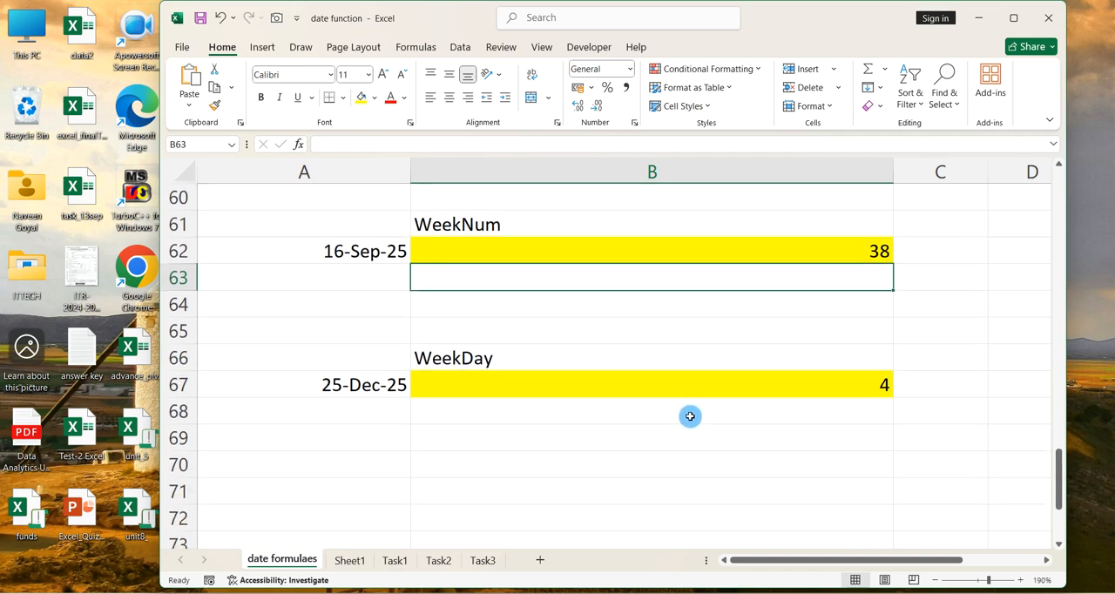
{"action": "left_click_drag", "start_coordinate": [692, 414], "coordinate": [689, 389]}
{"action": "key", "text": "Delete"}
Enter =WEEKDAY(A67,2) in cell B67 to get the weekday number of the date in A67
{"action": "left_click", "coordinate": [689, 389]}
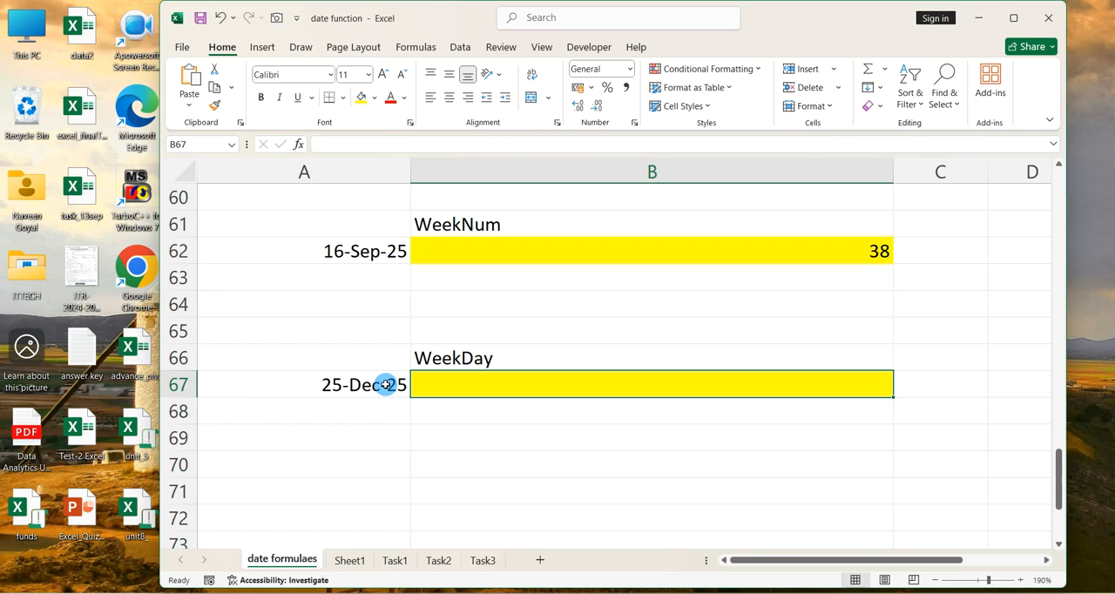
{"action": "type", "text": "="}
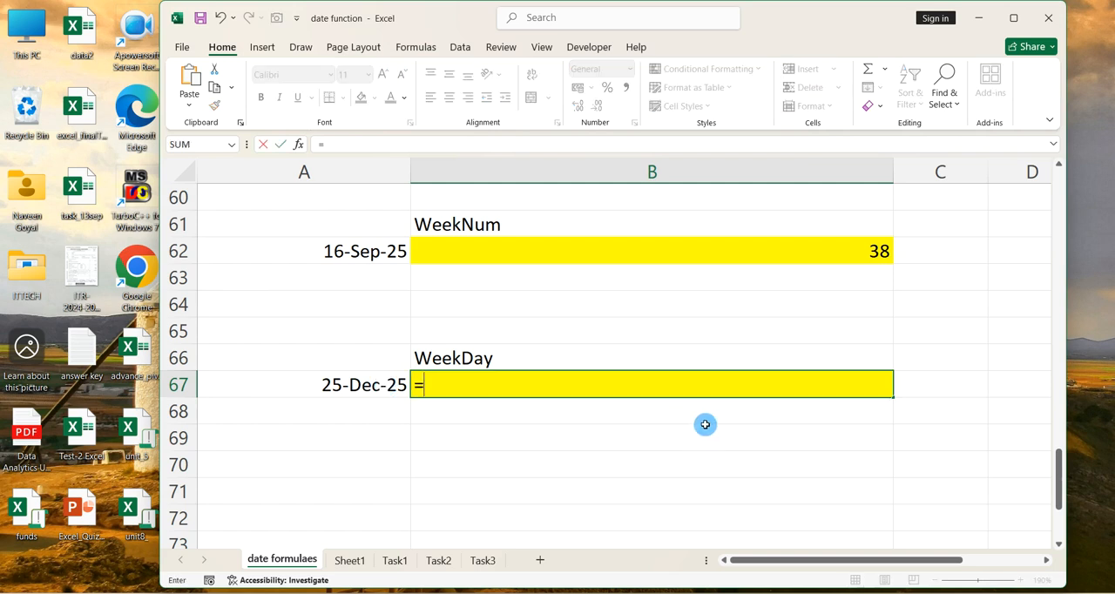
{"action": "key", "text": "Escape"}
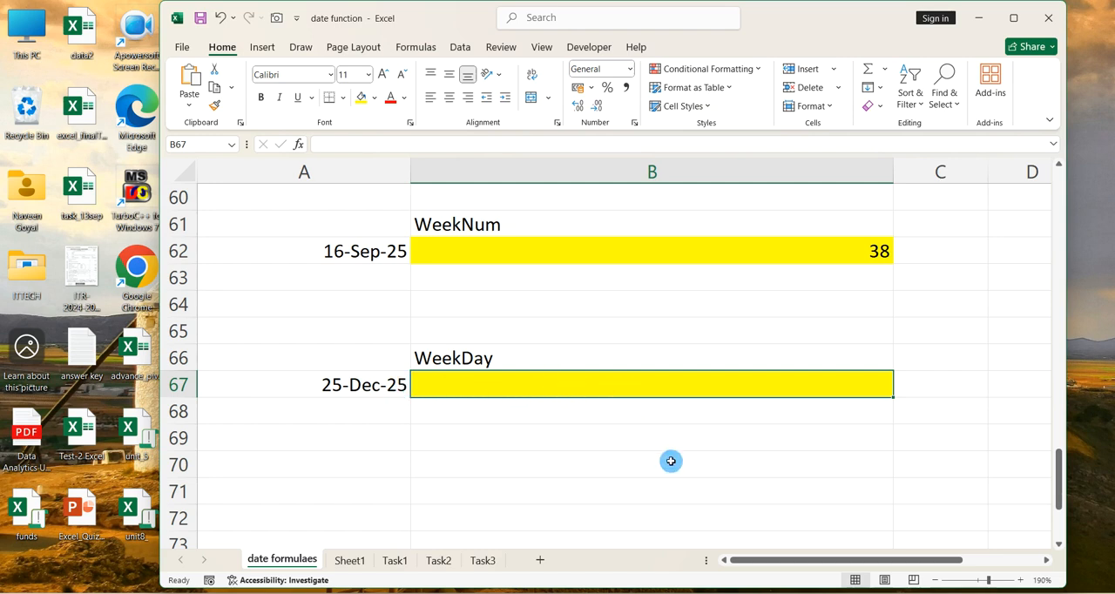
{"action": "type", "text": "=weekday("}
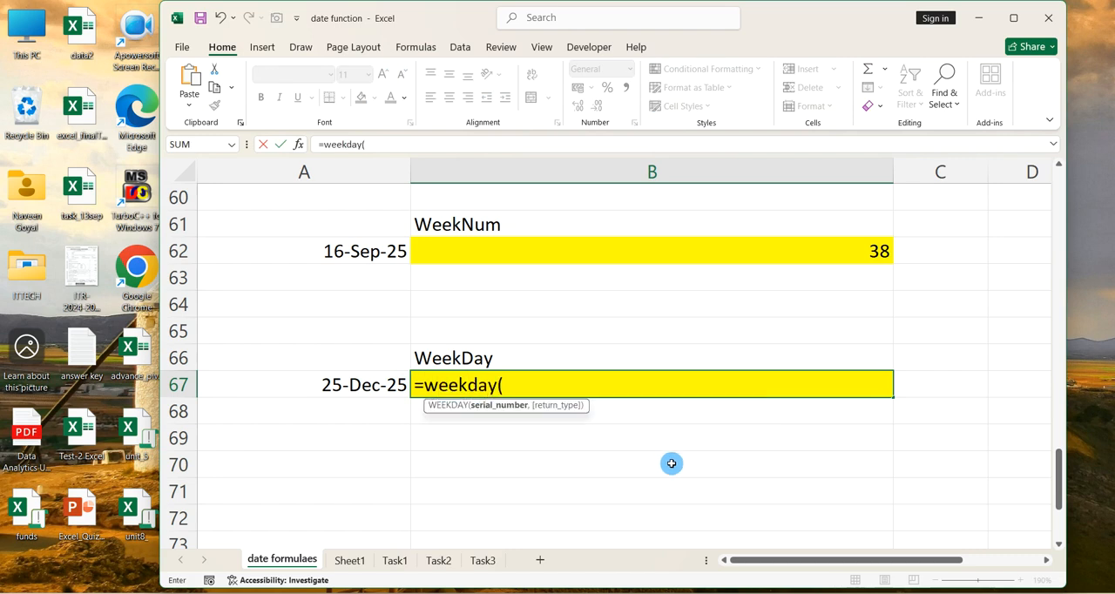
{"action": "left_click", "coordinate": [392, 384]}
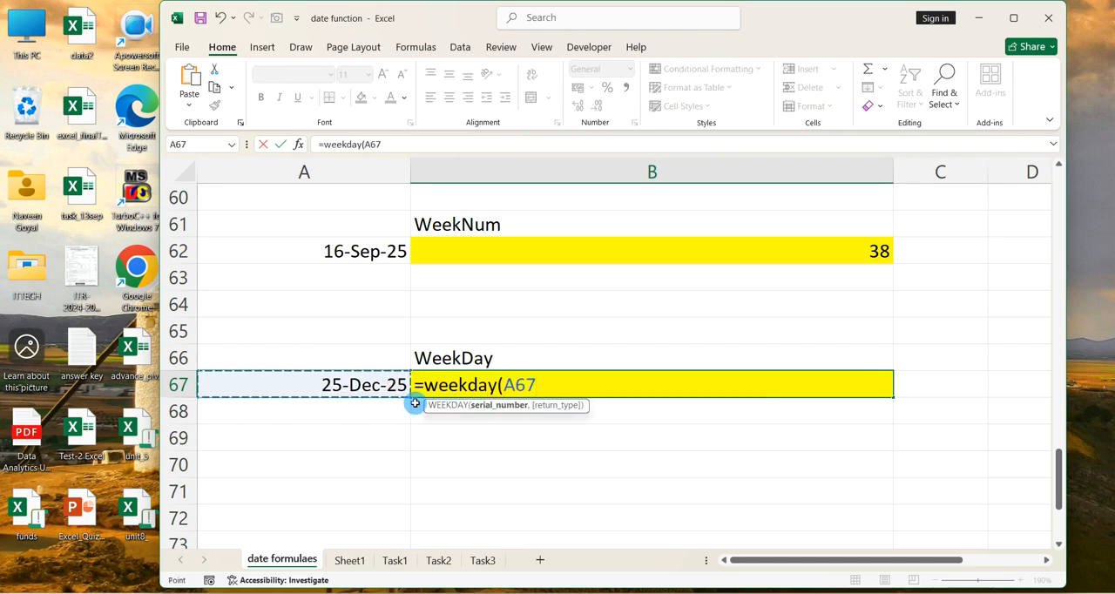
{"action": "type", "text": ",2)"}
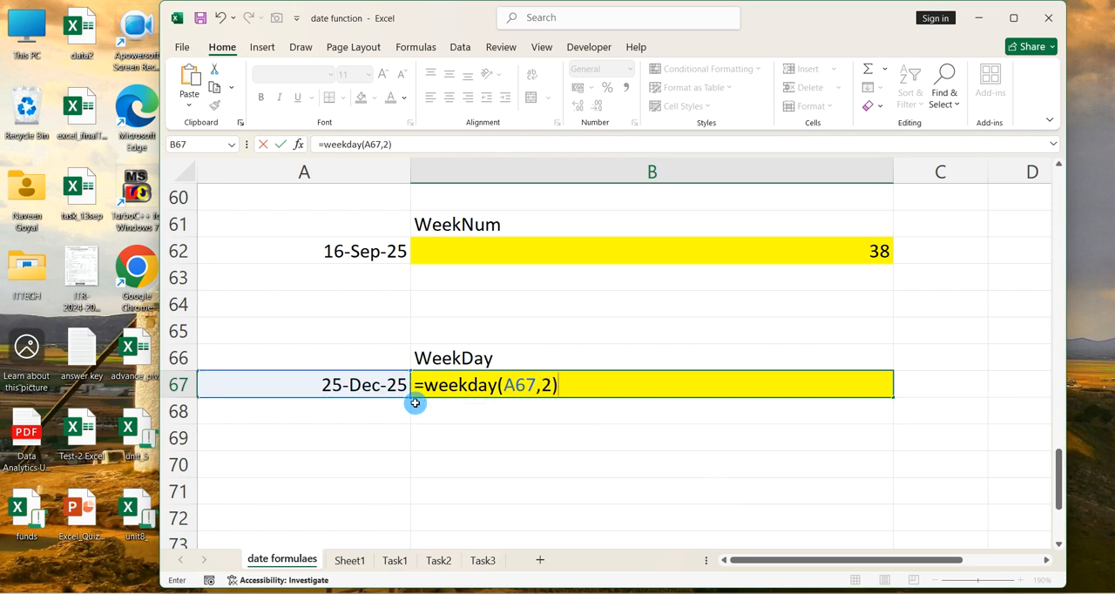
{"action": "key", "text": "Return"}
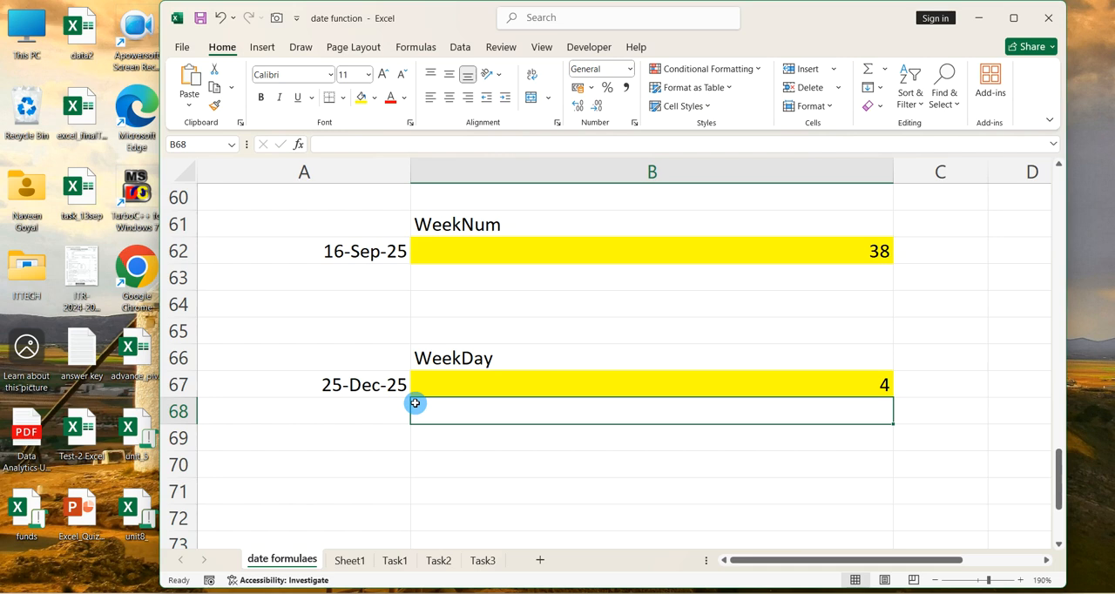
Replace the date formula in cell A67 with =TODAY() so the WeekDay example uses the current date
{"action": "left_click", "coordinate": [351, 379]}
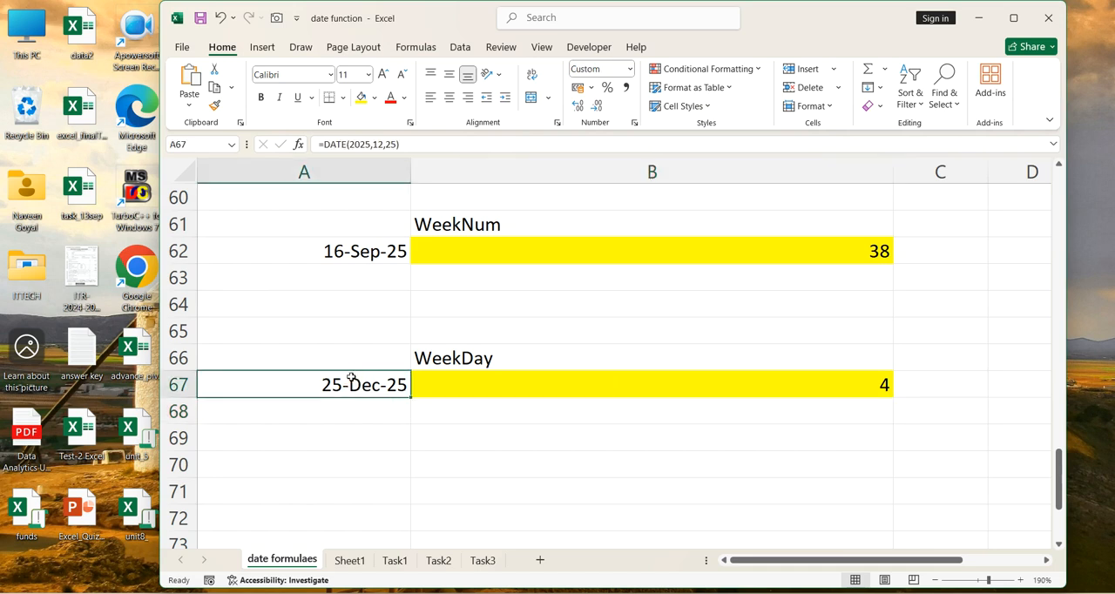
{"action": "type", "text": "=today()"}
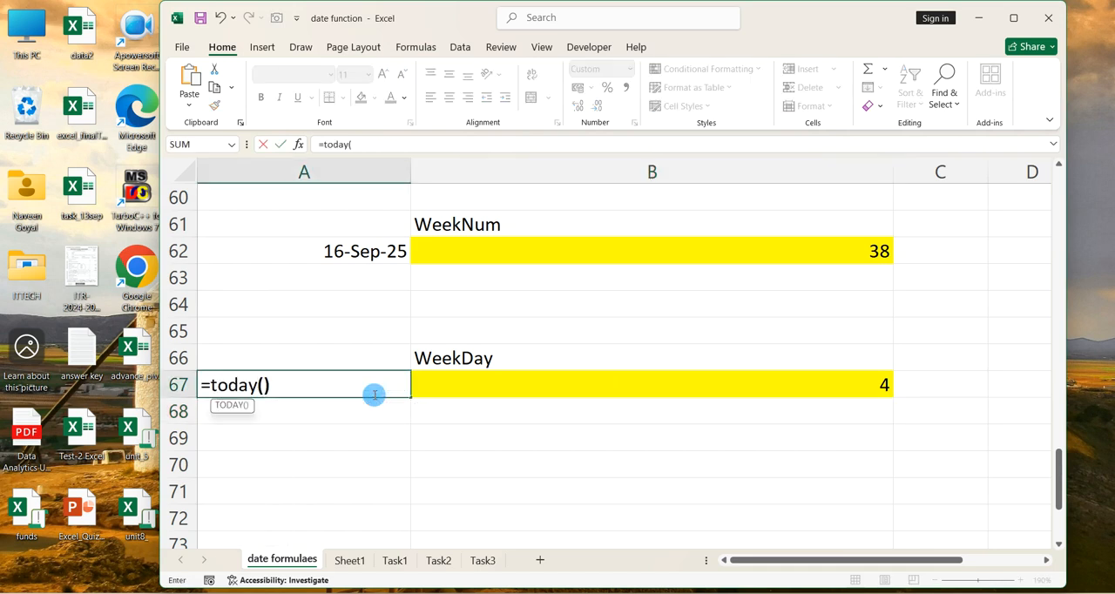
{"action": "key", "text": "Return"}
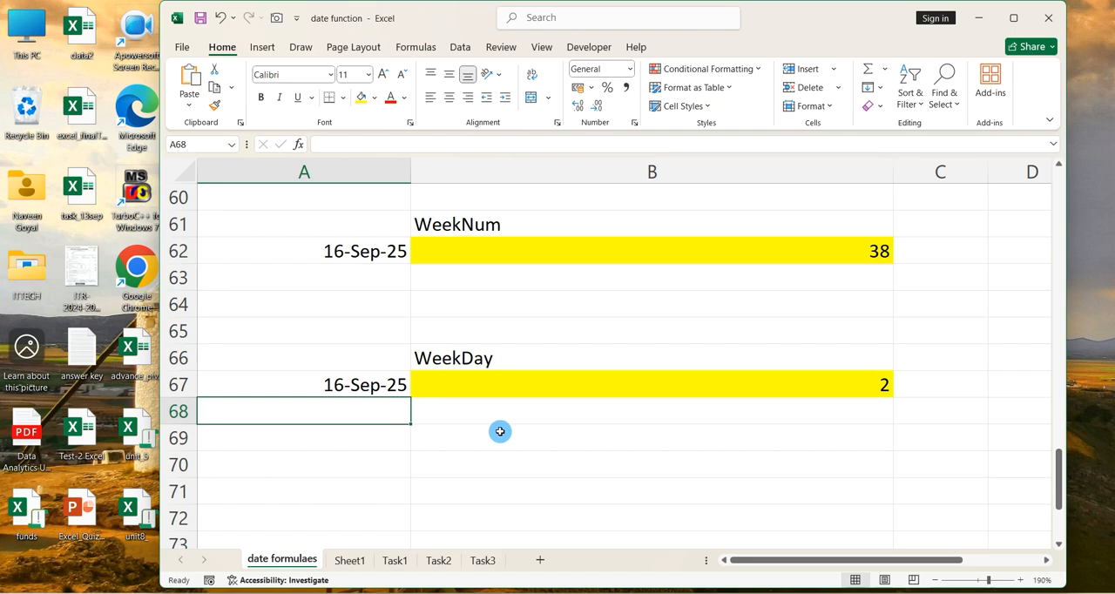
Open the Task1 sheet and examine the two date exercises in cells C3 and C5
{"action": "left_click", "coordinate": [394, 560]}
{"action": "left_click", "coordinate": [549, 491]}
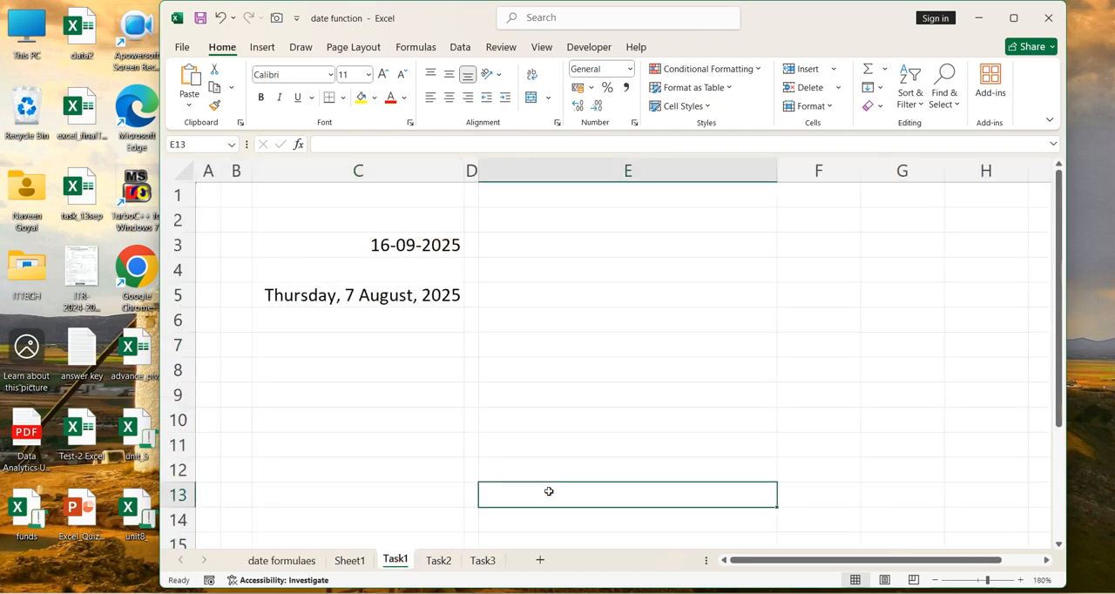
{"action": "left_click", "coordinate": [441, 248]}
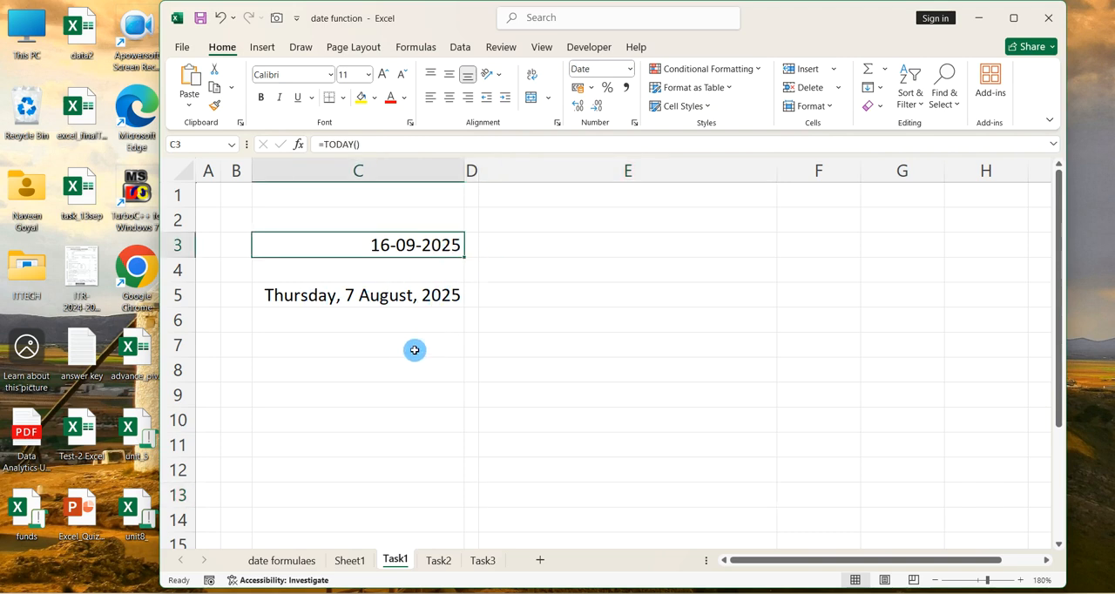
{"action": "key", "text": "Down"}
{"action": "key", "text": "Down"}
{"action": "key", "text": "Down"}
{"action": "key", "text": "Down"}
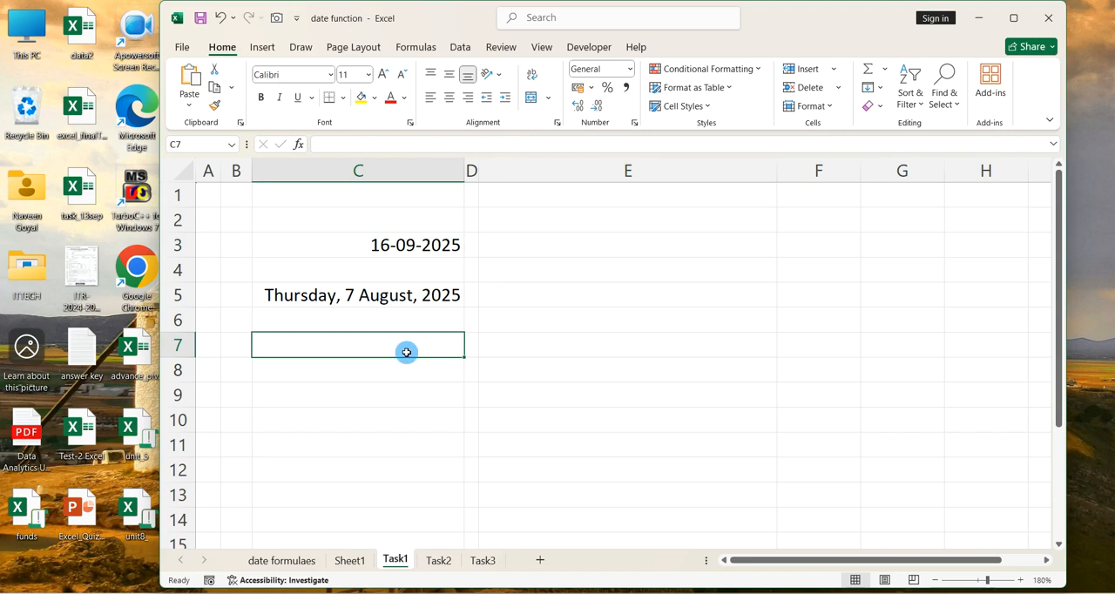
Open the Task2 sheet and examine the Time In and Time Out table with its Working Hours range G4:G8
{"action": "left_click", "coordinate": [441, 562]}
{"action": "left_click", "coordinate": [540, 480]}
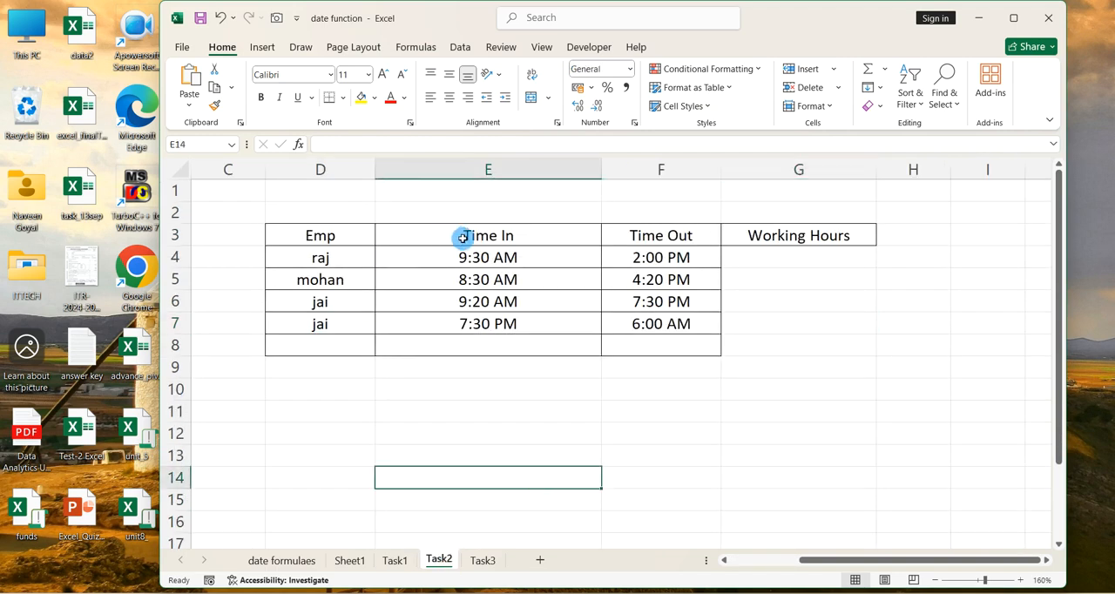
{"action": "left_click_drag", "start_coordinate": [789, 264], "coordinate": [789, 339]}
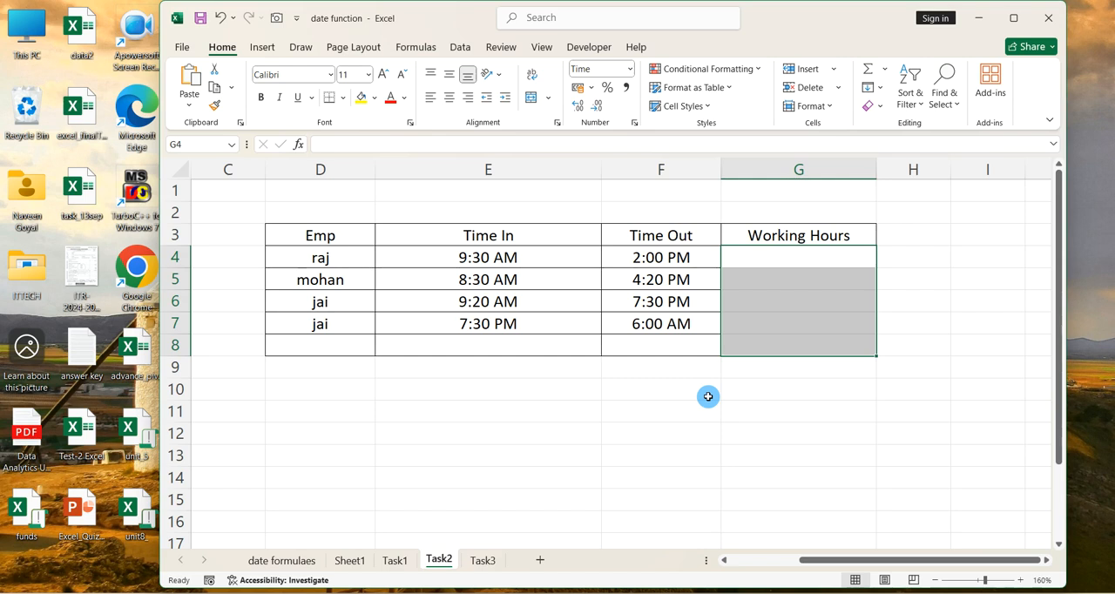
Open the Task3 sheet and examine the Find day number exercise, checking the date in B3 and answer cell C3
{"action": "left_click", "coordinate": [484, 560]}
{"action": "left_click", "coordinate": [595, 473]}
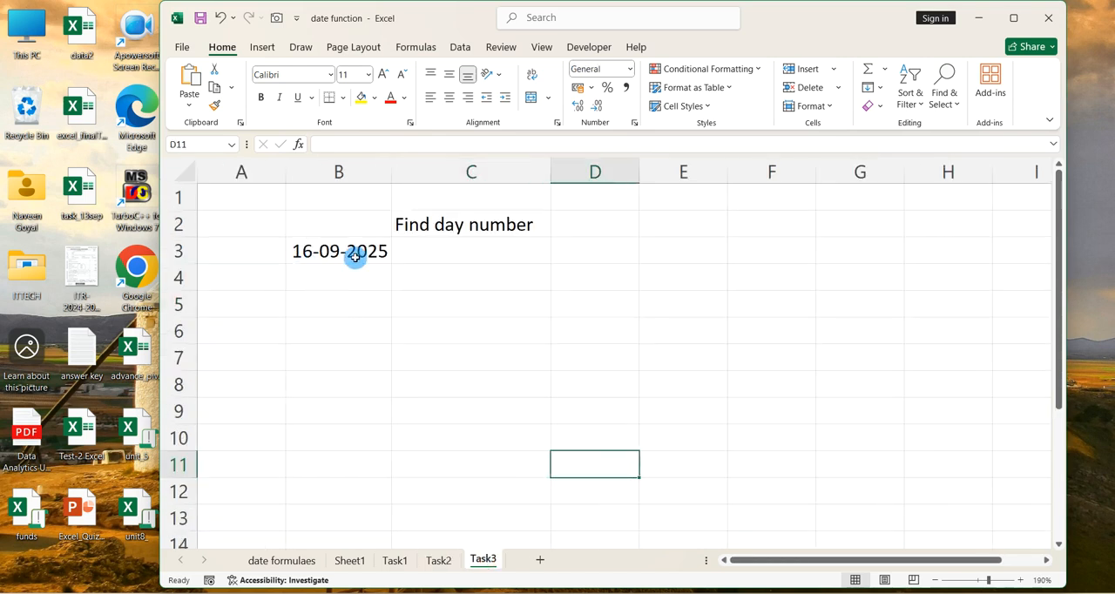
{"action": "left_click", "coordinate": [511, 261]}
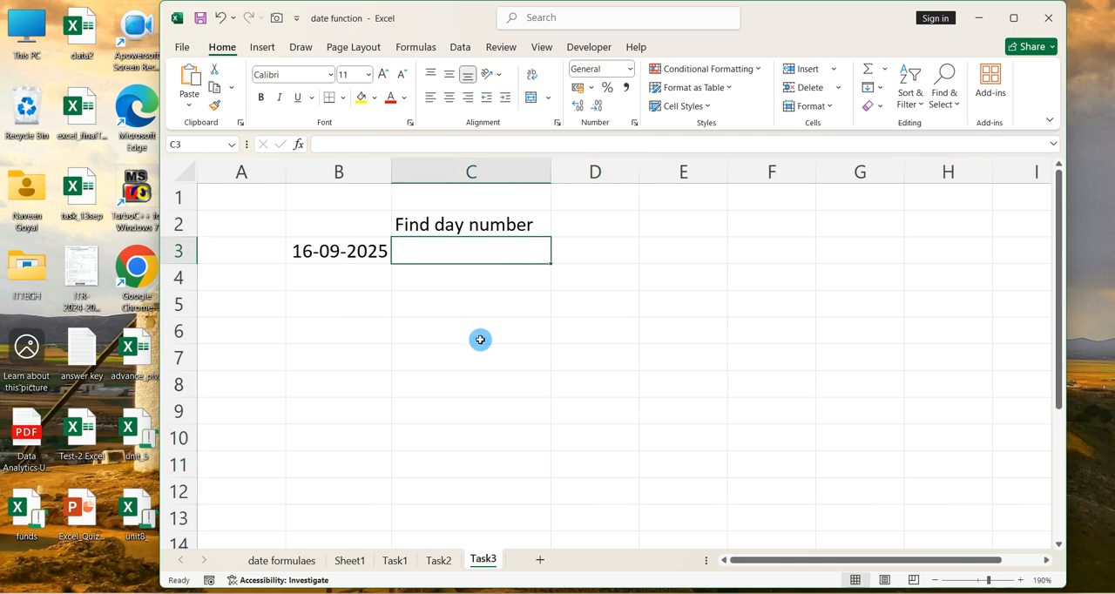
{"action": "left_click", "coordinate": [355, 253]}
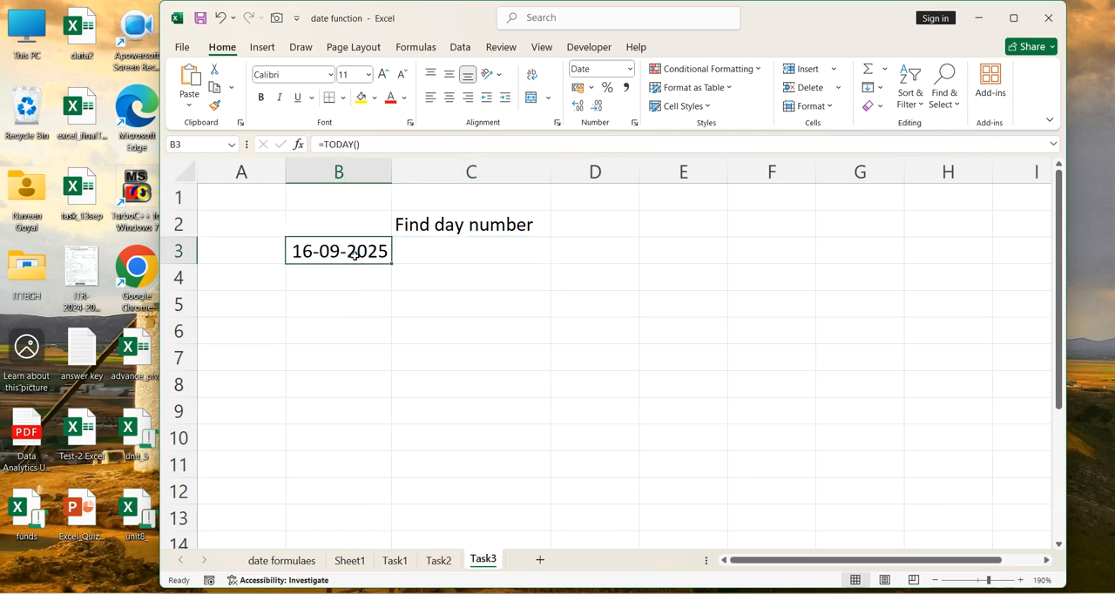
{"action": "left_click", "coordinate": [449, 257]}
{"action": "left_click", "coordinate": [488, 367]}
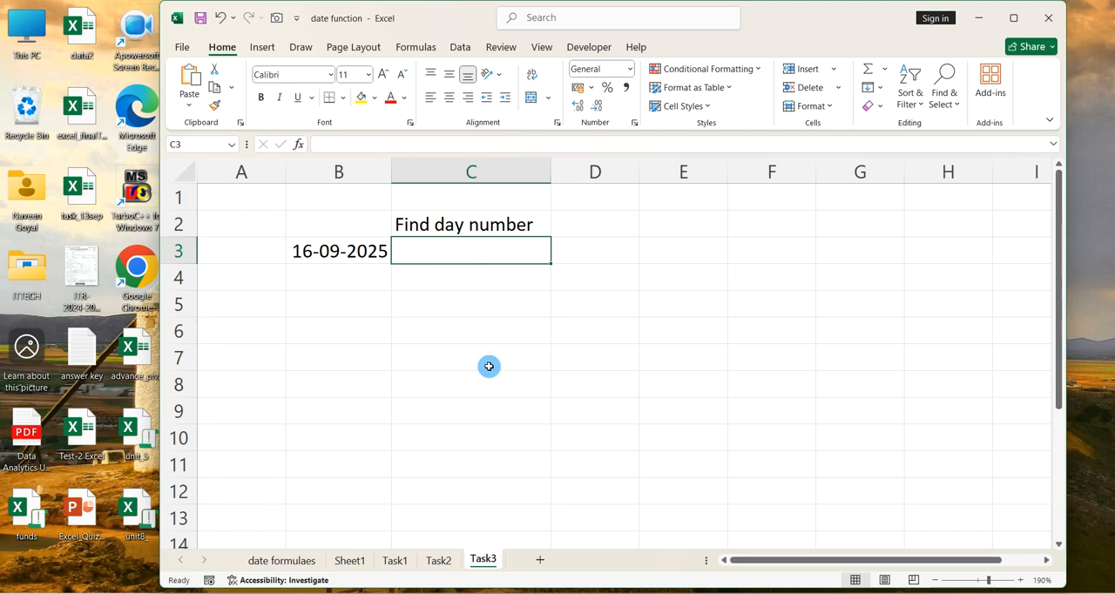